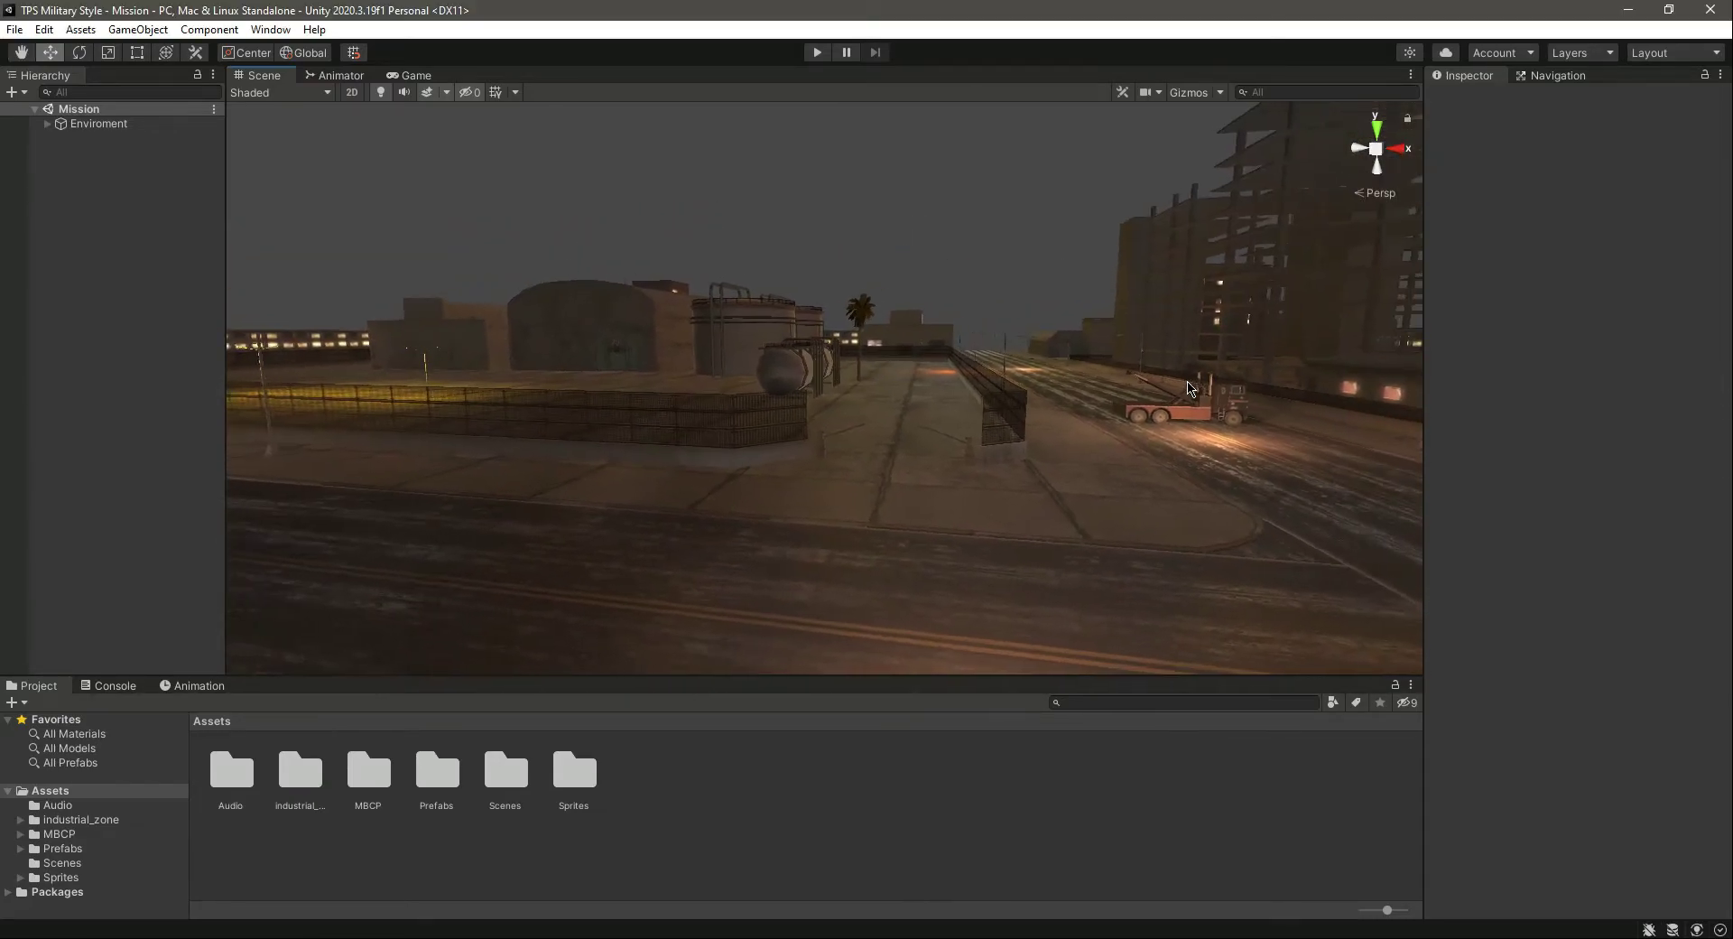
- Look around the Mission scene's streets, pipelines and industrial buildings from several viewpoints
middle_drag(903, 374, 1176, 395)
right_drag(1176, 396, 1210, 501)
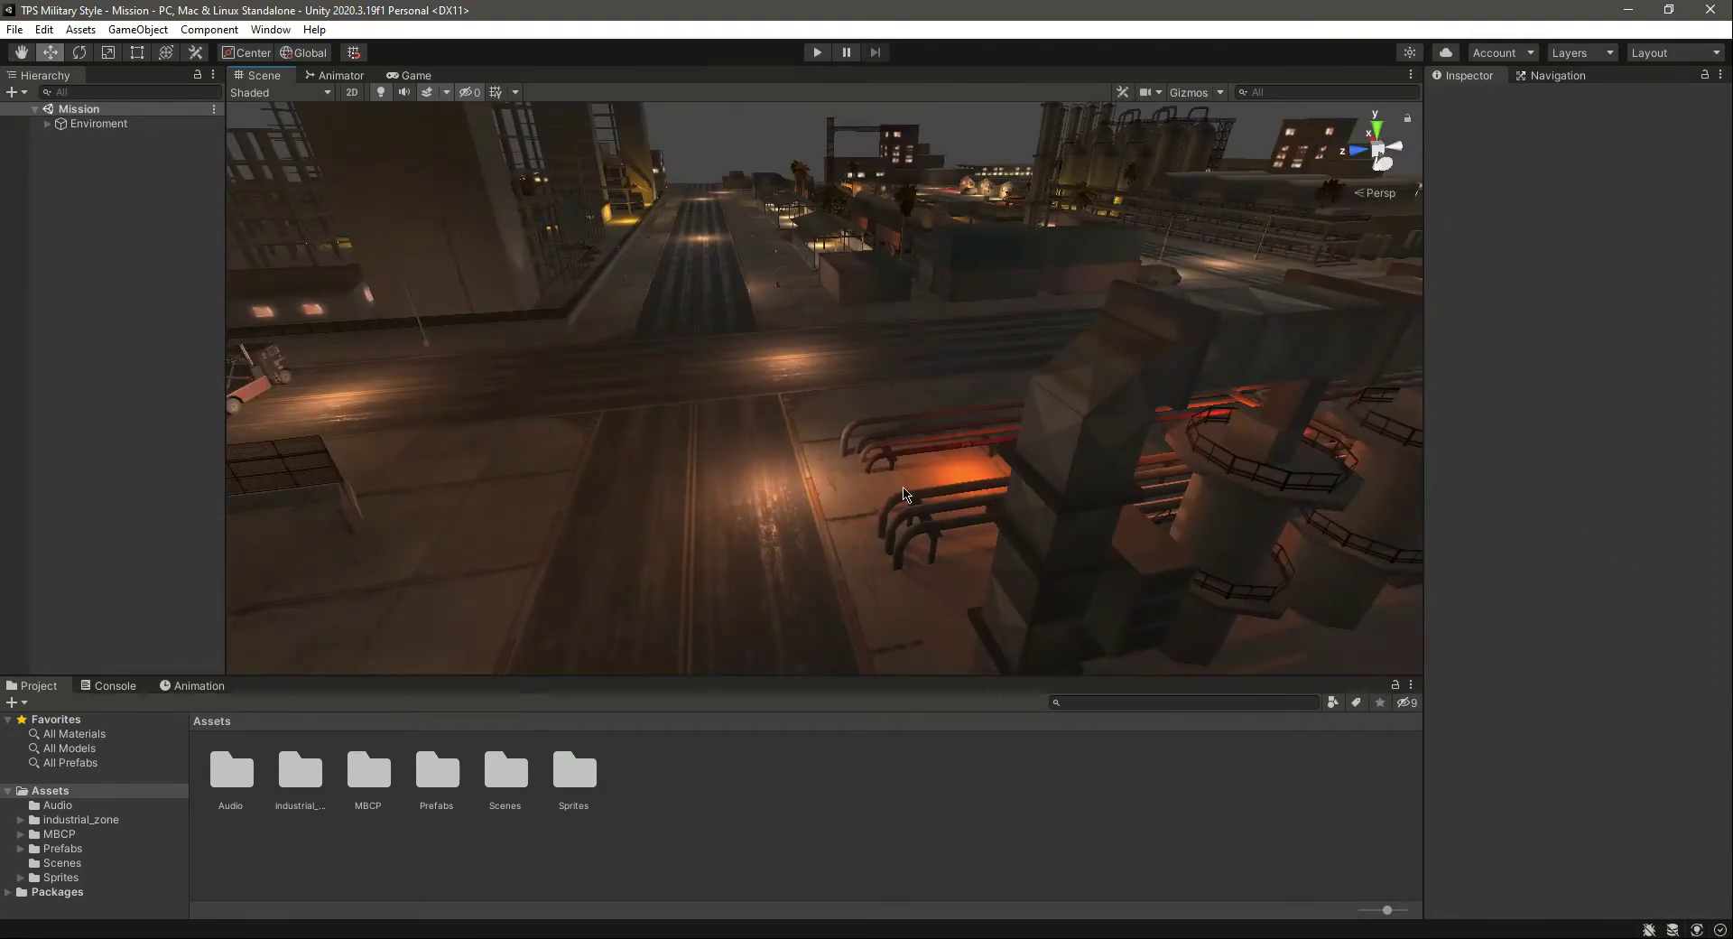
right_drag(903, 487, 971, 477)
key(w)
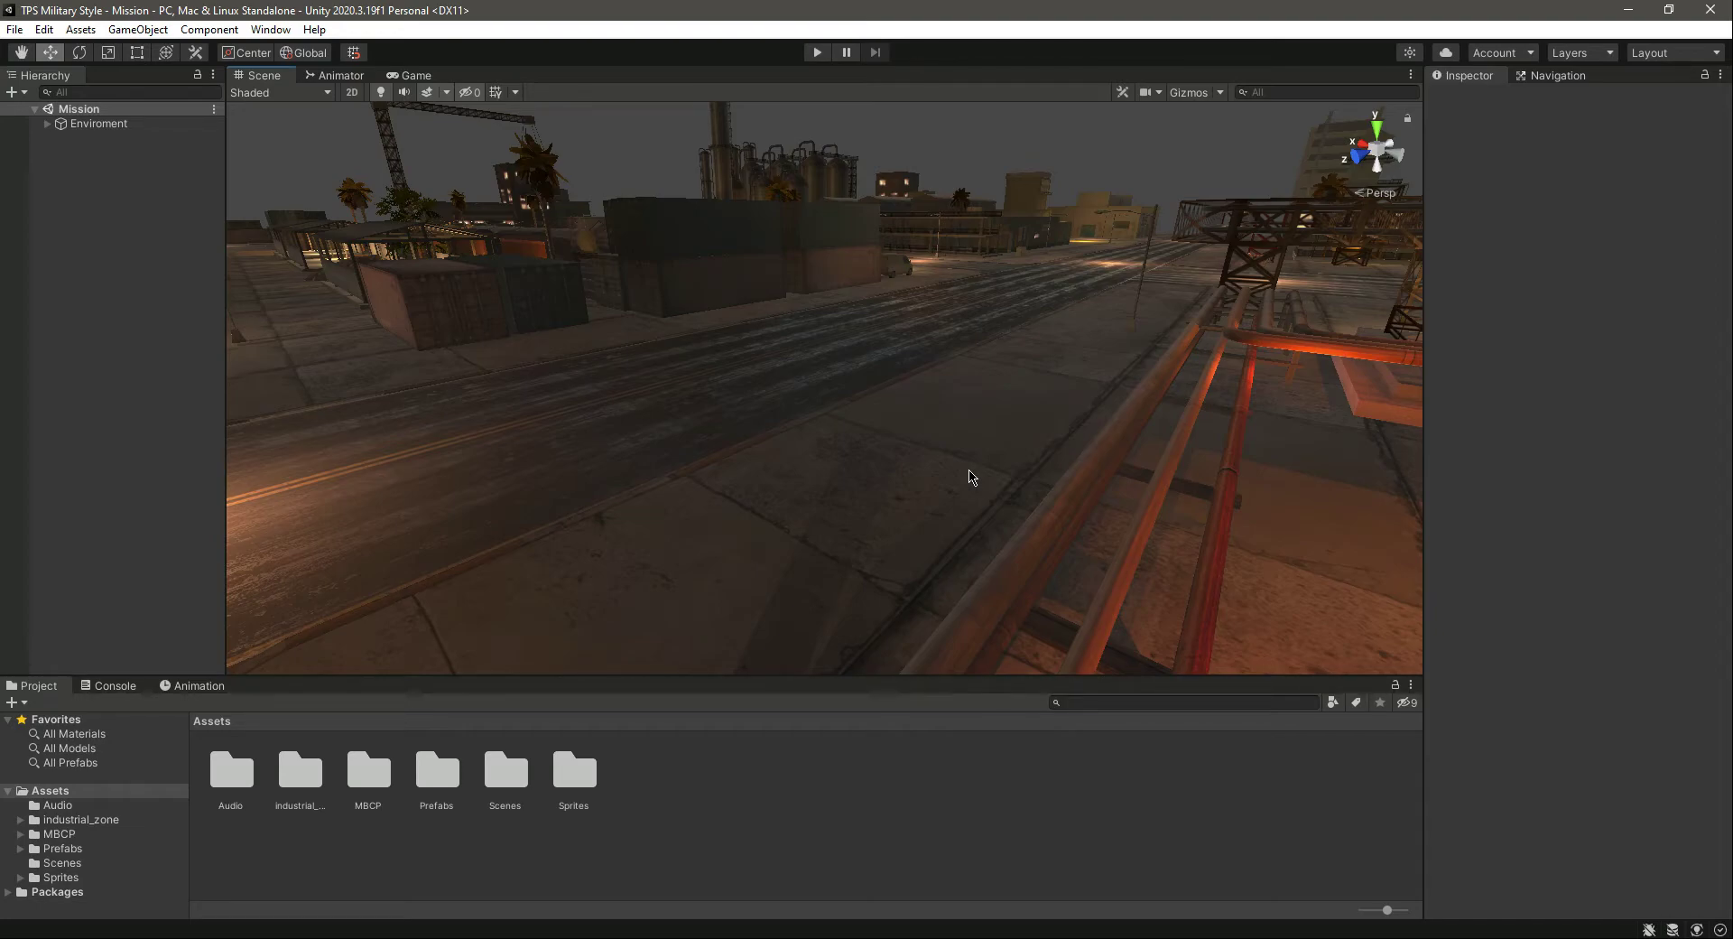
right_drag(971, 477, 593, 435)
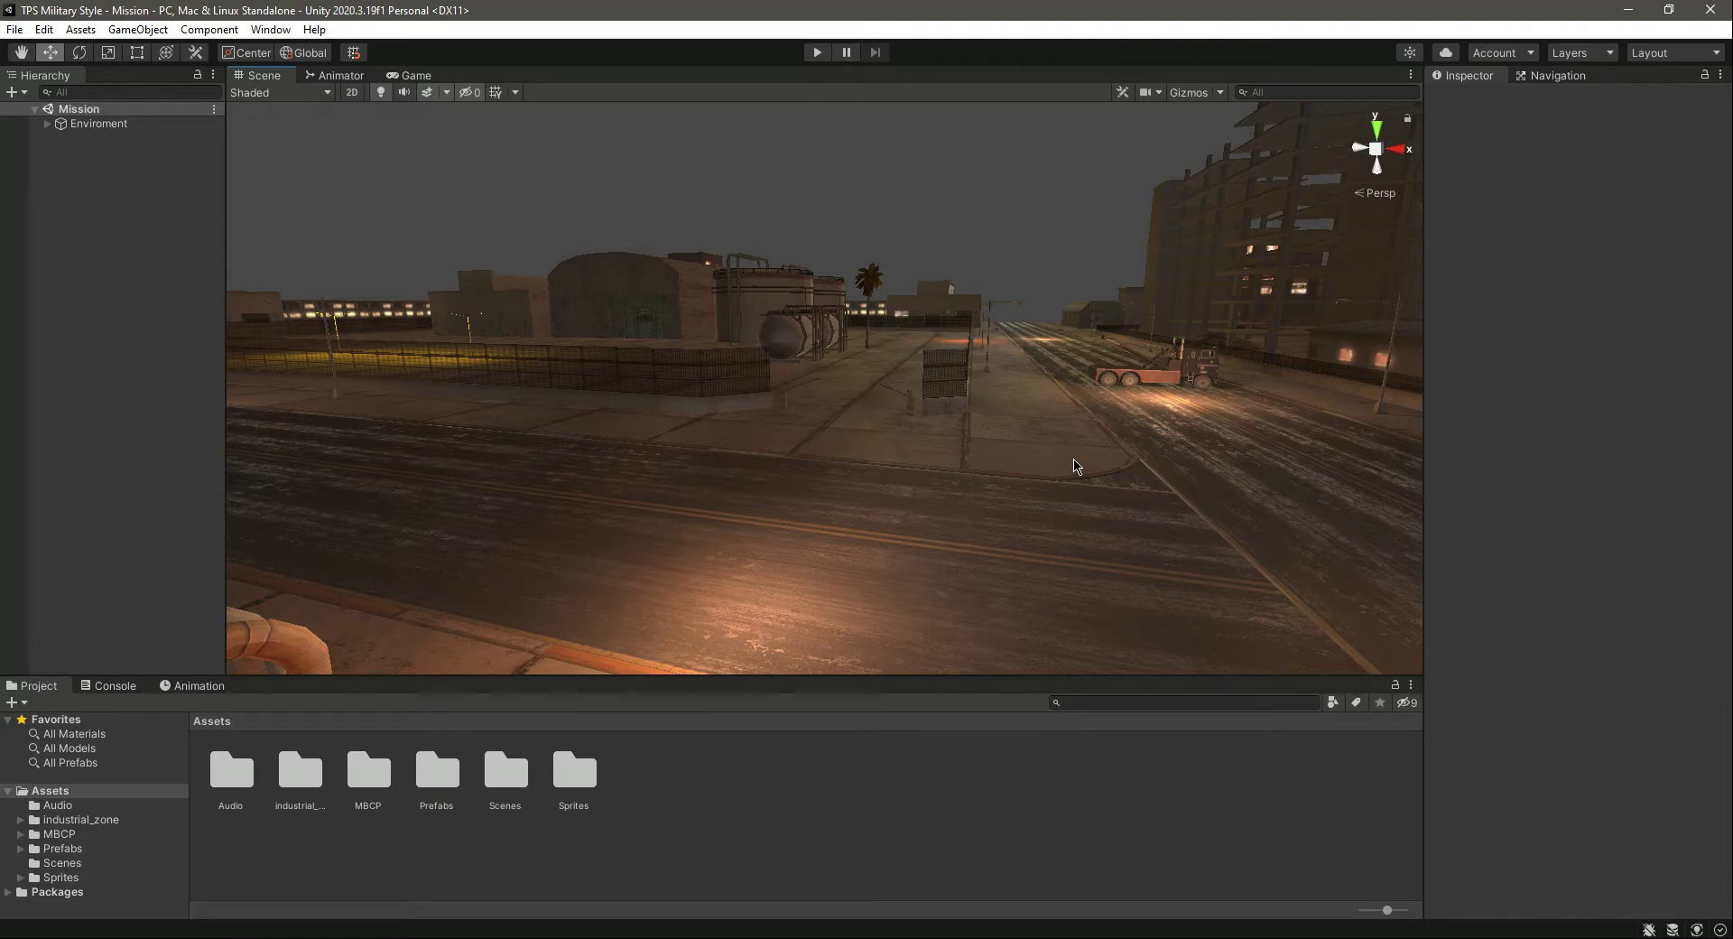
right_drag(1071, 472, 1327, 571)
right_drag(826, 547, 880, 486)
key(w)
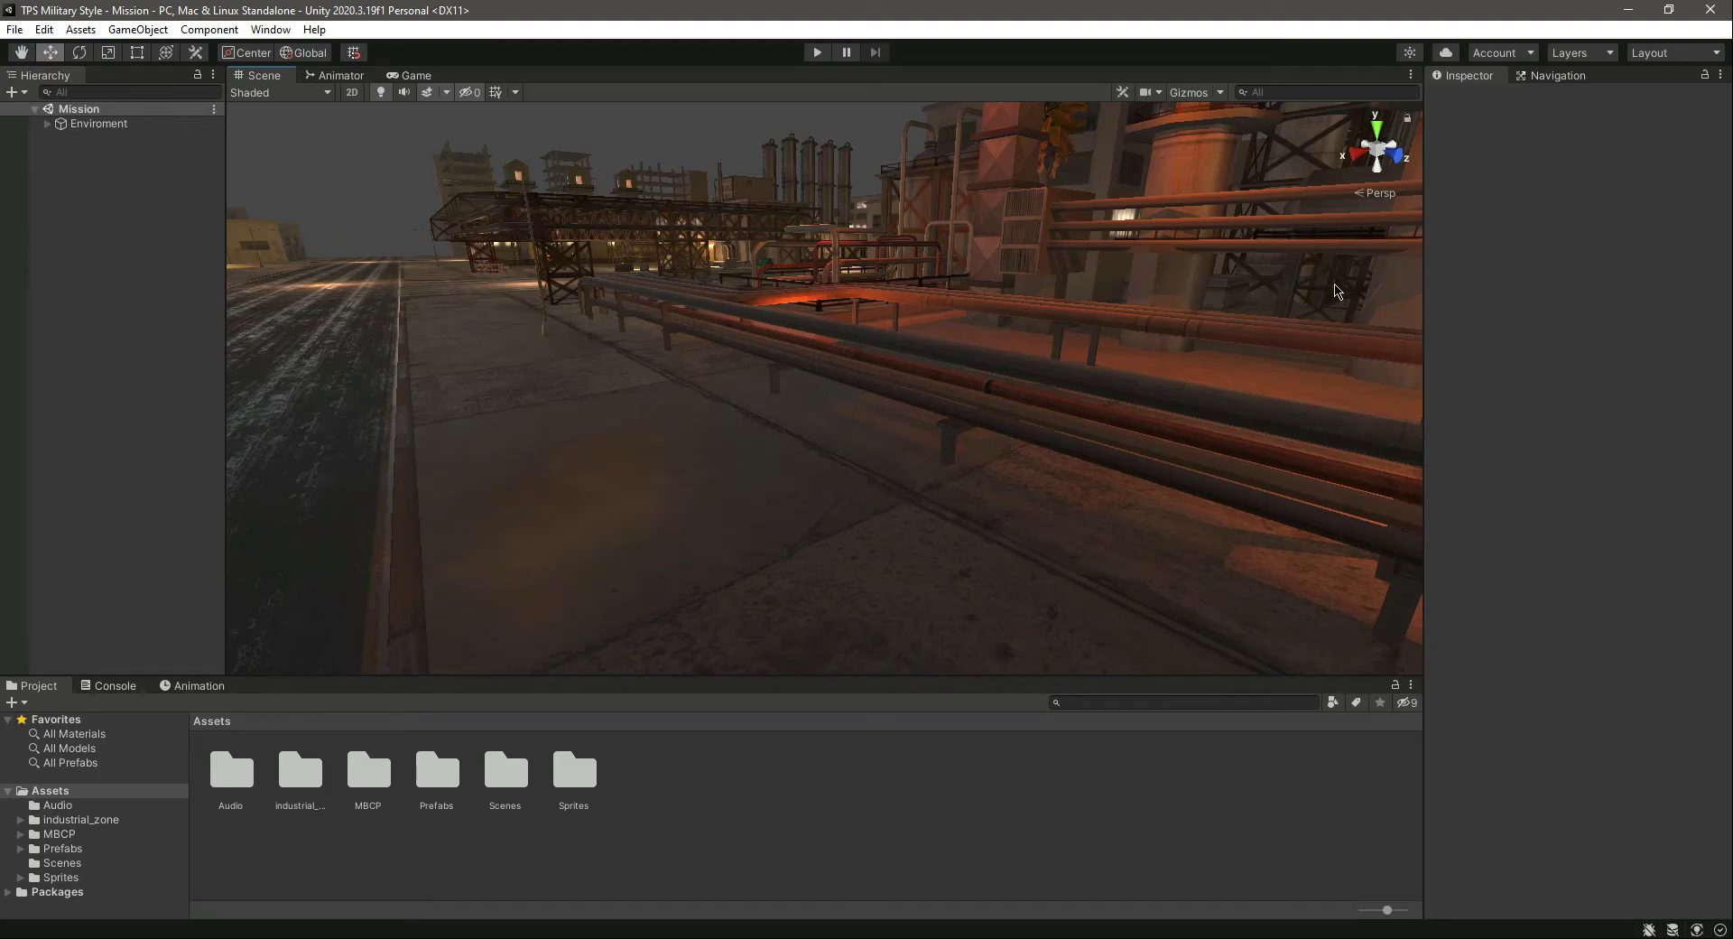
- Switch to the desktop, extract the PBR Military pack v1.0 archive there, and place the extracted package beside the archive
click(1628, 10)
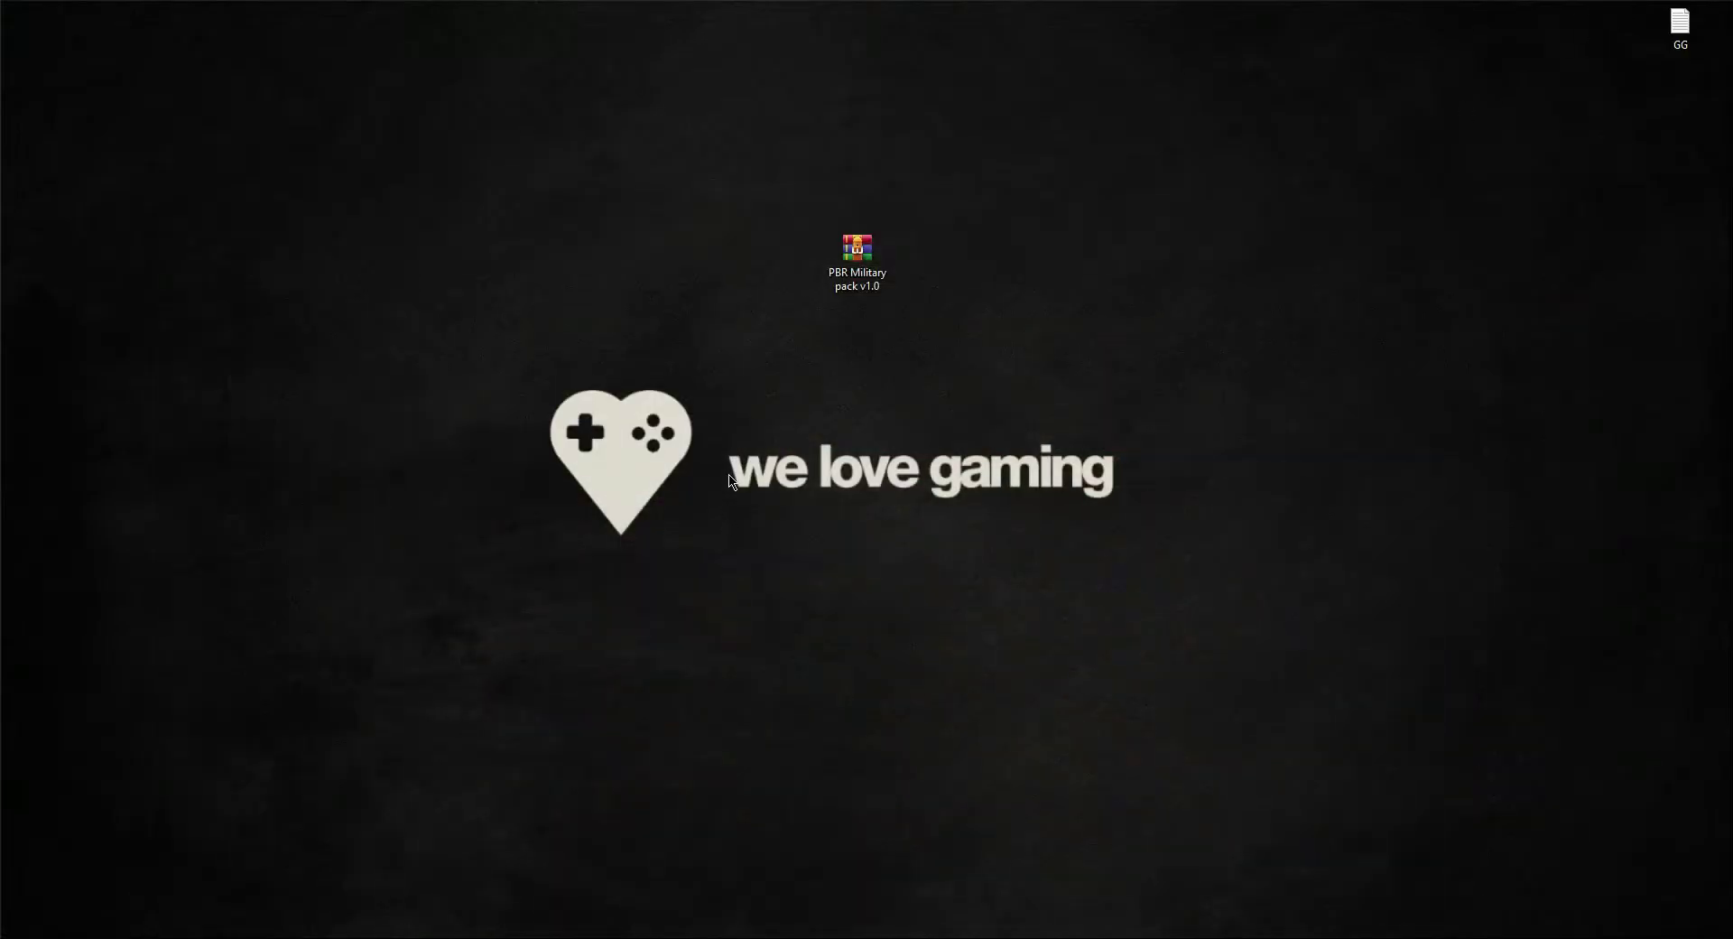
right_click(850, 267)
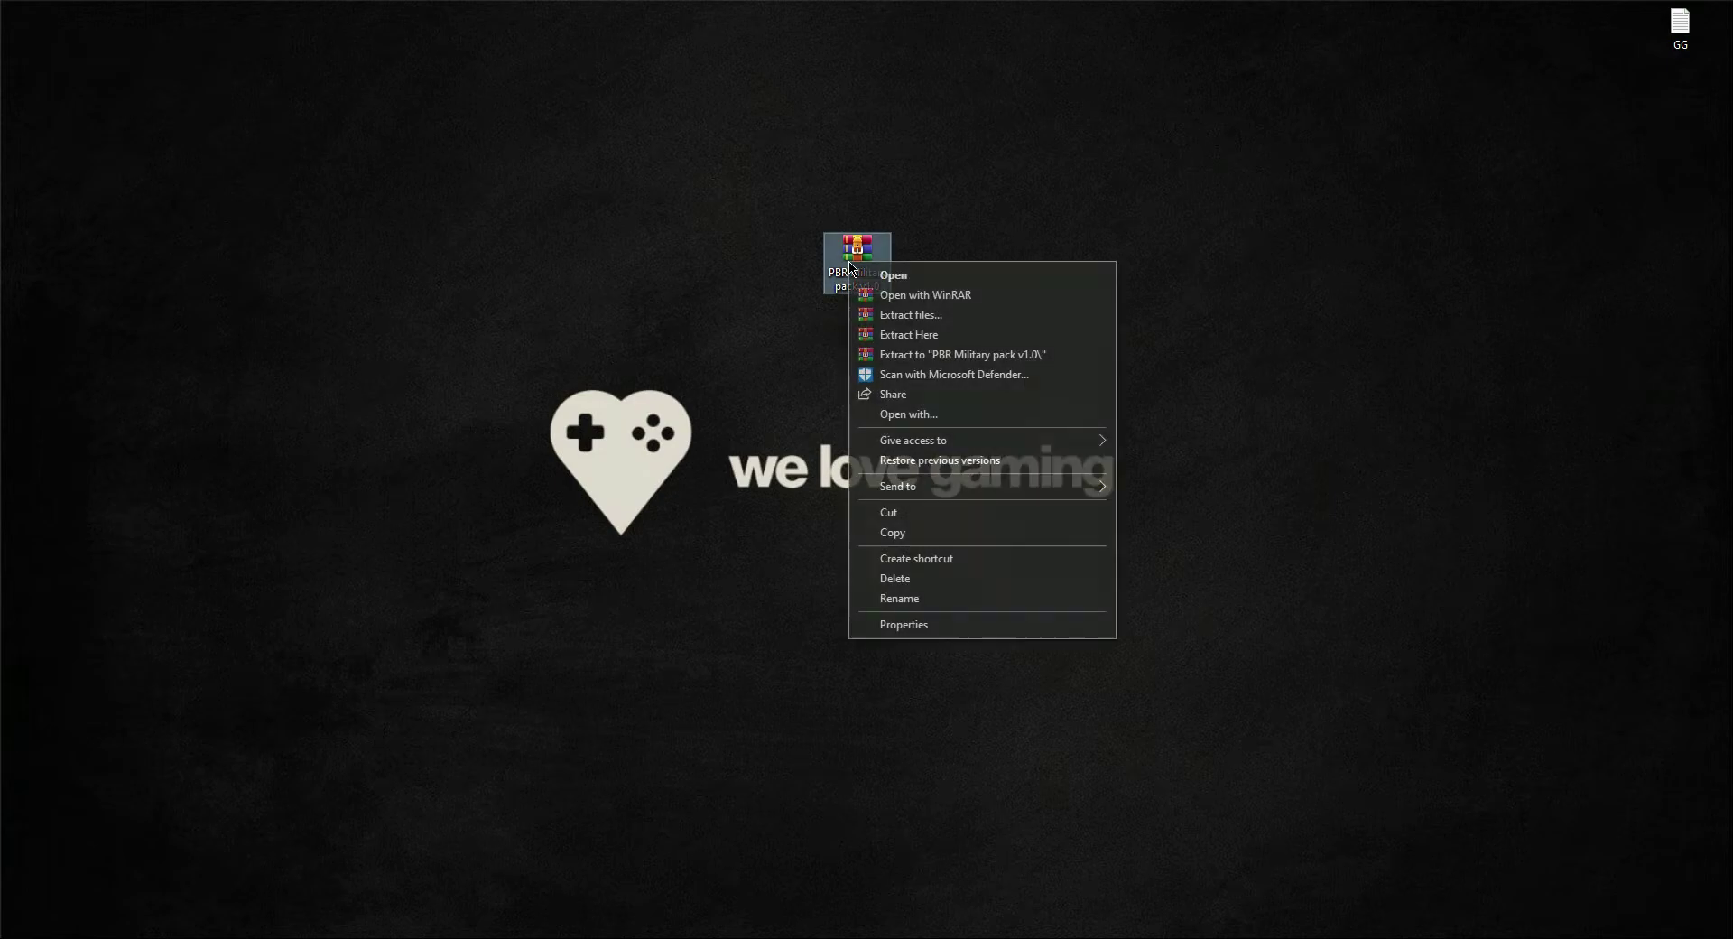
click(922, 338)
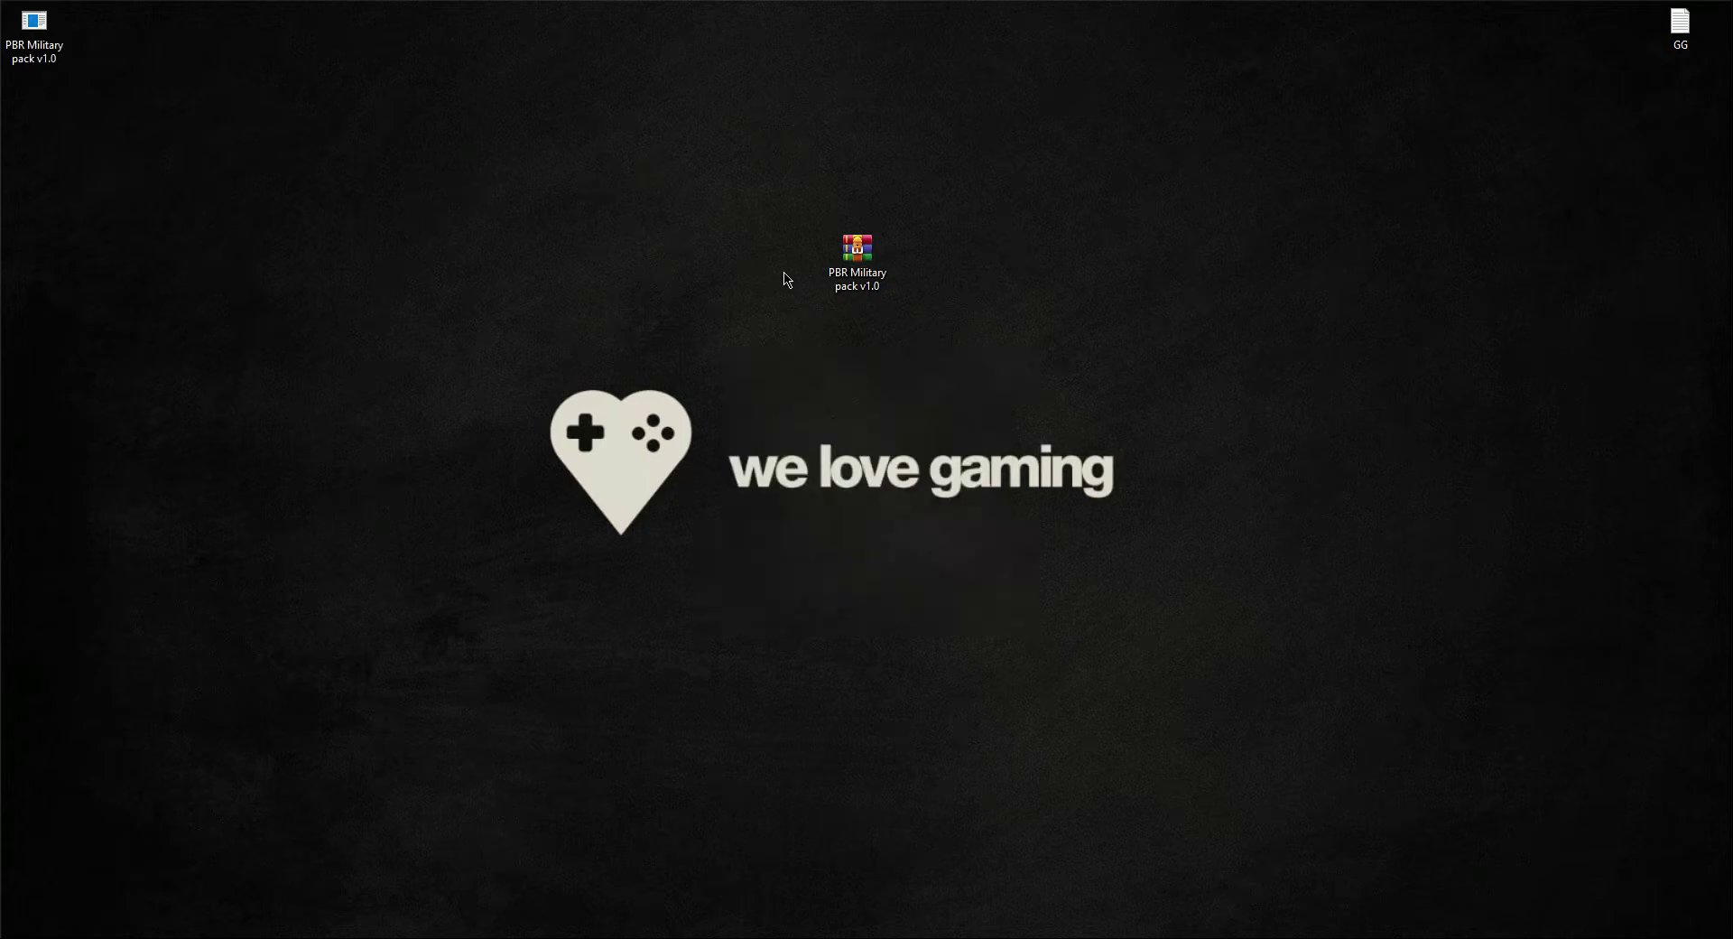
drag(35, 36, 720, 263)
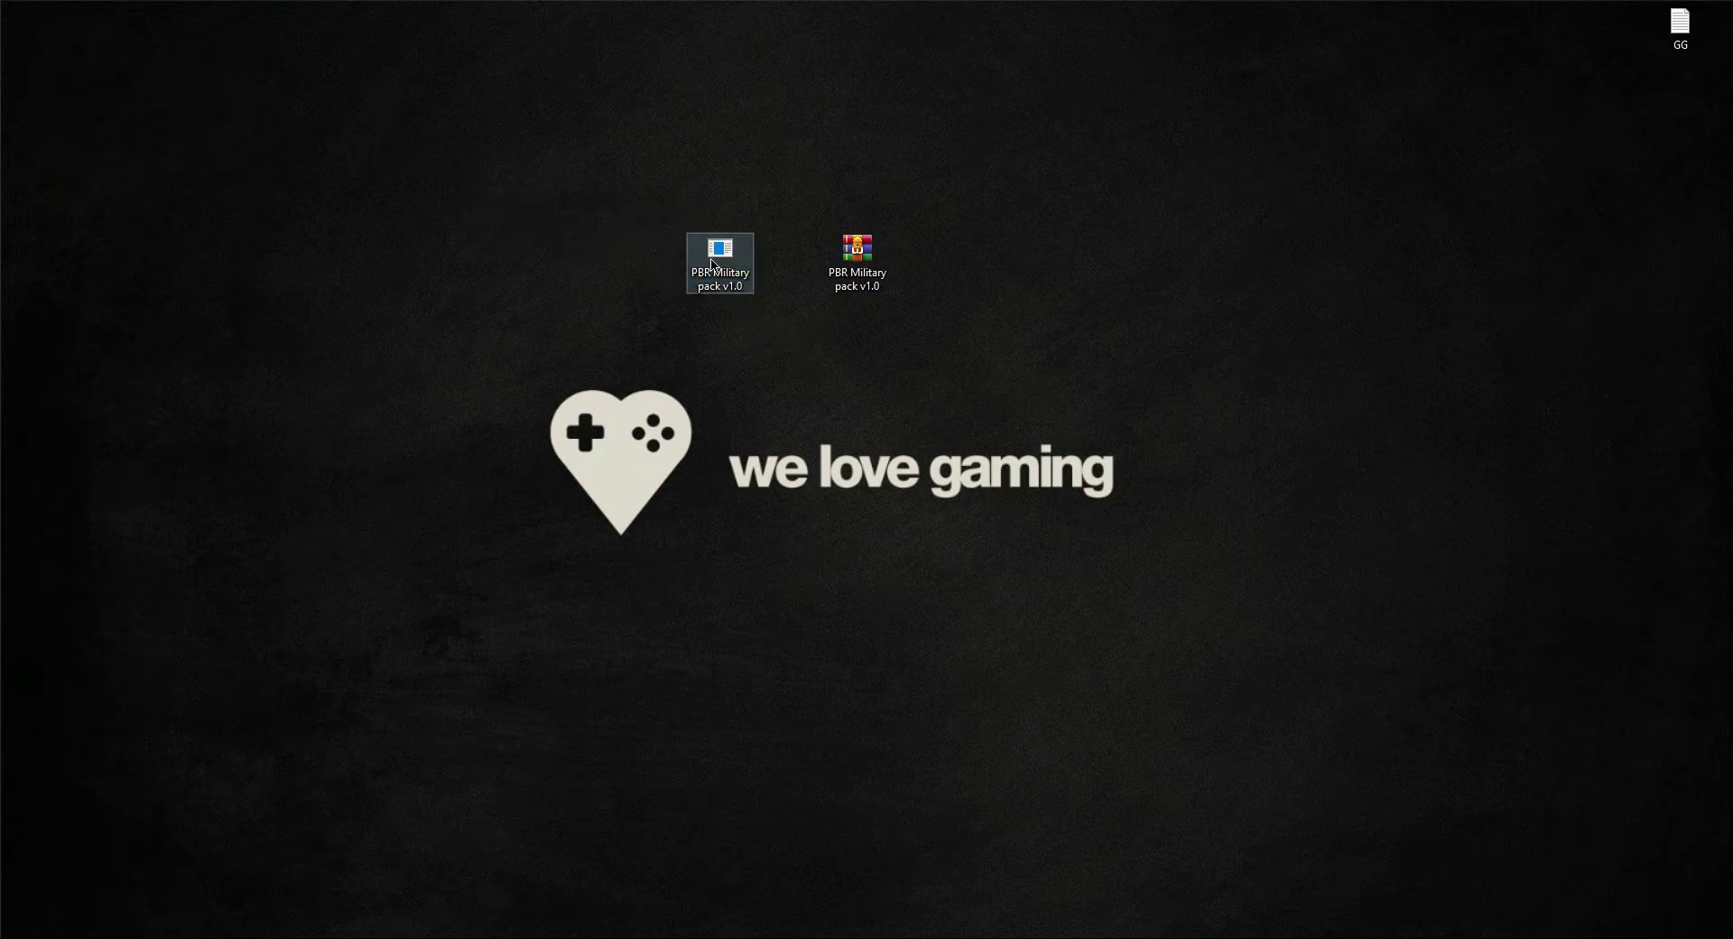
- Import all contents of the extracted PBR Military pack v1.0 package into the Unity project
double_click(719, 253)
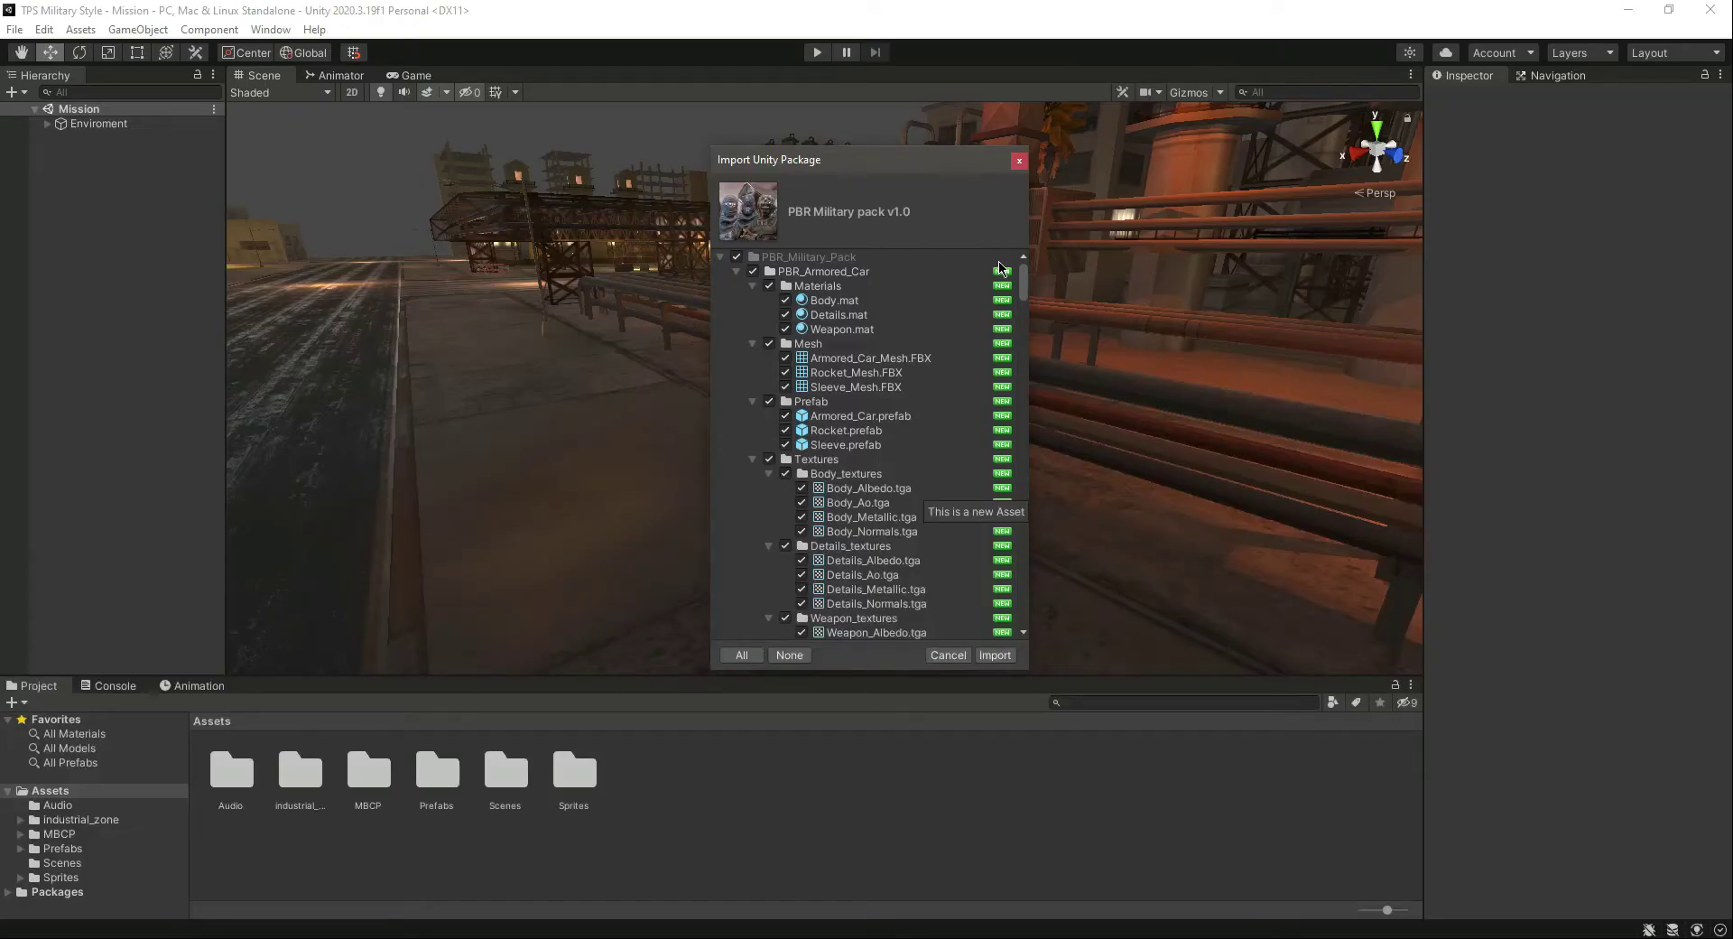
mouse_move(1025, 281)
mouse_down()
mouse_move(1045, 645)
mouse_move(1036, 260)
mouse_up()
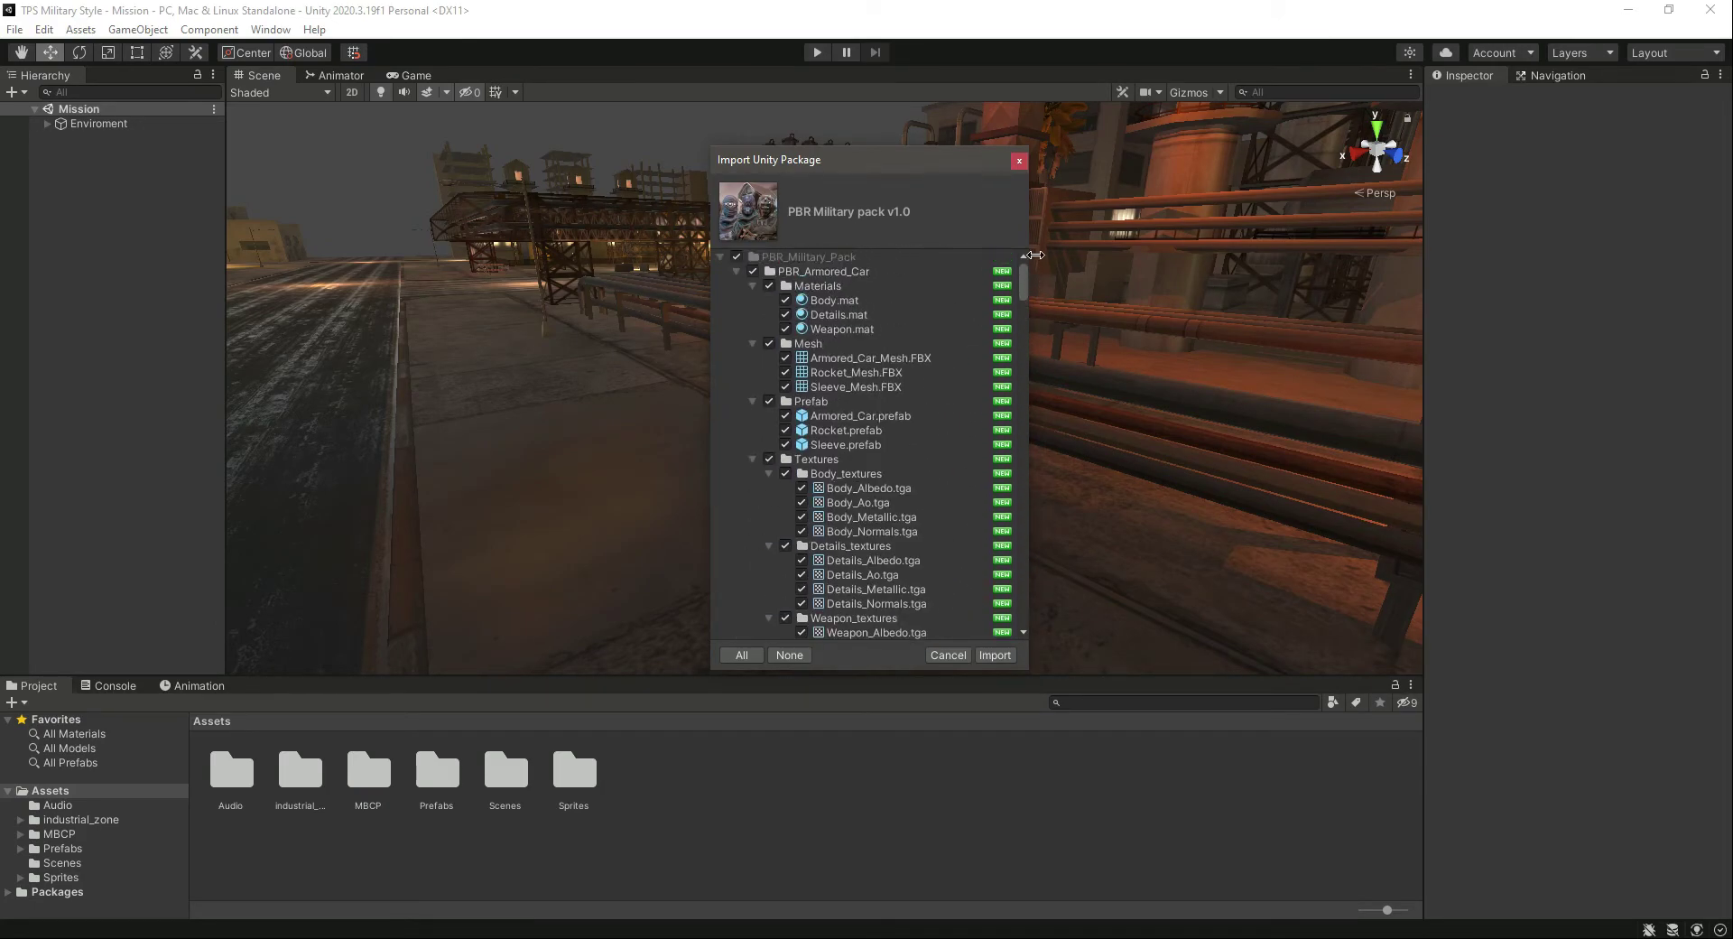
click(995, 655)
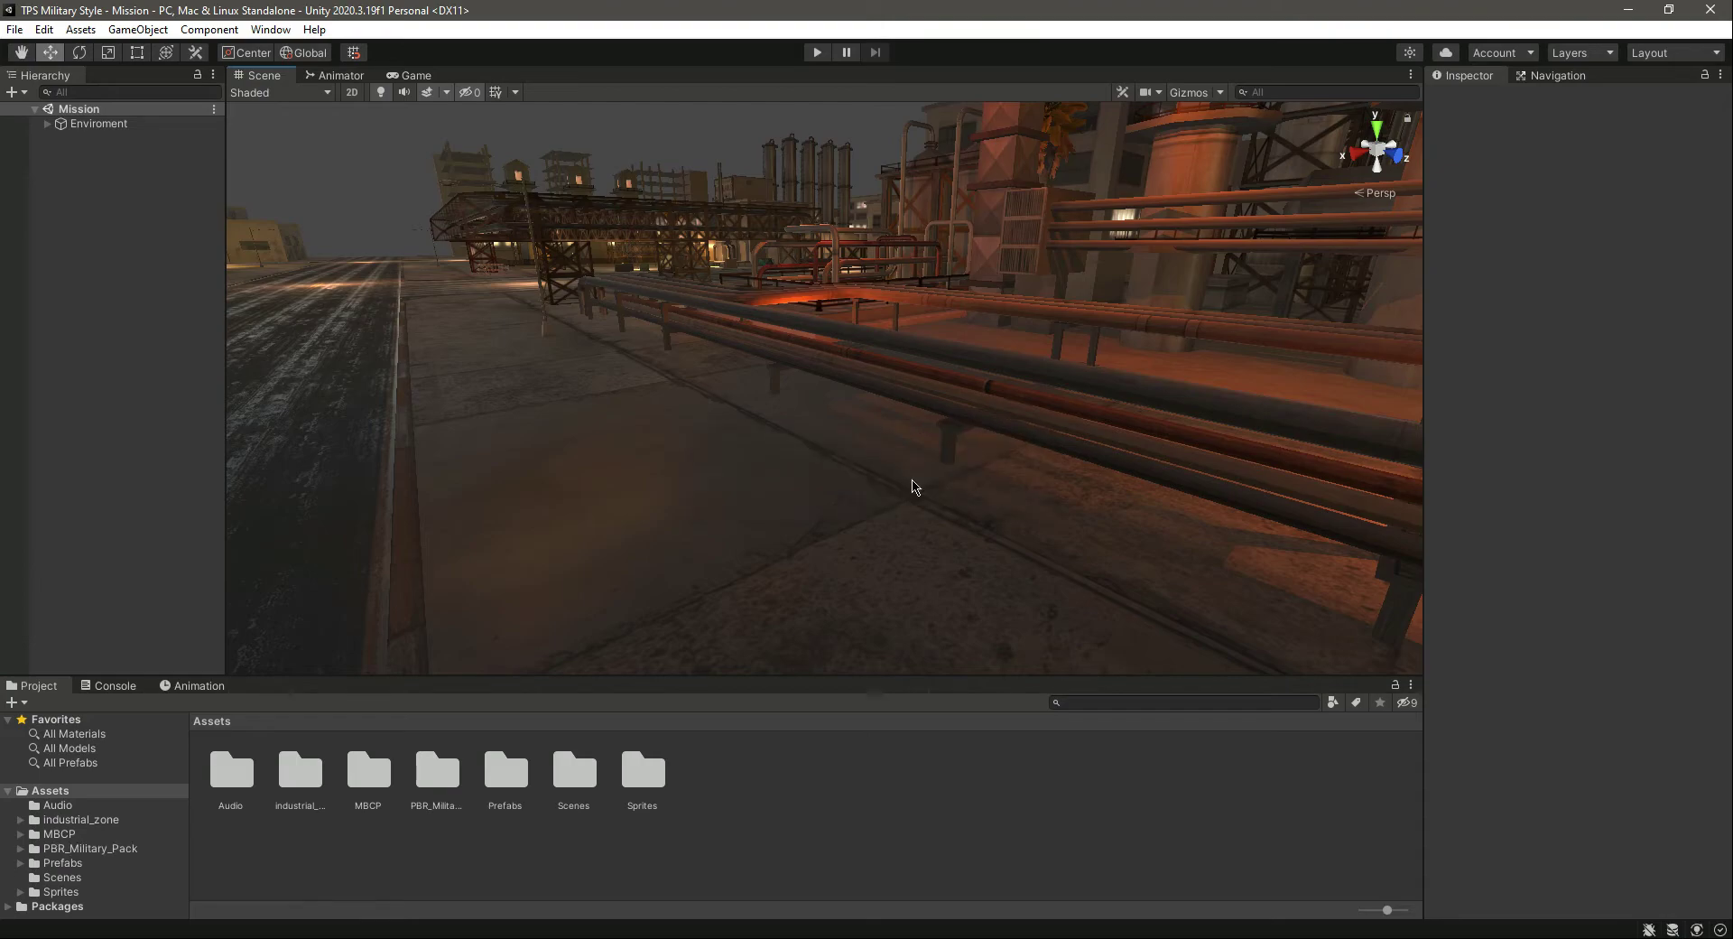
- Examine the armored car, Rocket and Sleeve prefabs in the PBR_Armored_Car folder of PBR_Military_Pack
click(91, 849)
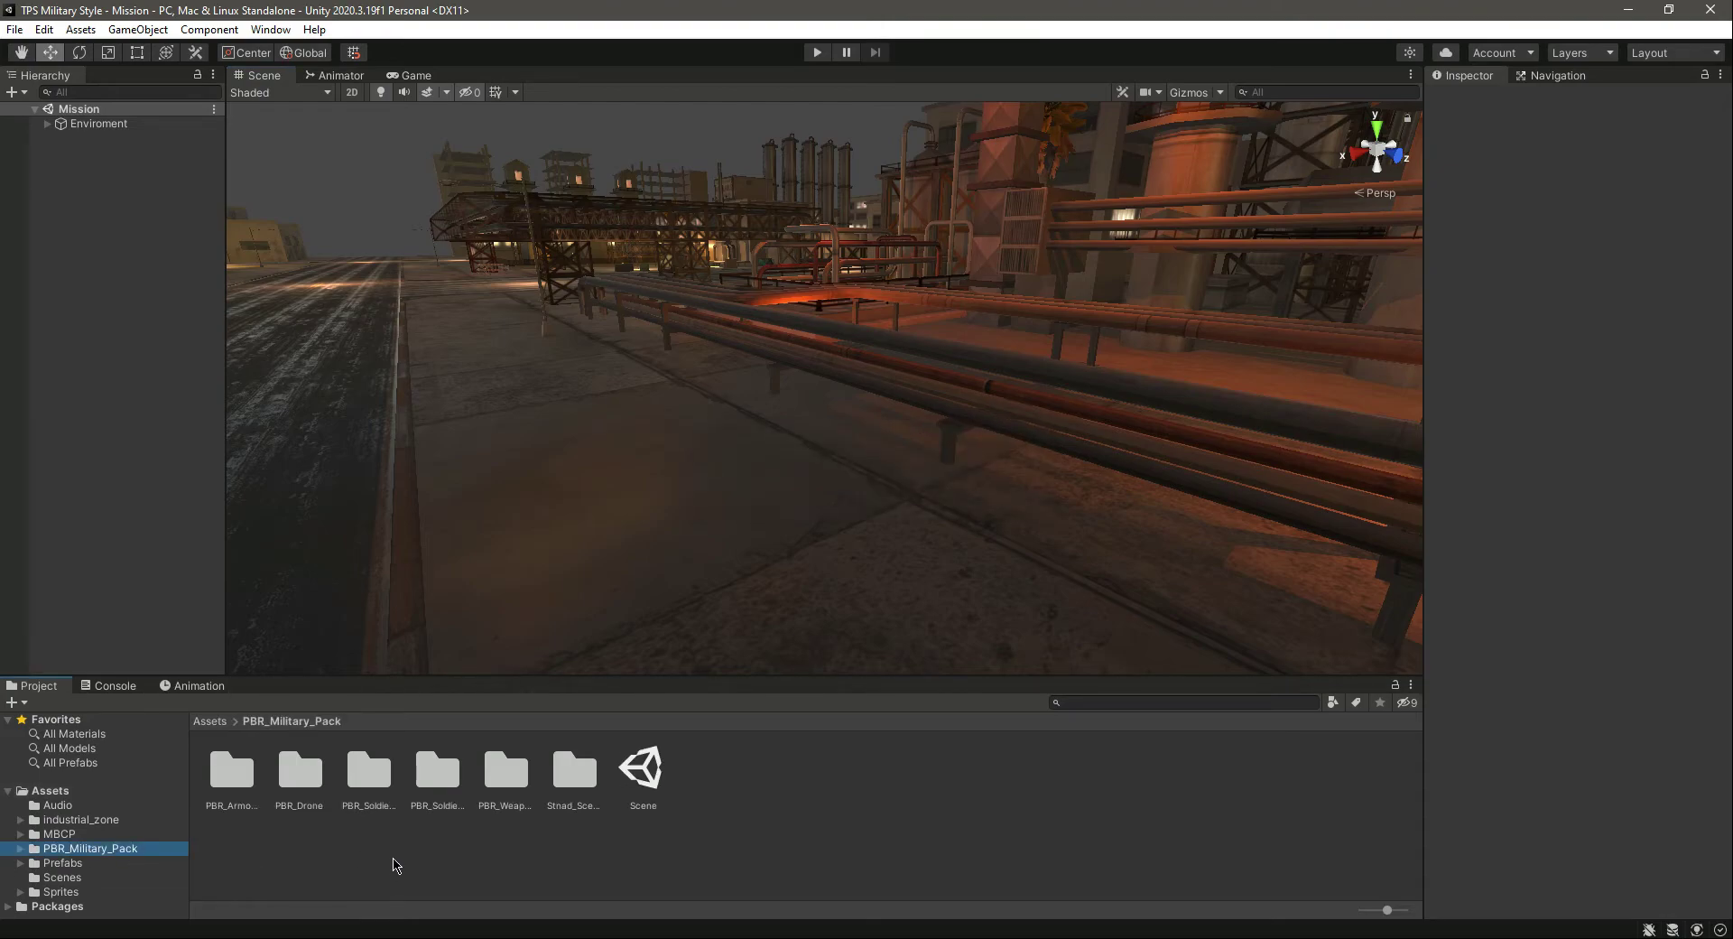
double_click(232, 776)
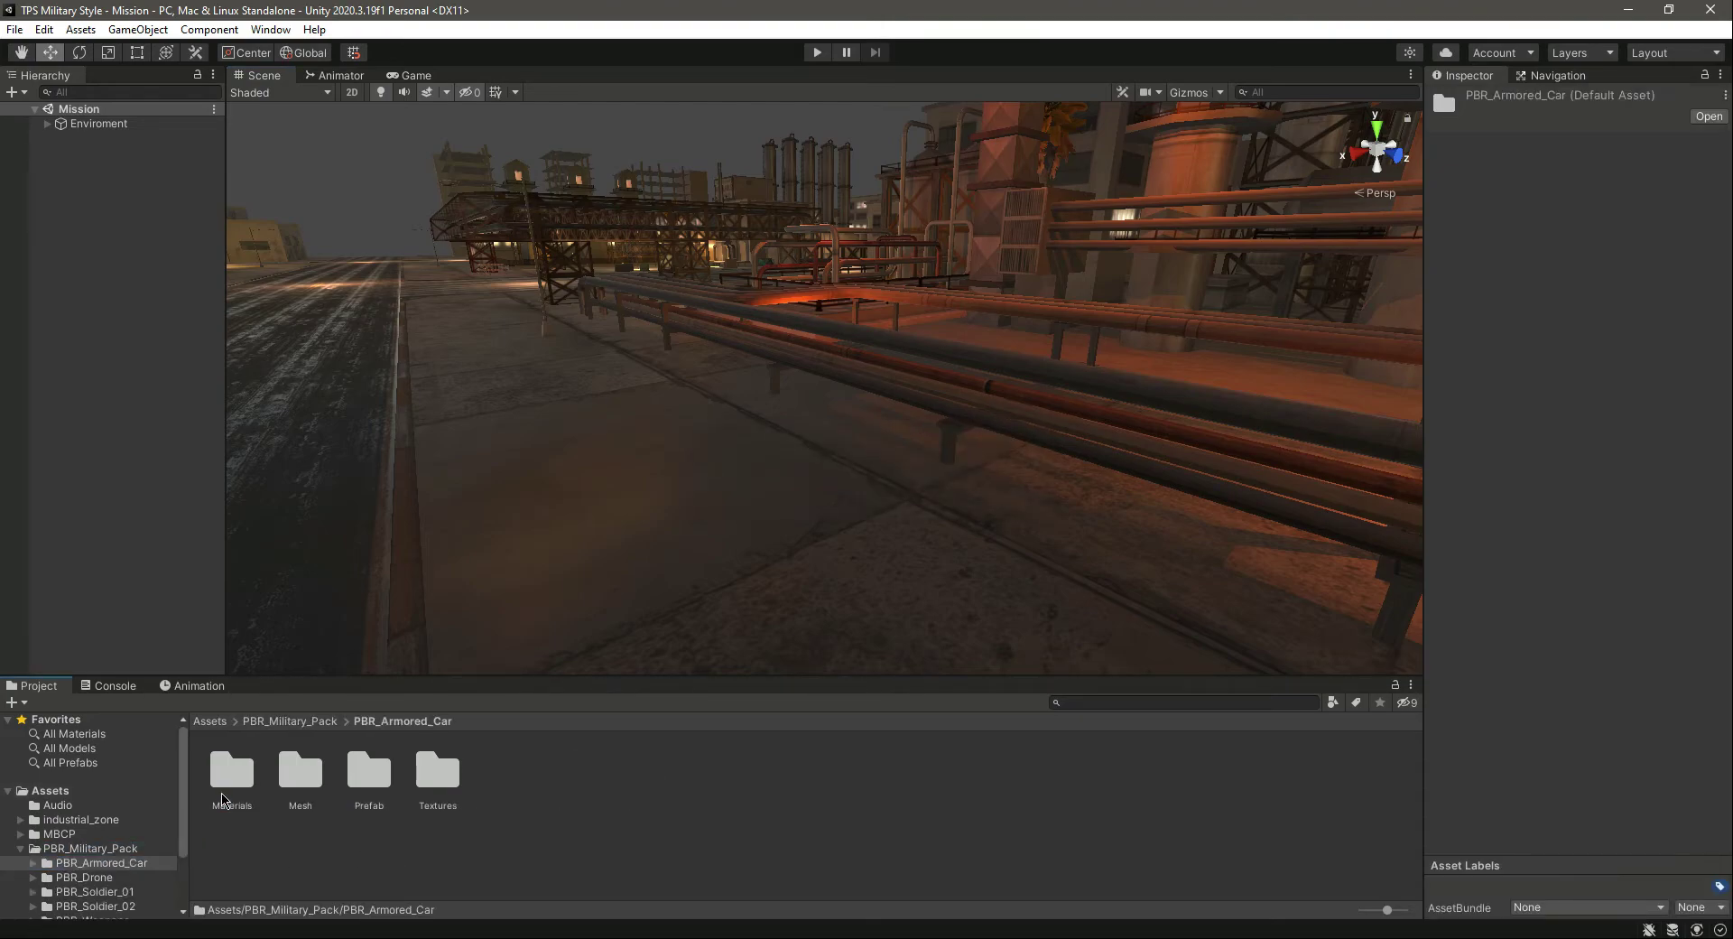
double_click(384, 799)
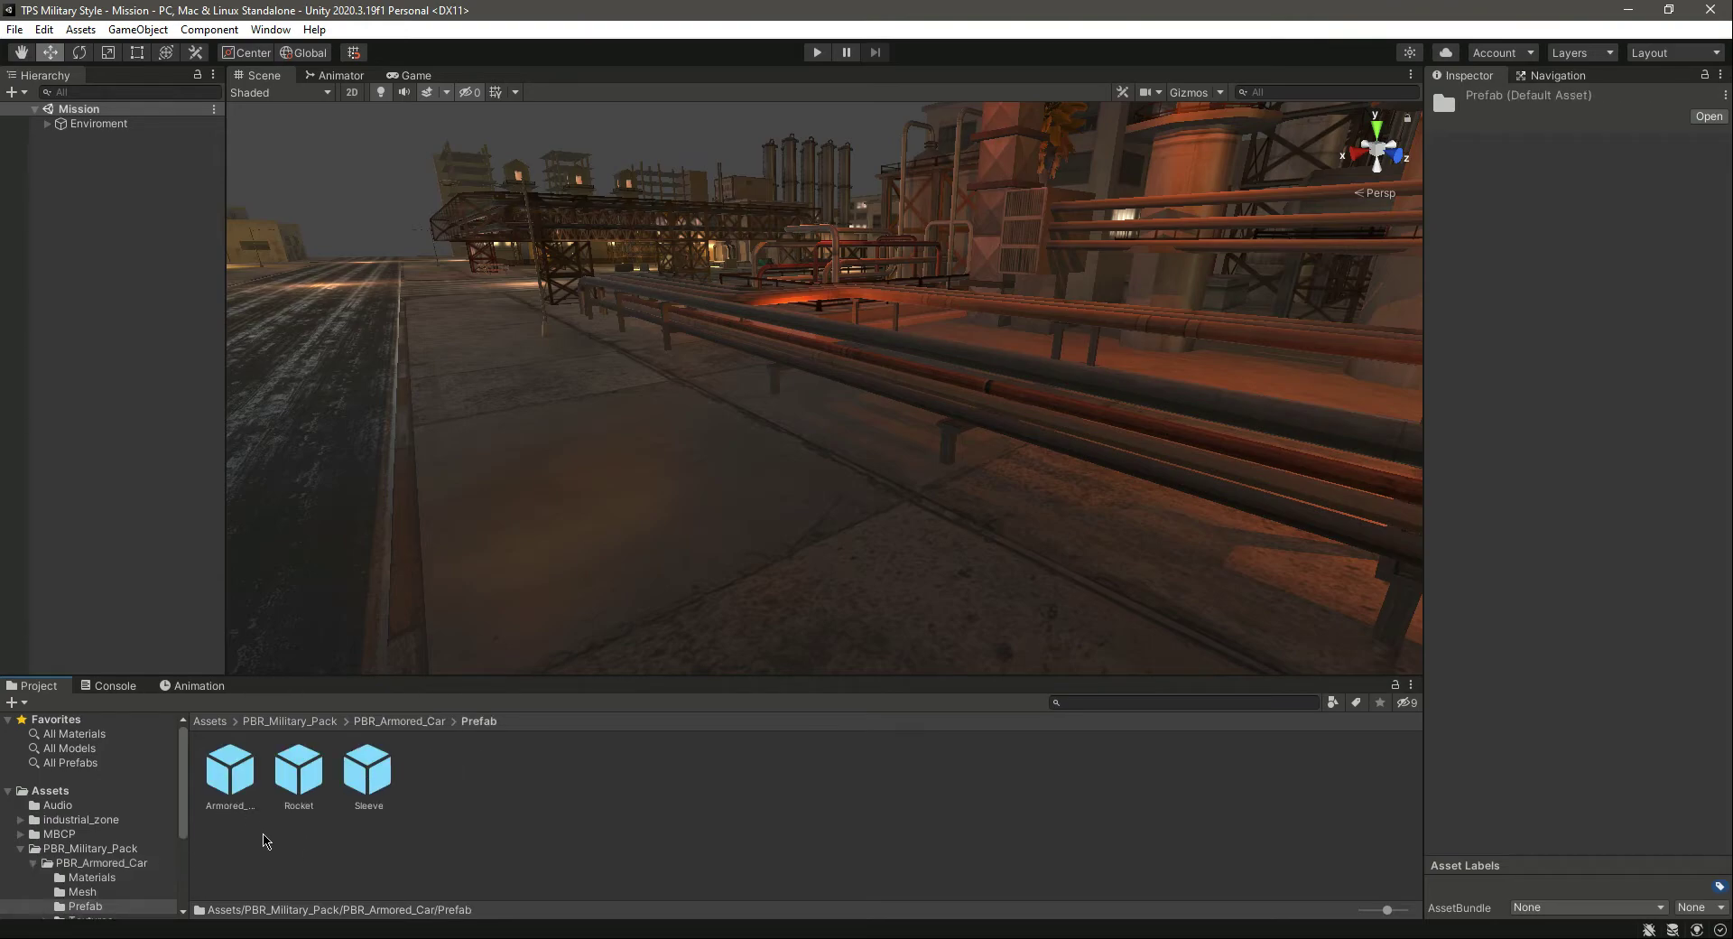
click(237, 784)
click(297, 781)
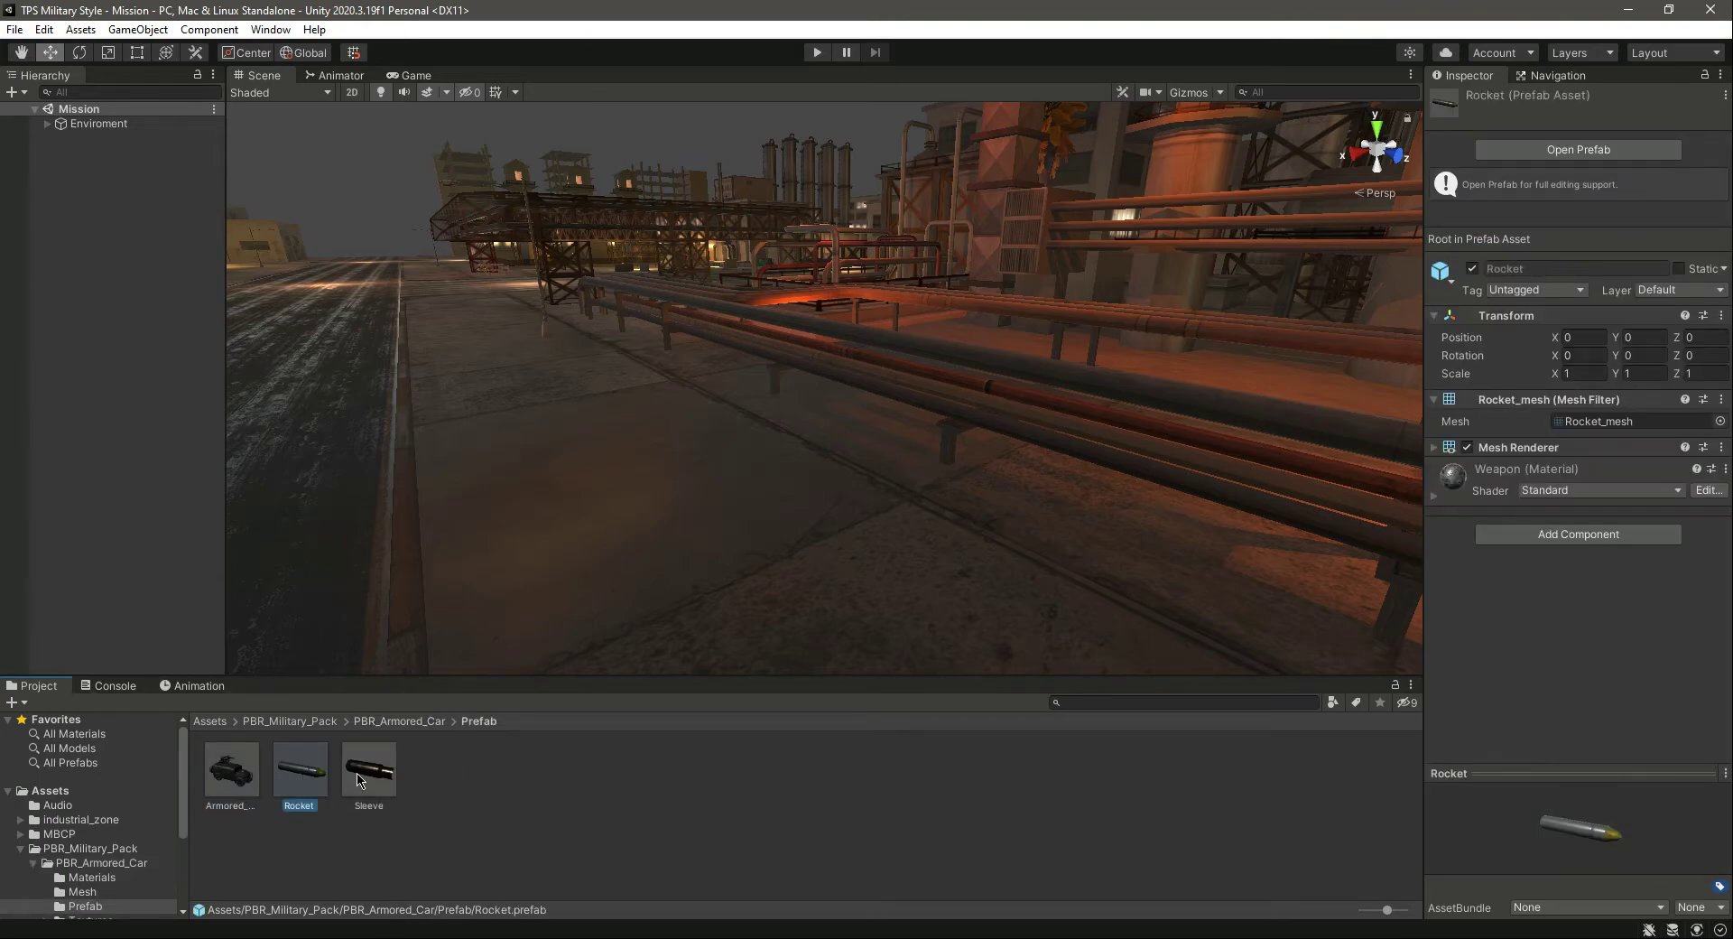
click(360, 781)
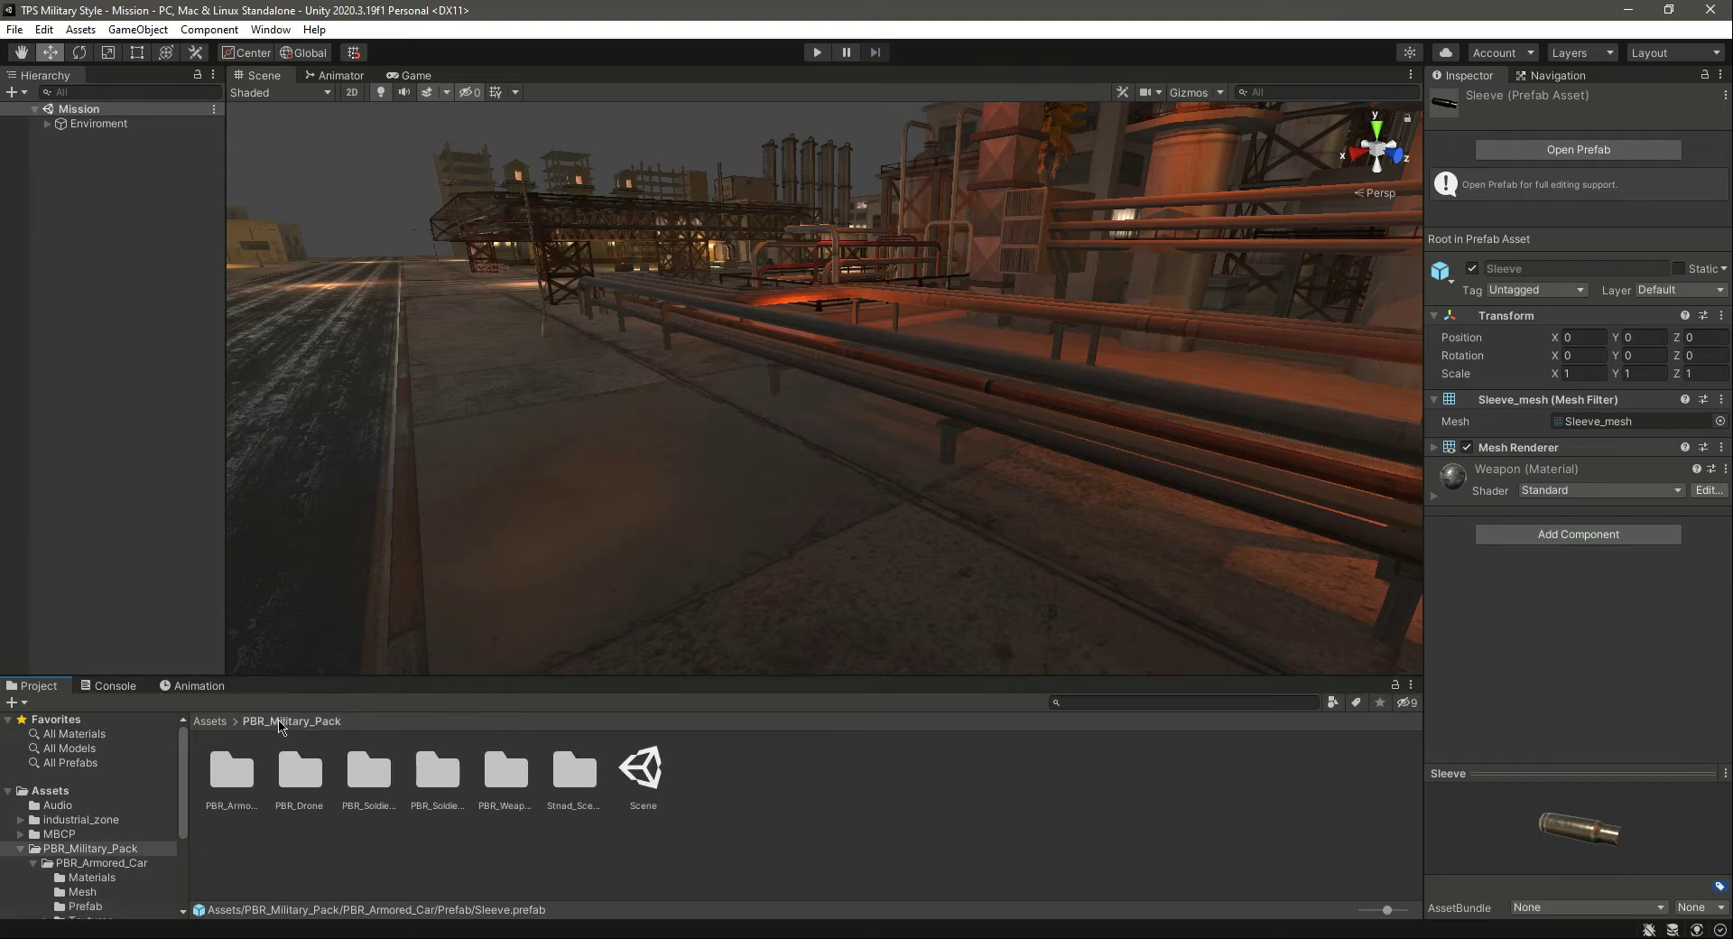
- Look through the PBR_Soldier_01 and PBR_Soldier_02 prefab folders and the Stnad_Scene folder in PBR_Military_Pack
click(310, 770)
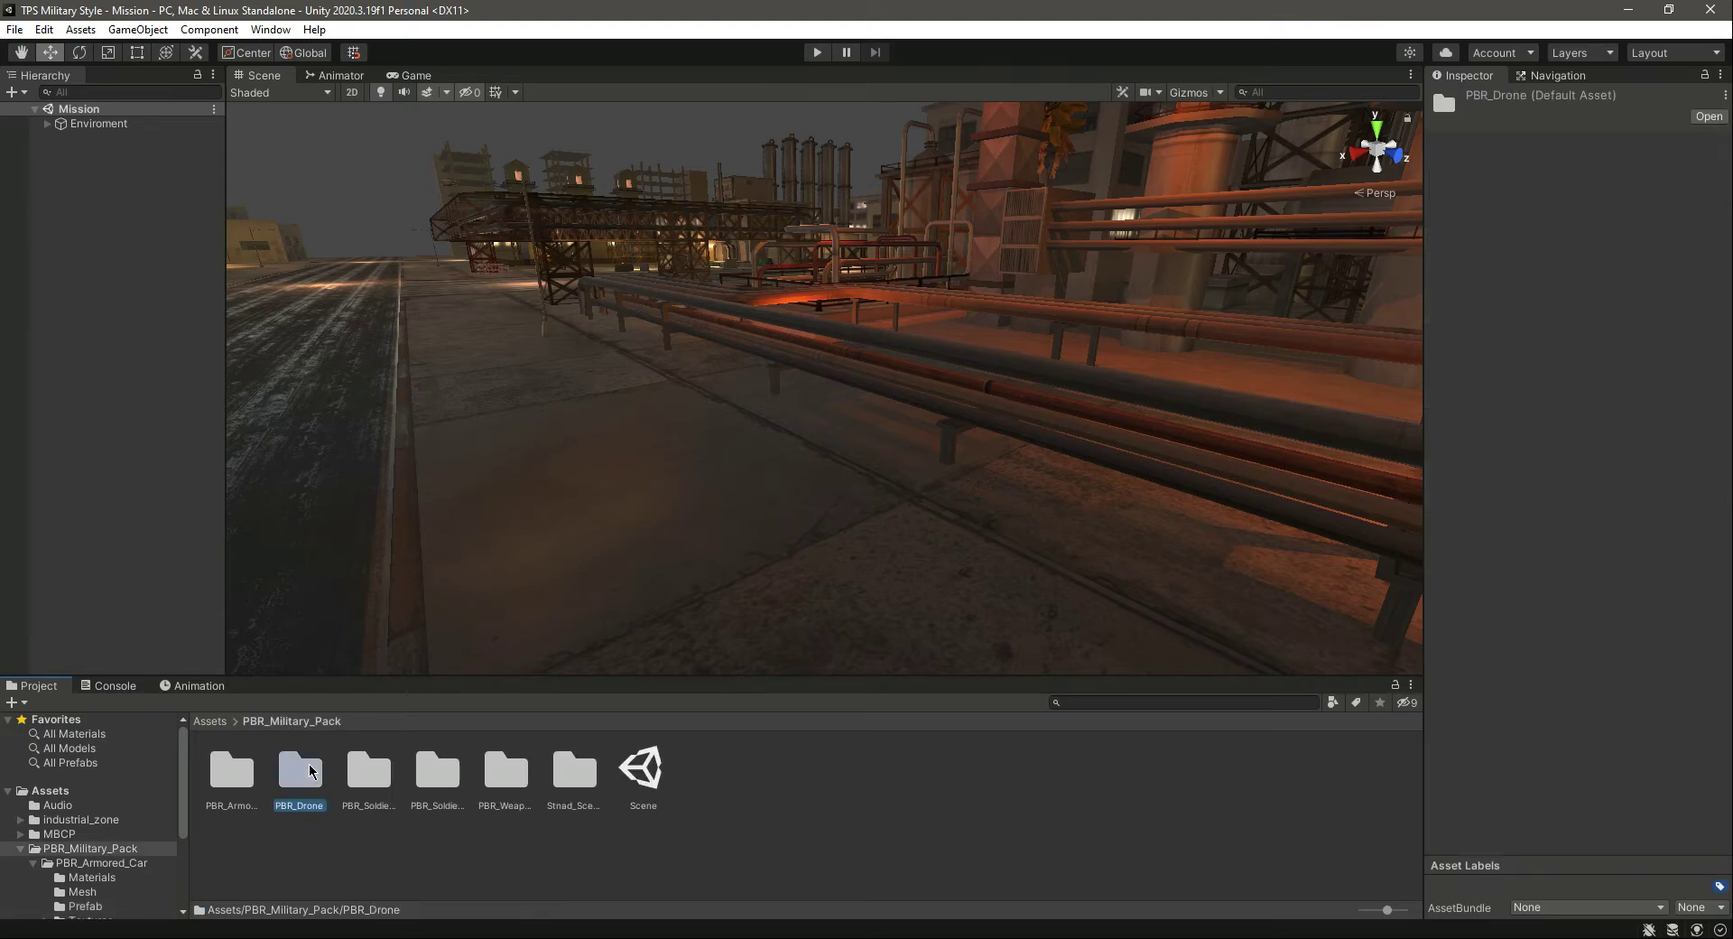
double_click(379, 774)
double_click(501, 778)
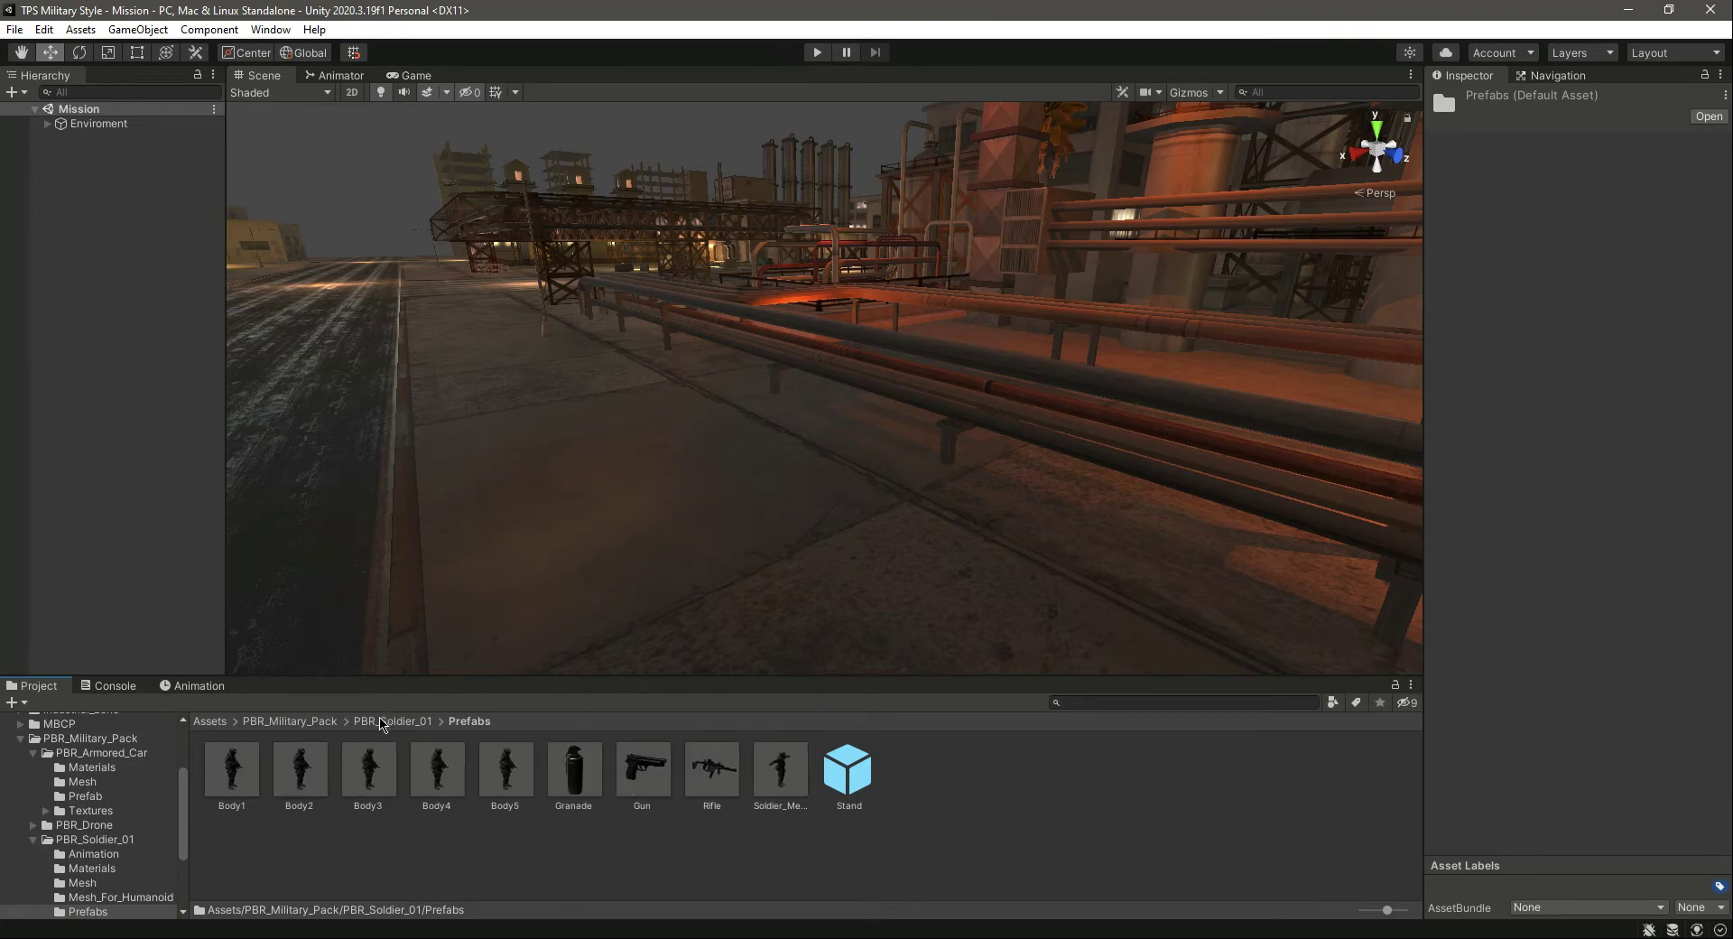
click(379, 722)
click(309, 721)
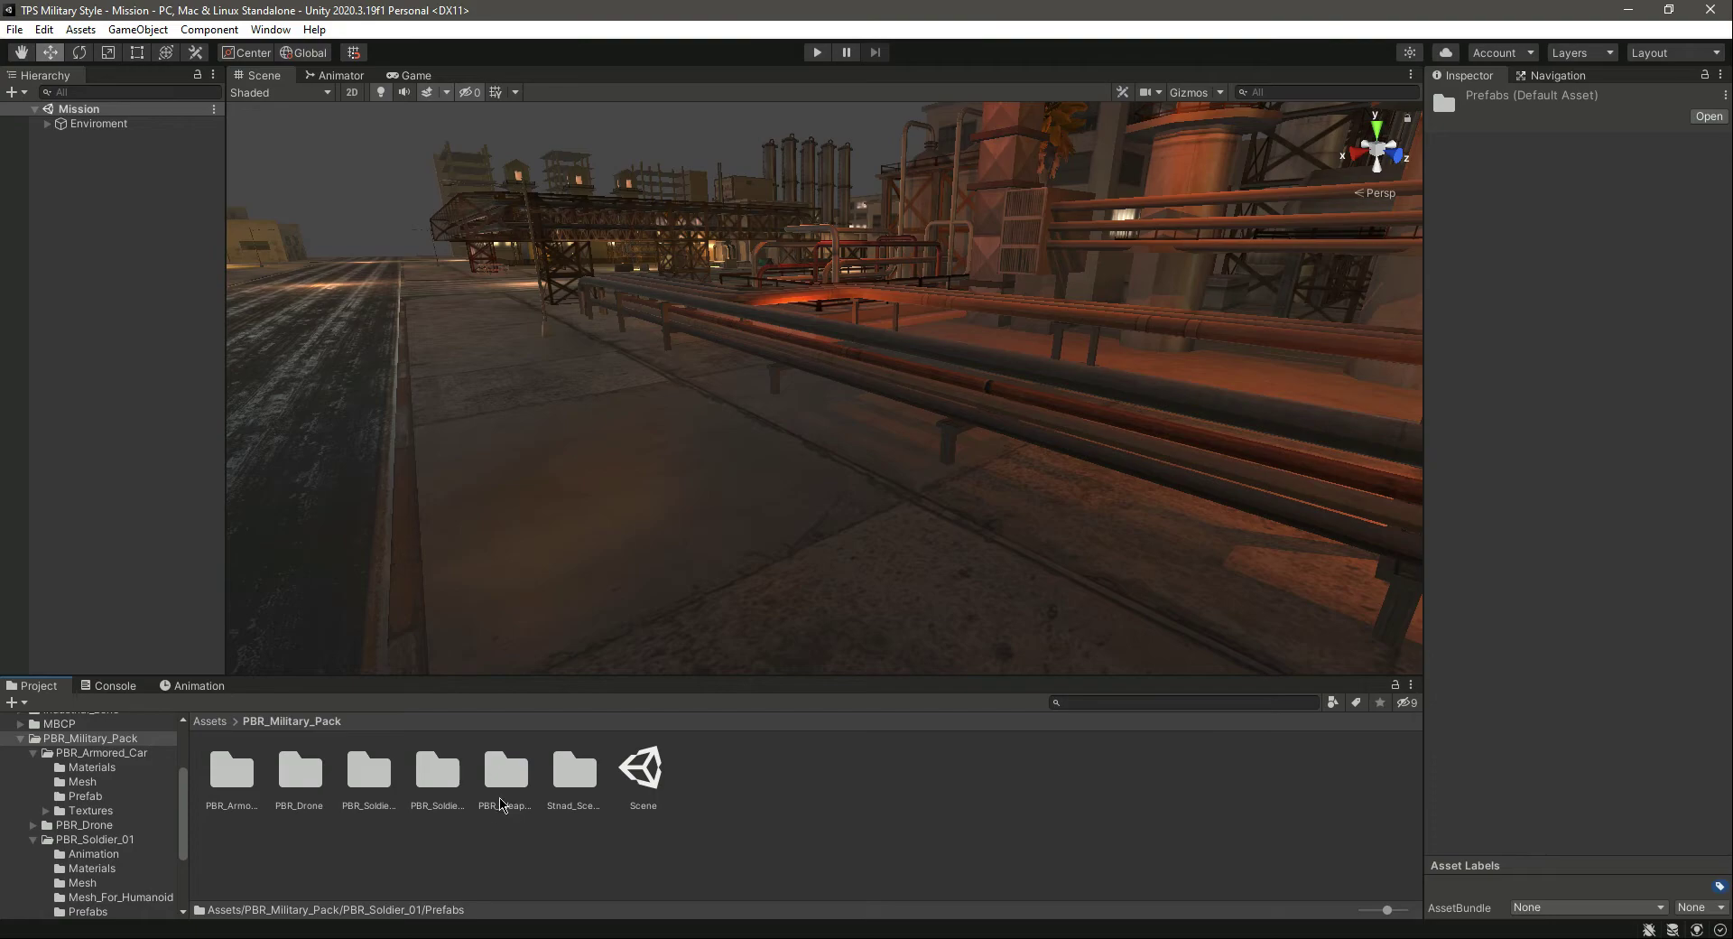
click(432, 766)
double_click(428, 767)
double_click(369, 769)
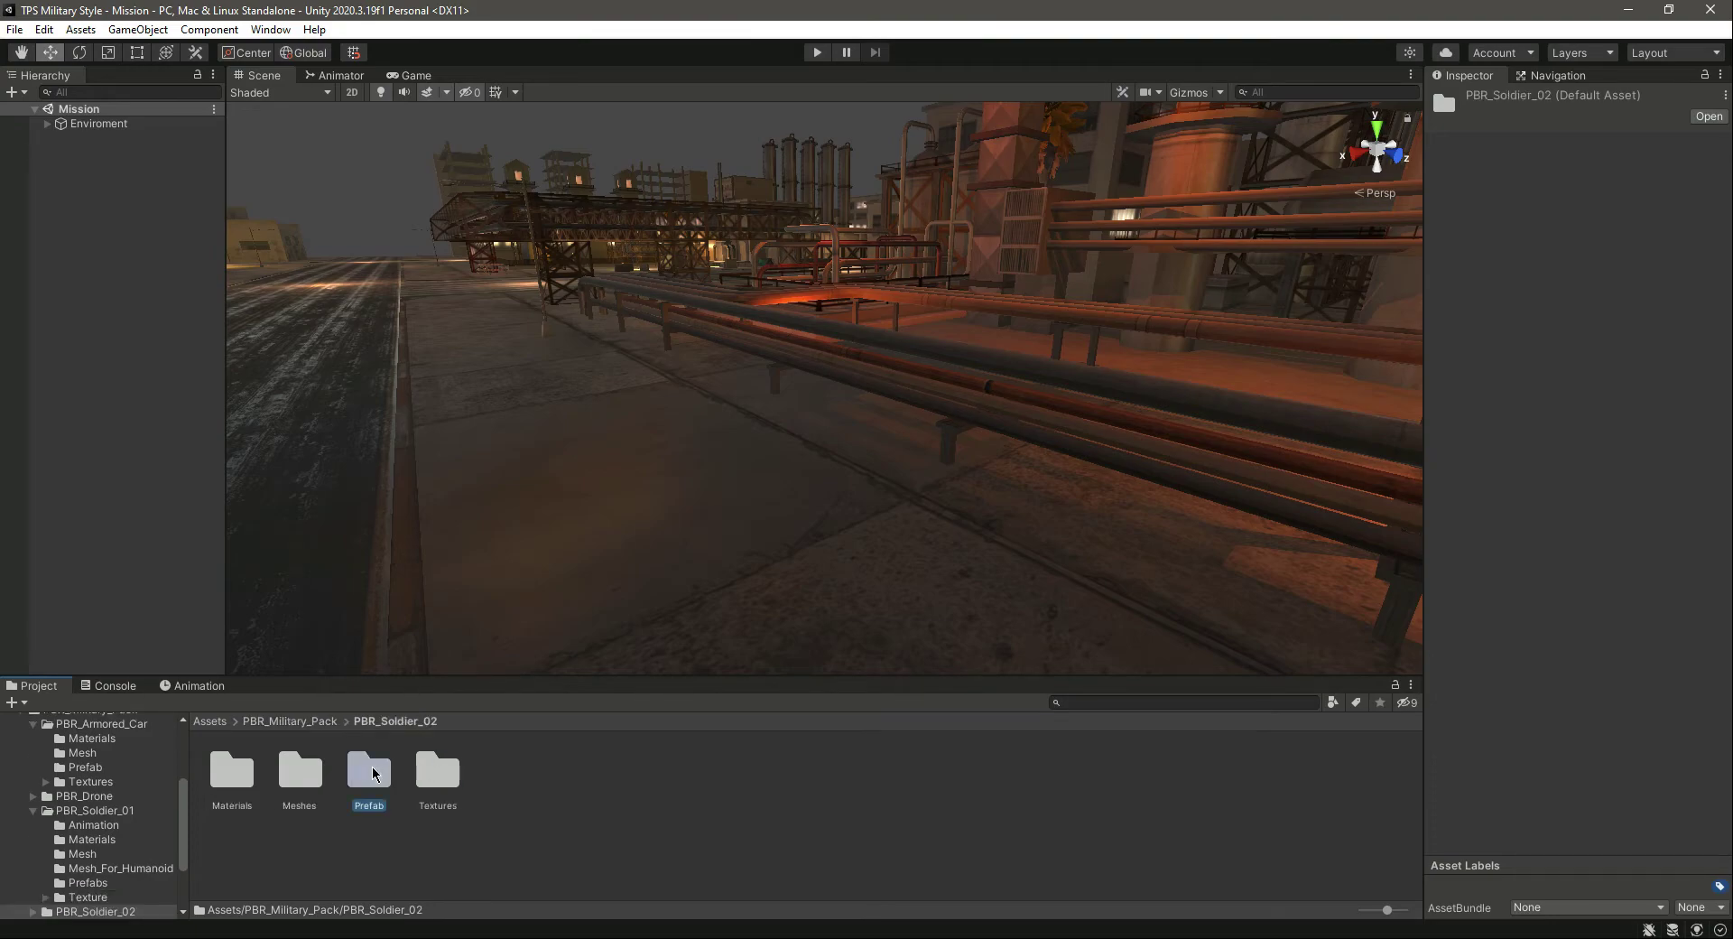
click(305, 722)
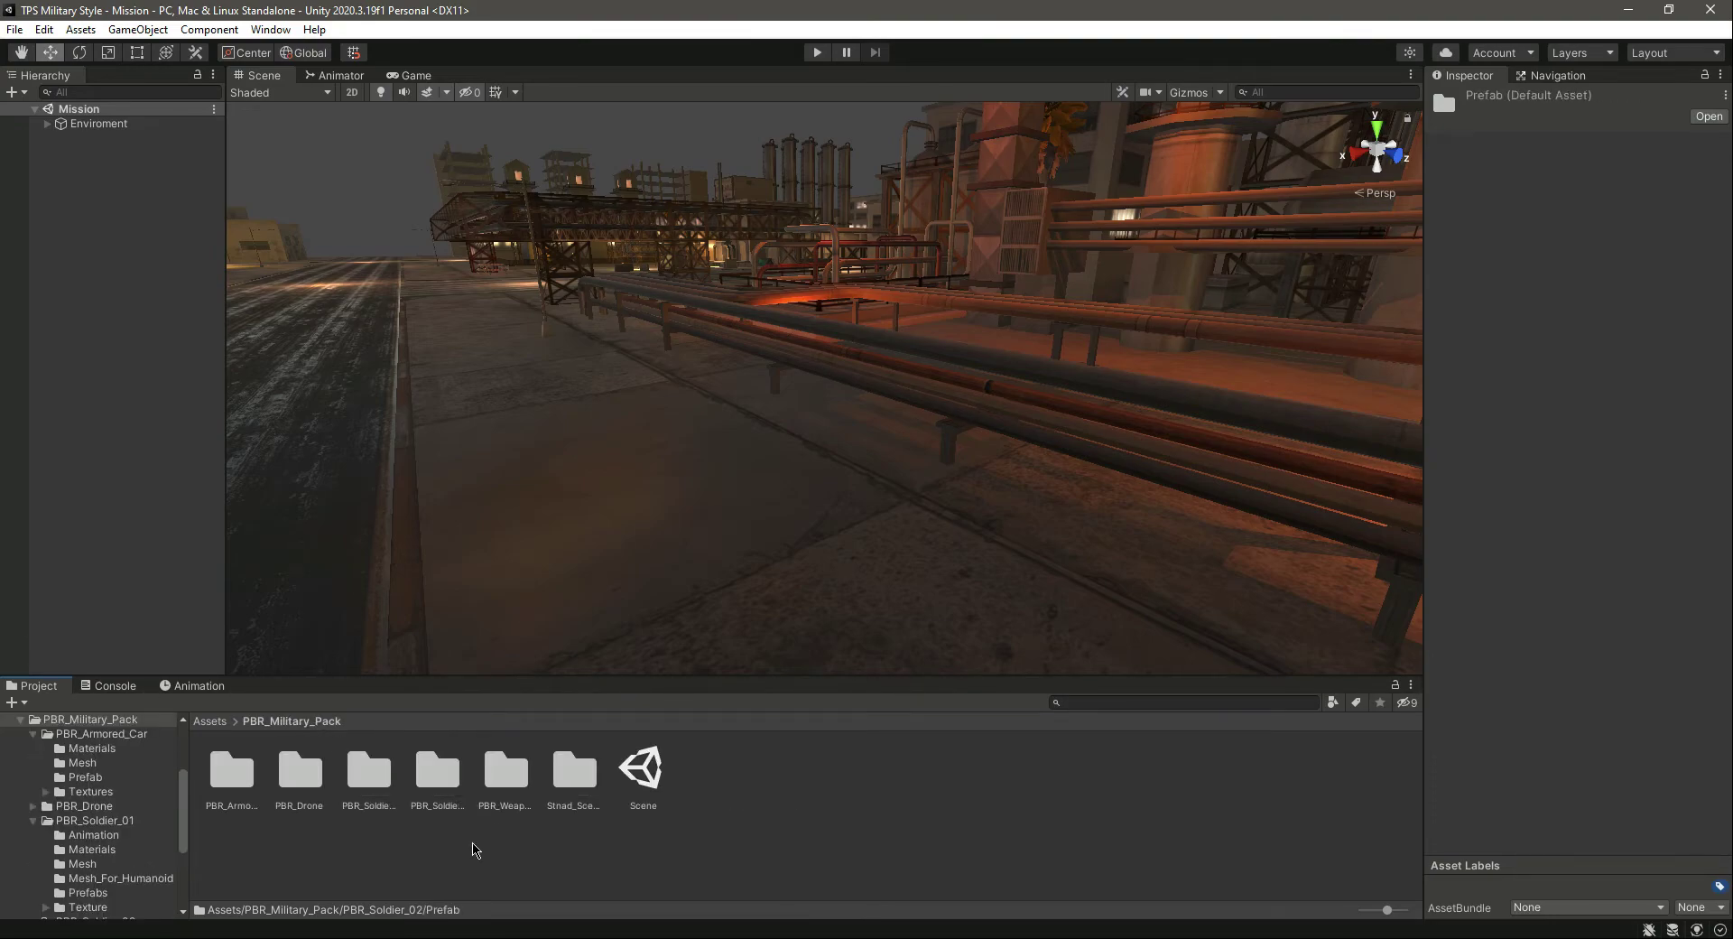
double_click(569, 794)
click(285, 722)
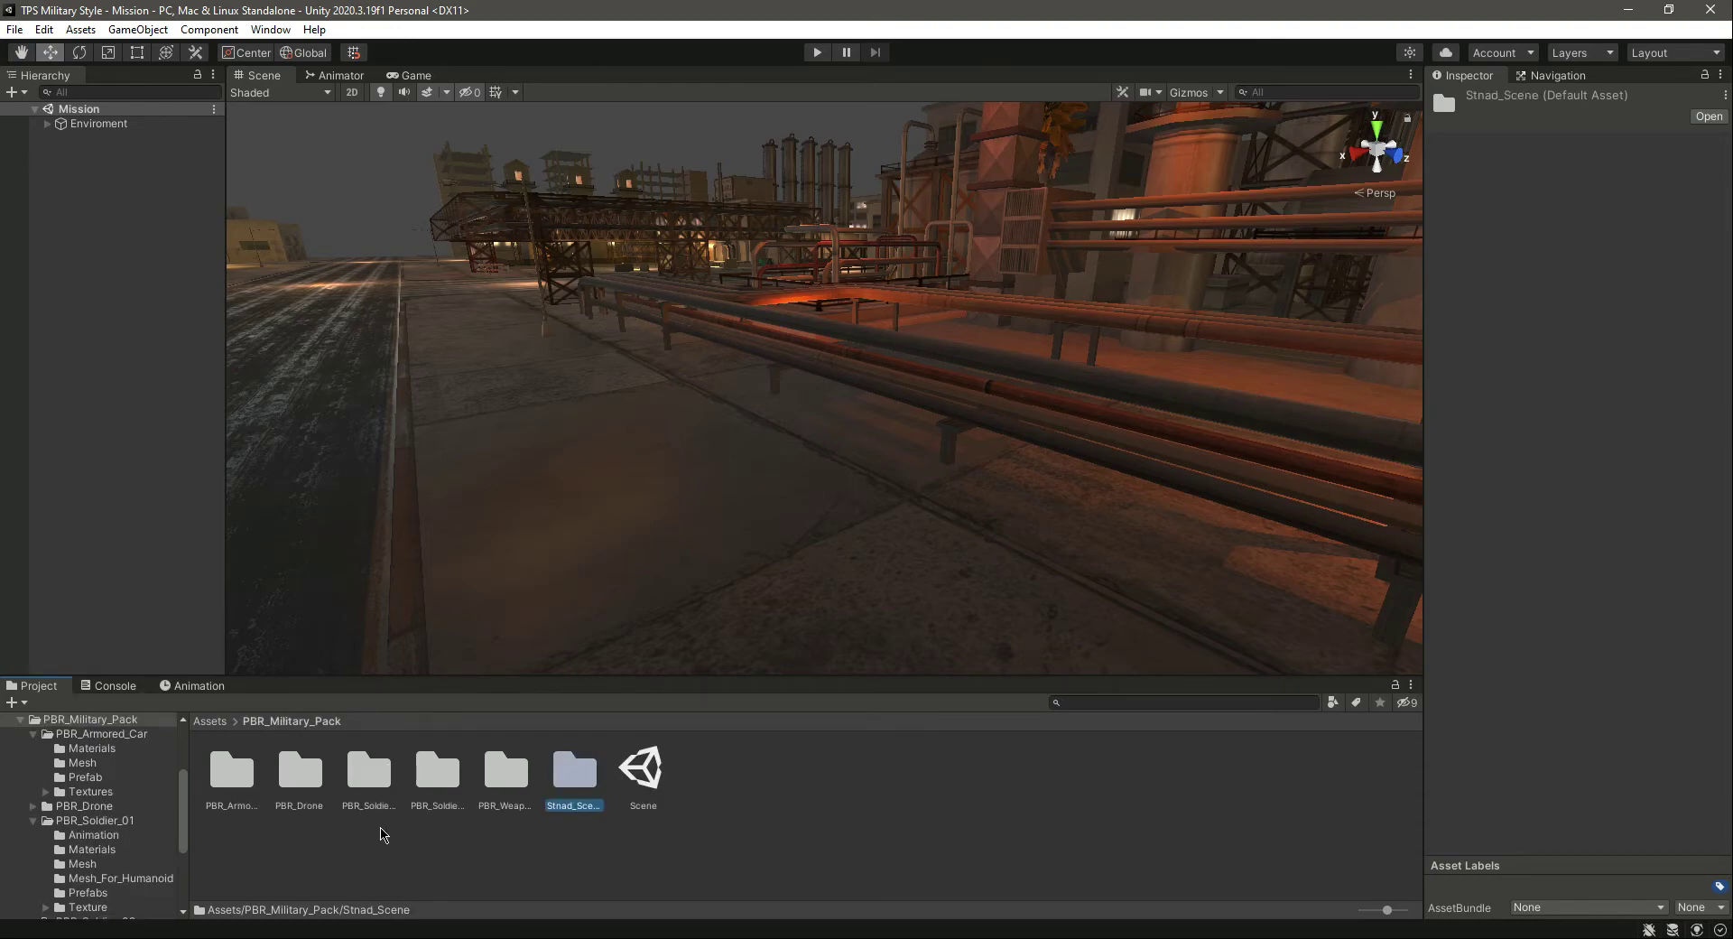
- Collapse the PBR_Military_Pack folder tree and open the Prefabs folder of PBR_Soldier_01
click(20, 720)
click(76, 850)
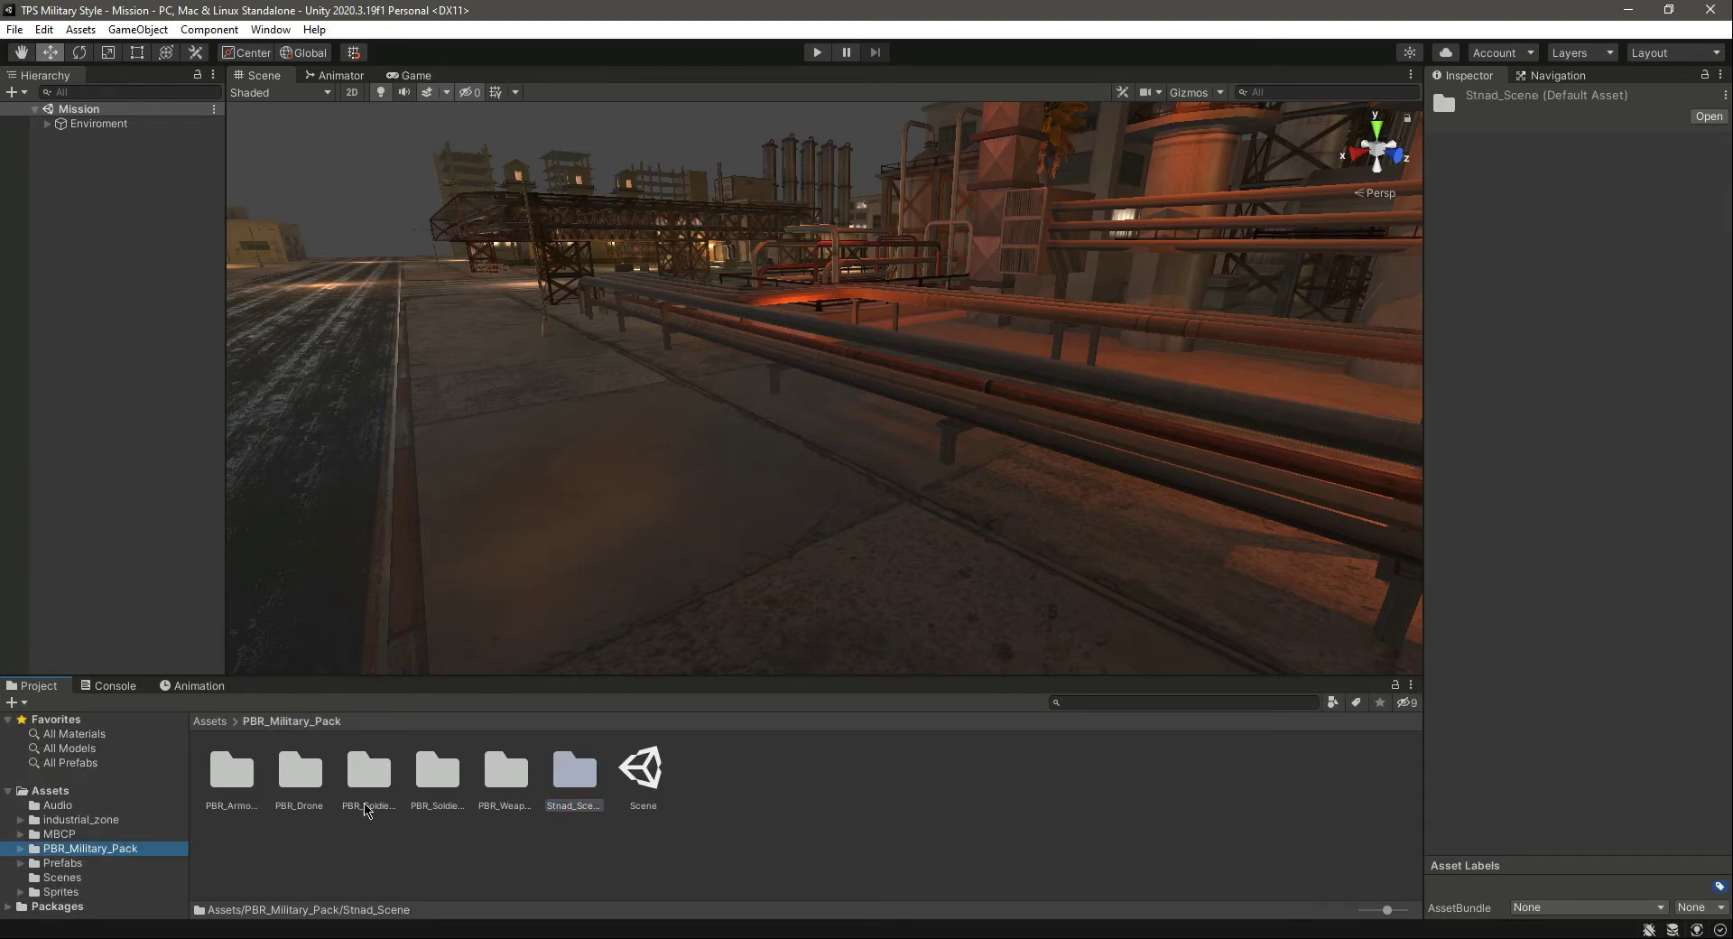
double_click(368, 778)
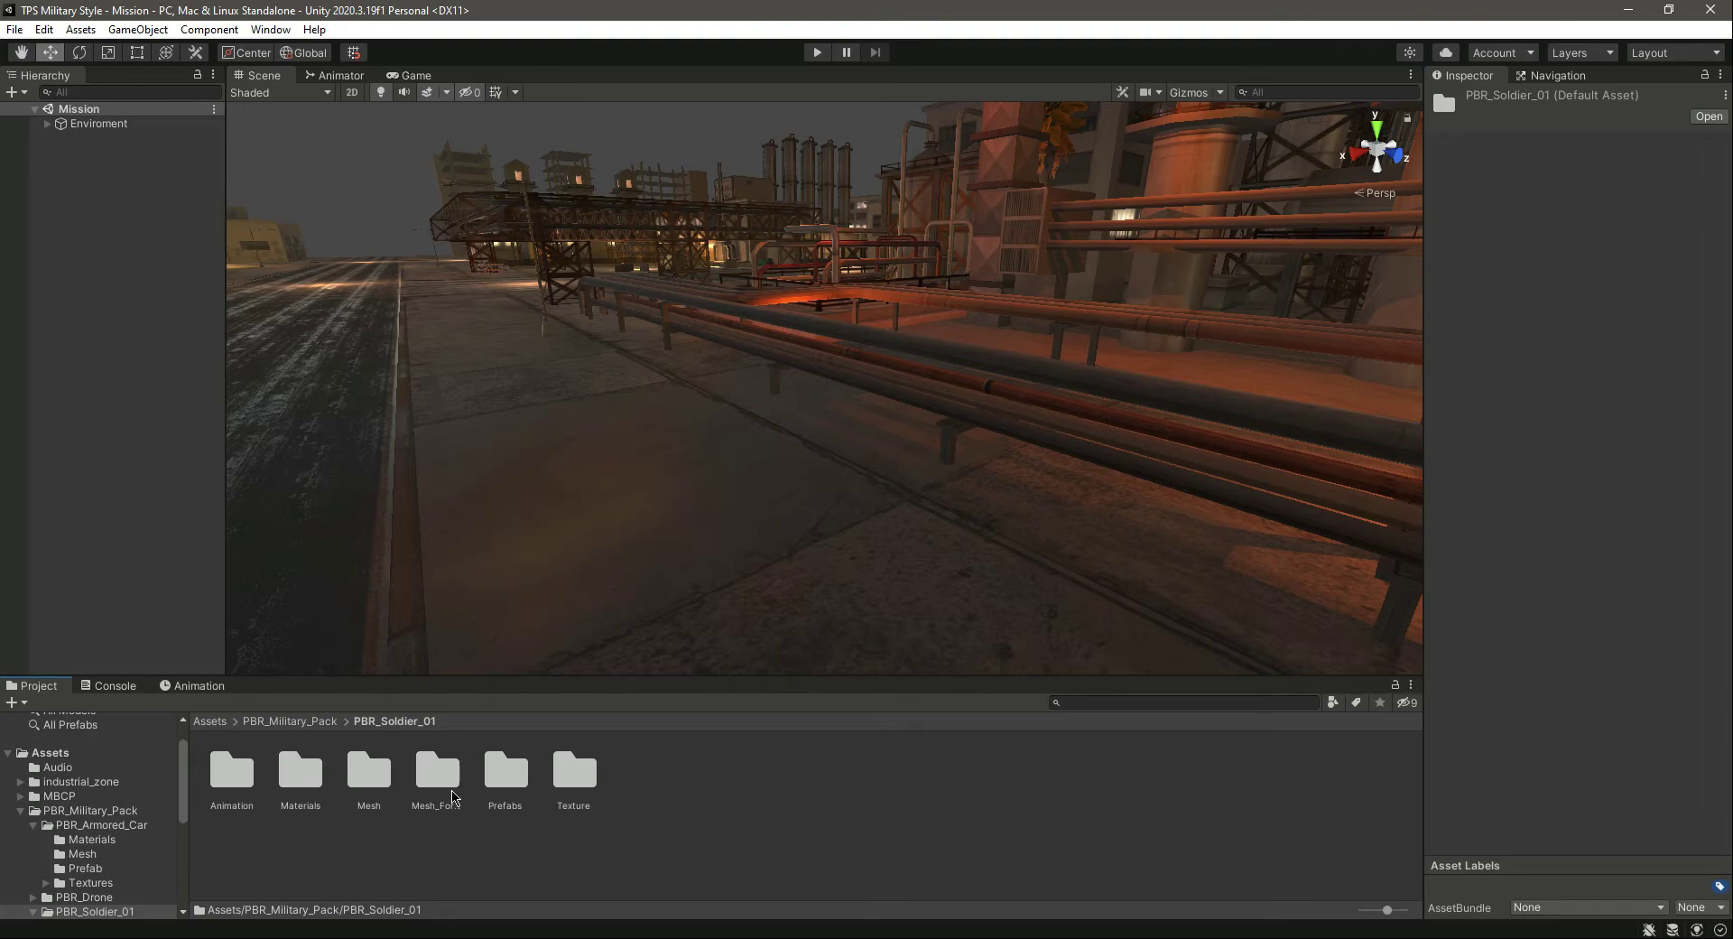
double_click(502, 776)
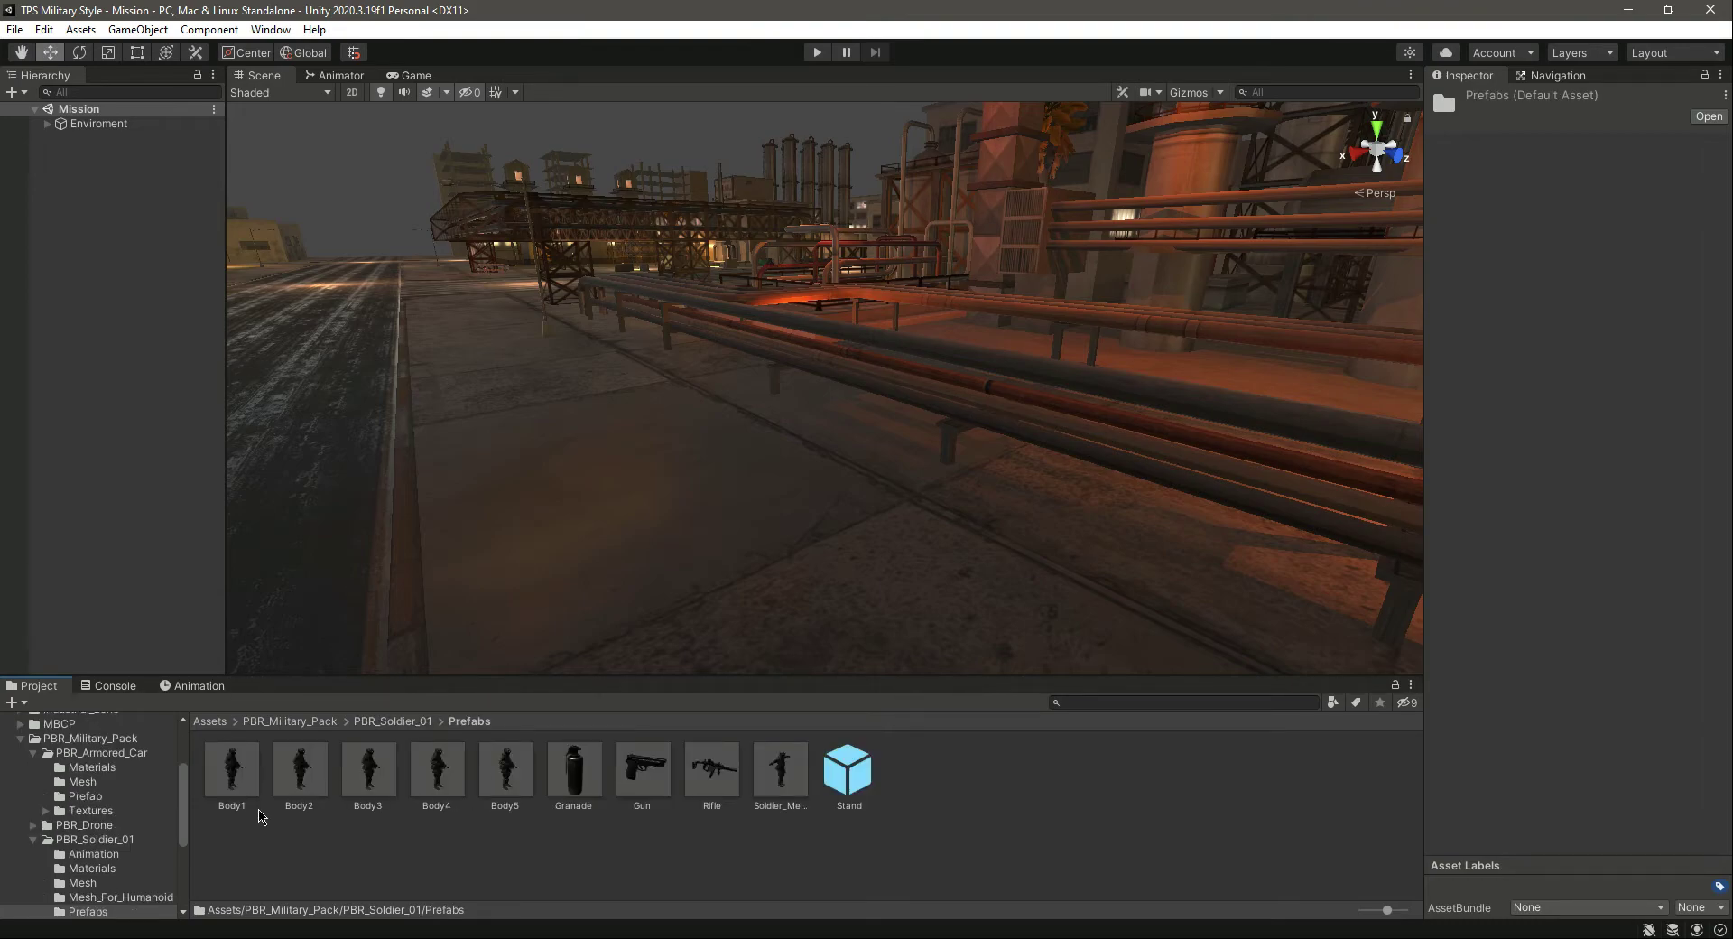
- Enlarge the asset preview and examine the soldier prefabs Body1 through Body5, rotating the models to see their fronts
click(255, 774)
drag(1602, 775, 1605, 535)
drag(1596, 702, 1463, 693)
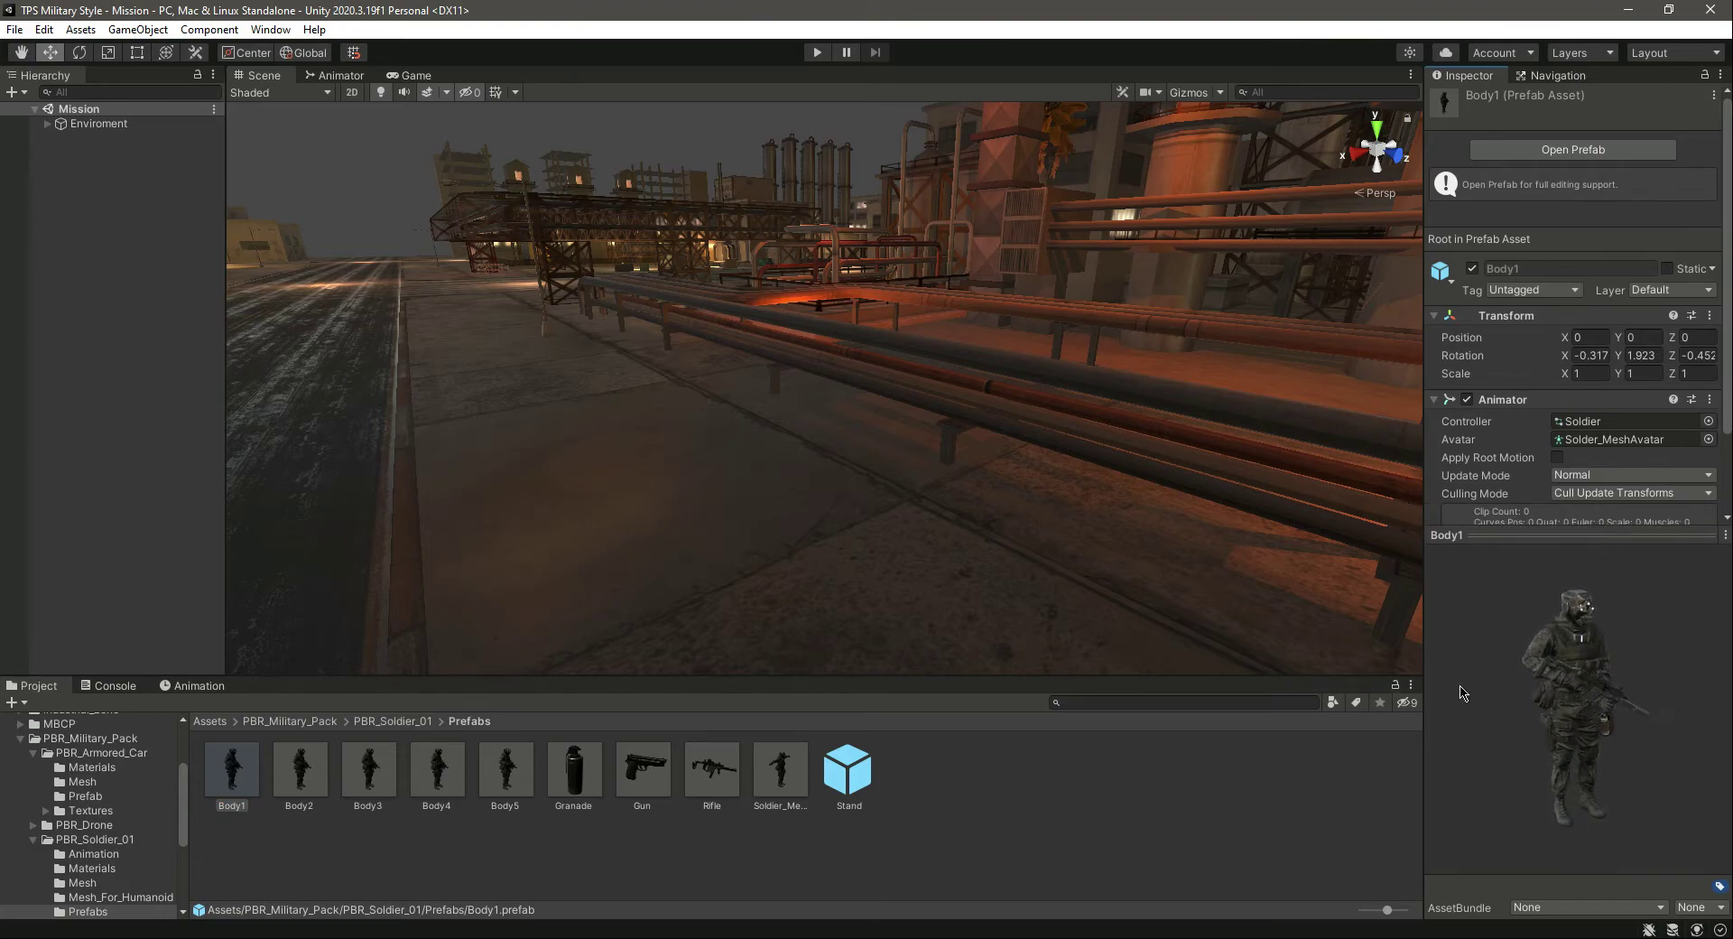
click(297, 776)
drag(1594, 733, 1517, 715)
click(366, 774)
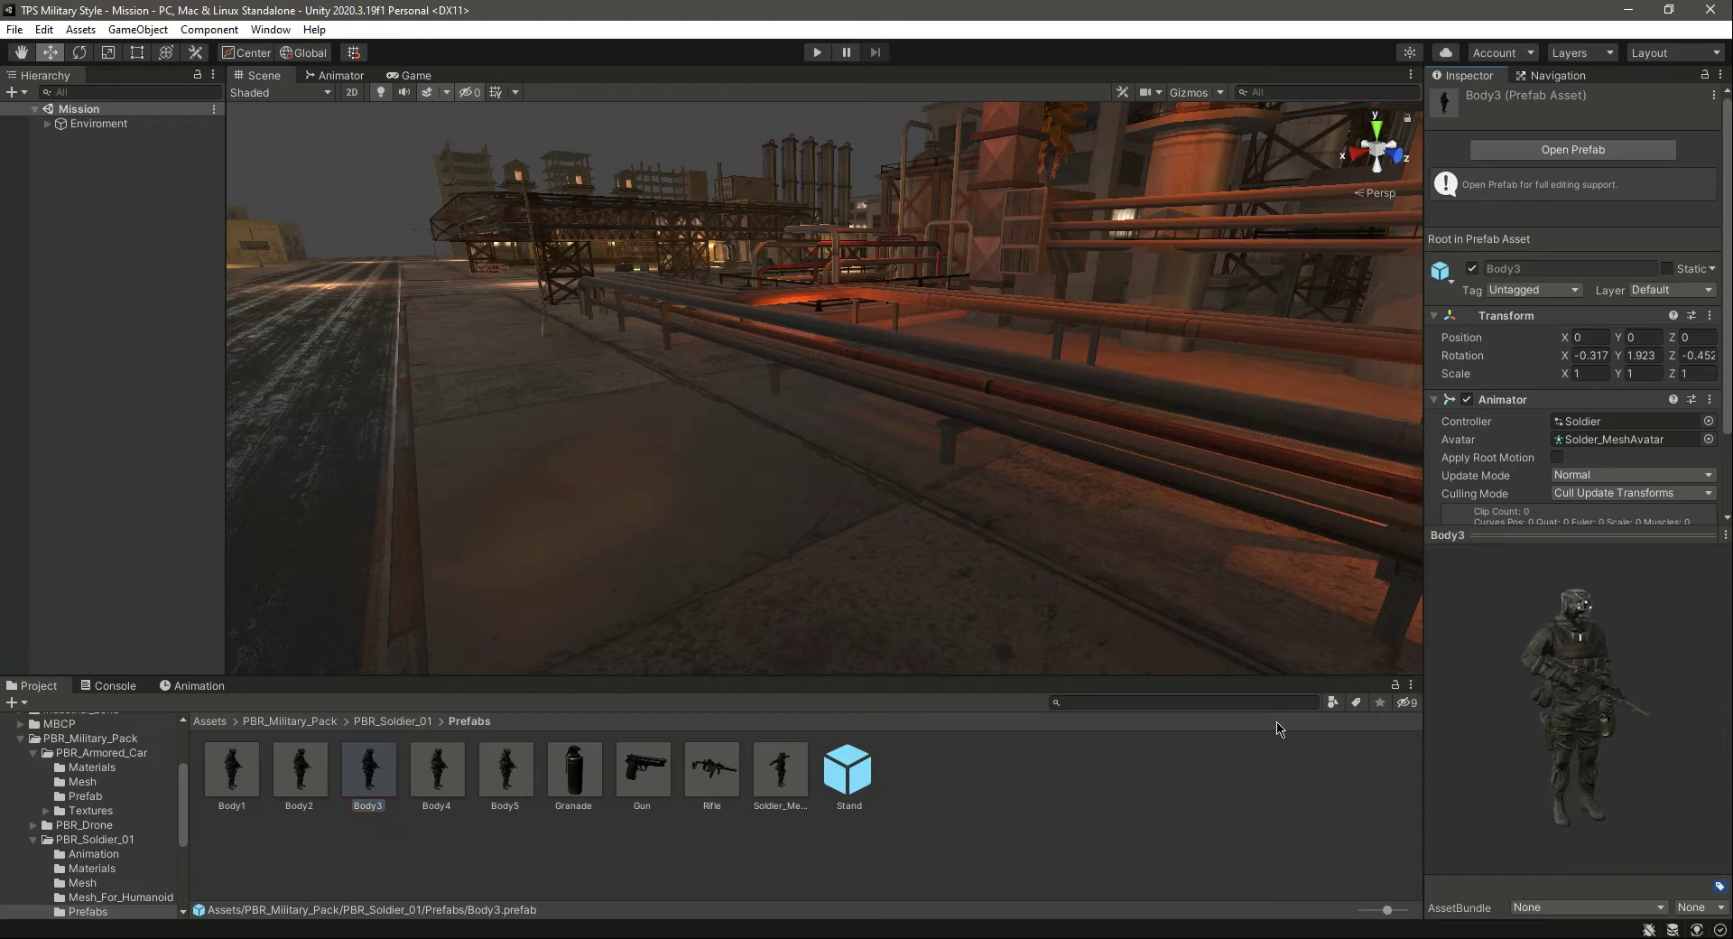
click(437, 773)
drag(1622, 712, 1528, 715)
click(504, 774)
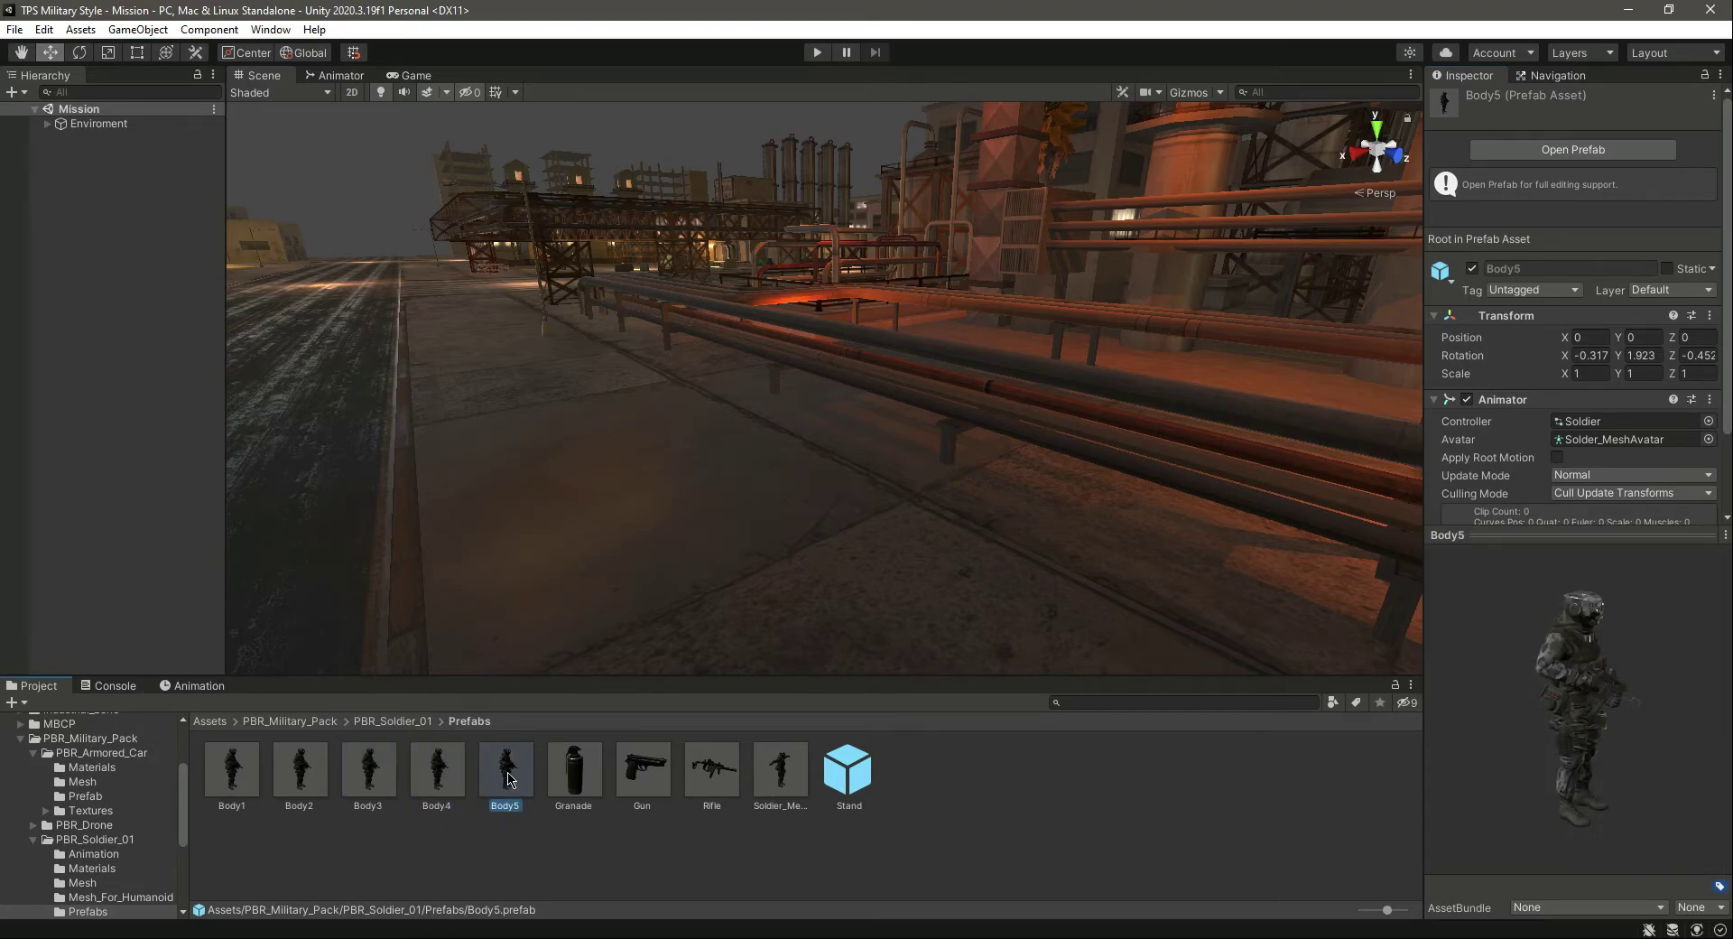
drag(1591, 643, 1518, 646)
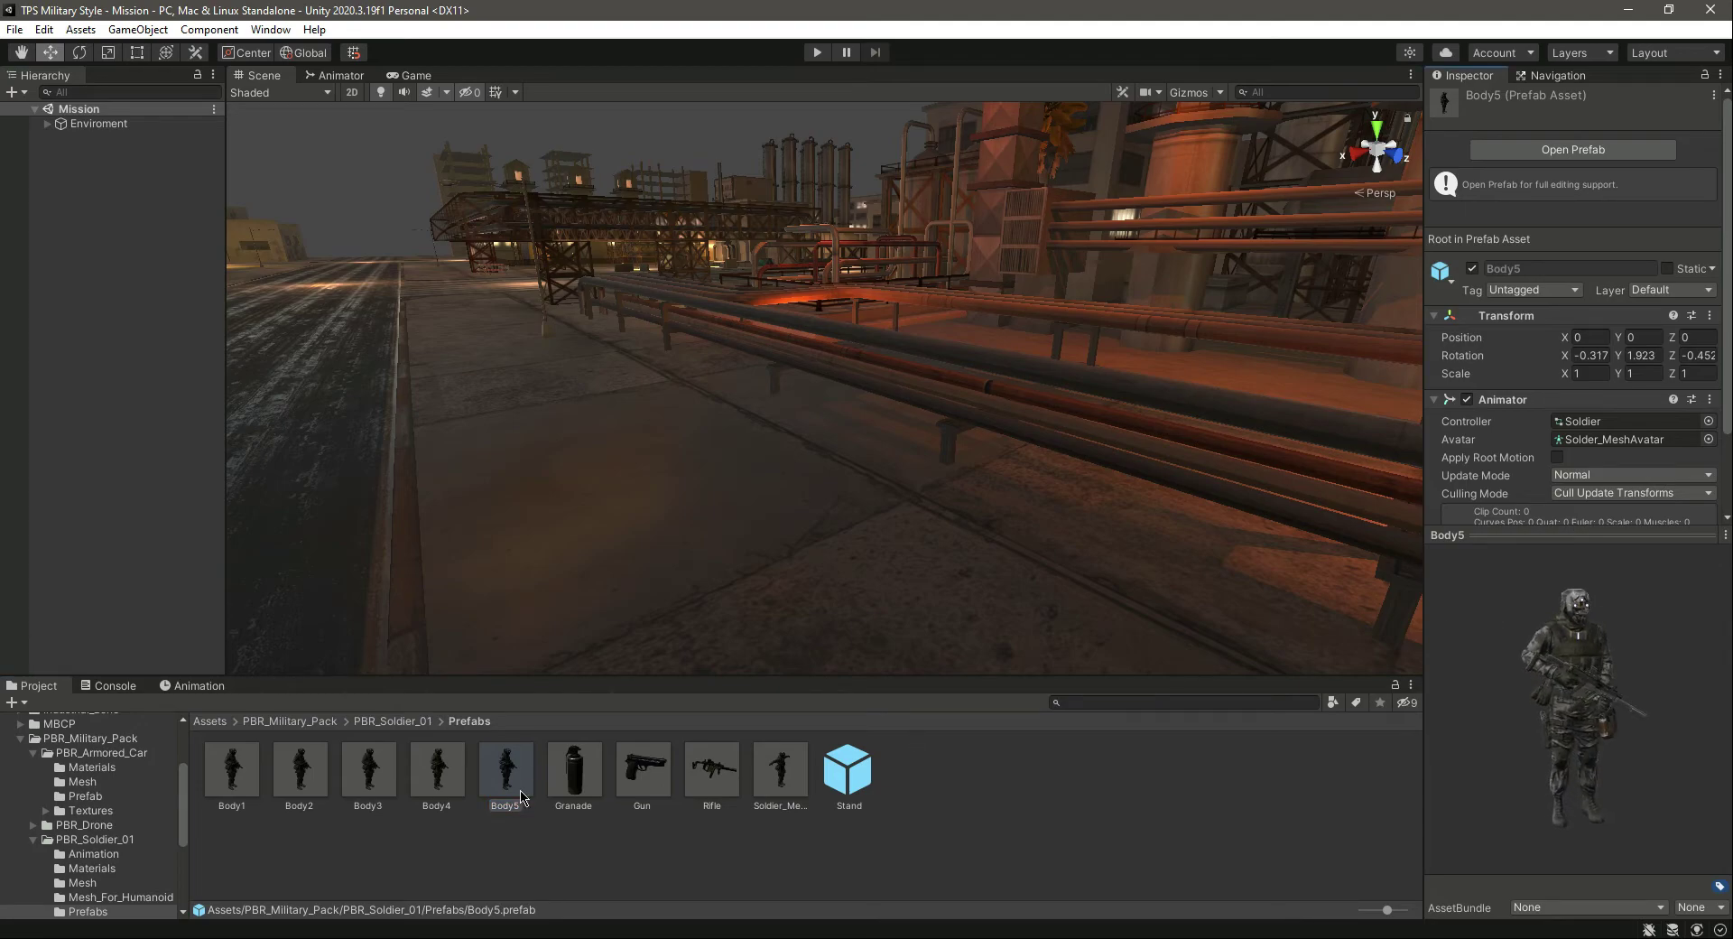
- Place the Body5 soldier prefab in the scene on the pavement between the road and the pipelines
drag(502, 808, 631, 501)
right_drag(470, 632, 718, 606)
key(s)
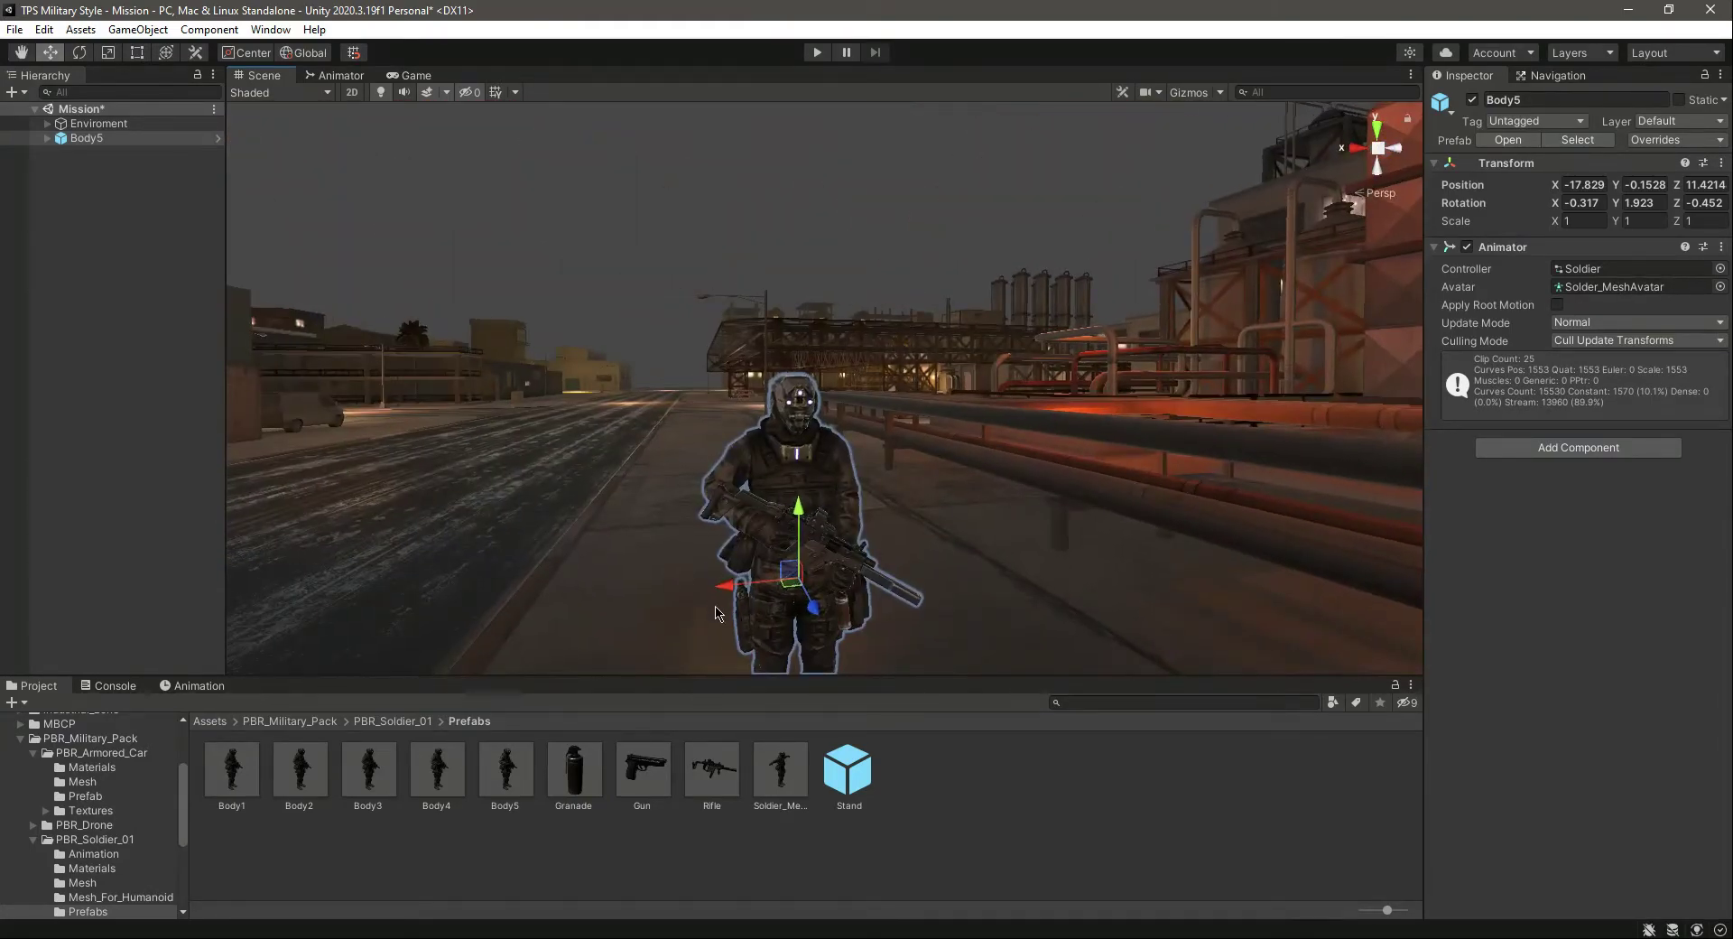
scroll(774, 544, down, 3)
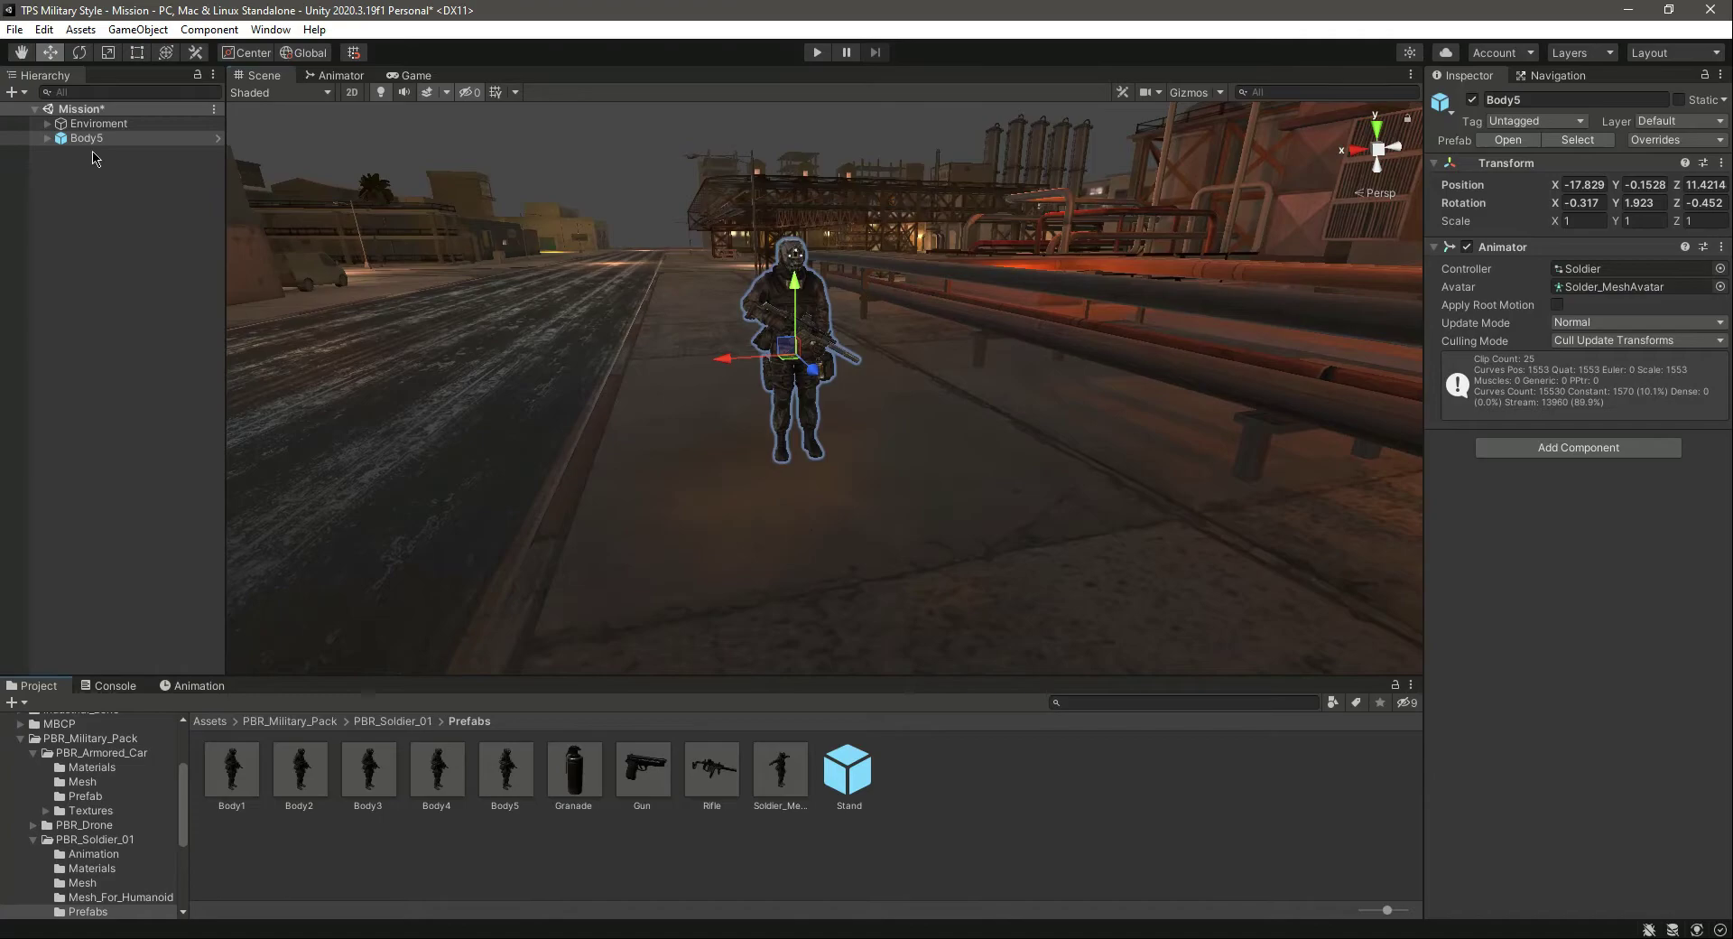
- Unpack the Body5 prefab instance completely and clear the selection
click(82, 140)
right_click(81, 140)
mouse_move(206, 354)
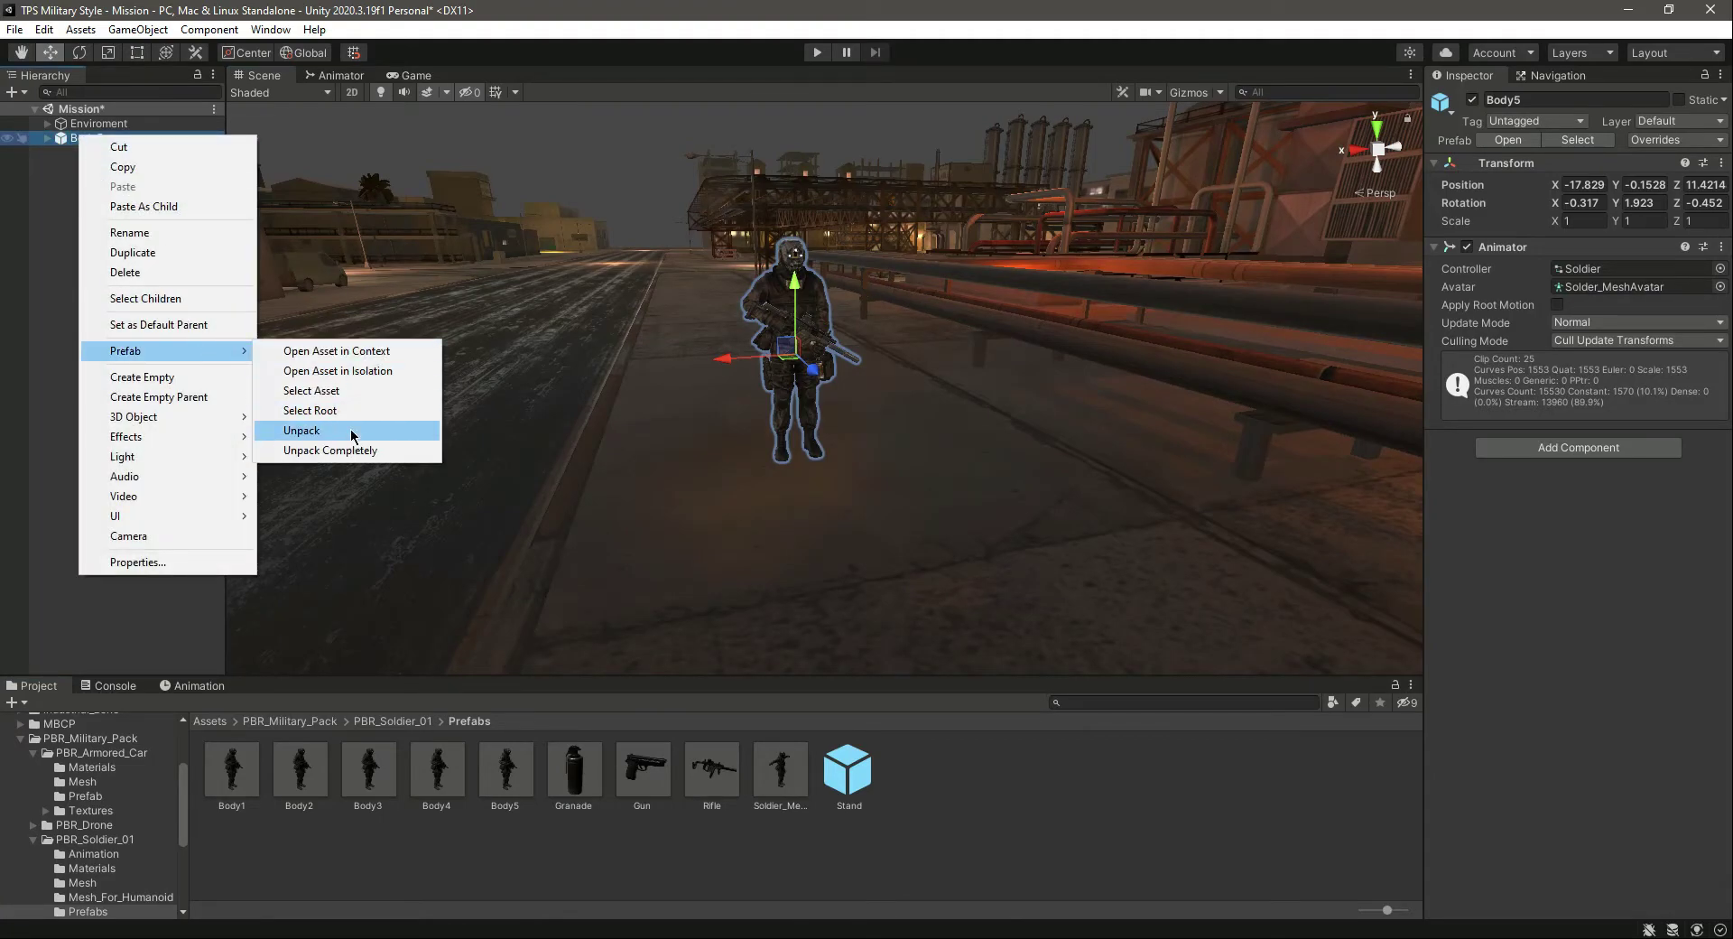
click(357, 450)
click(76, 206)
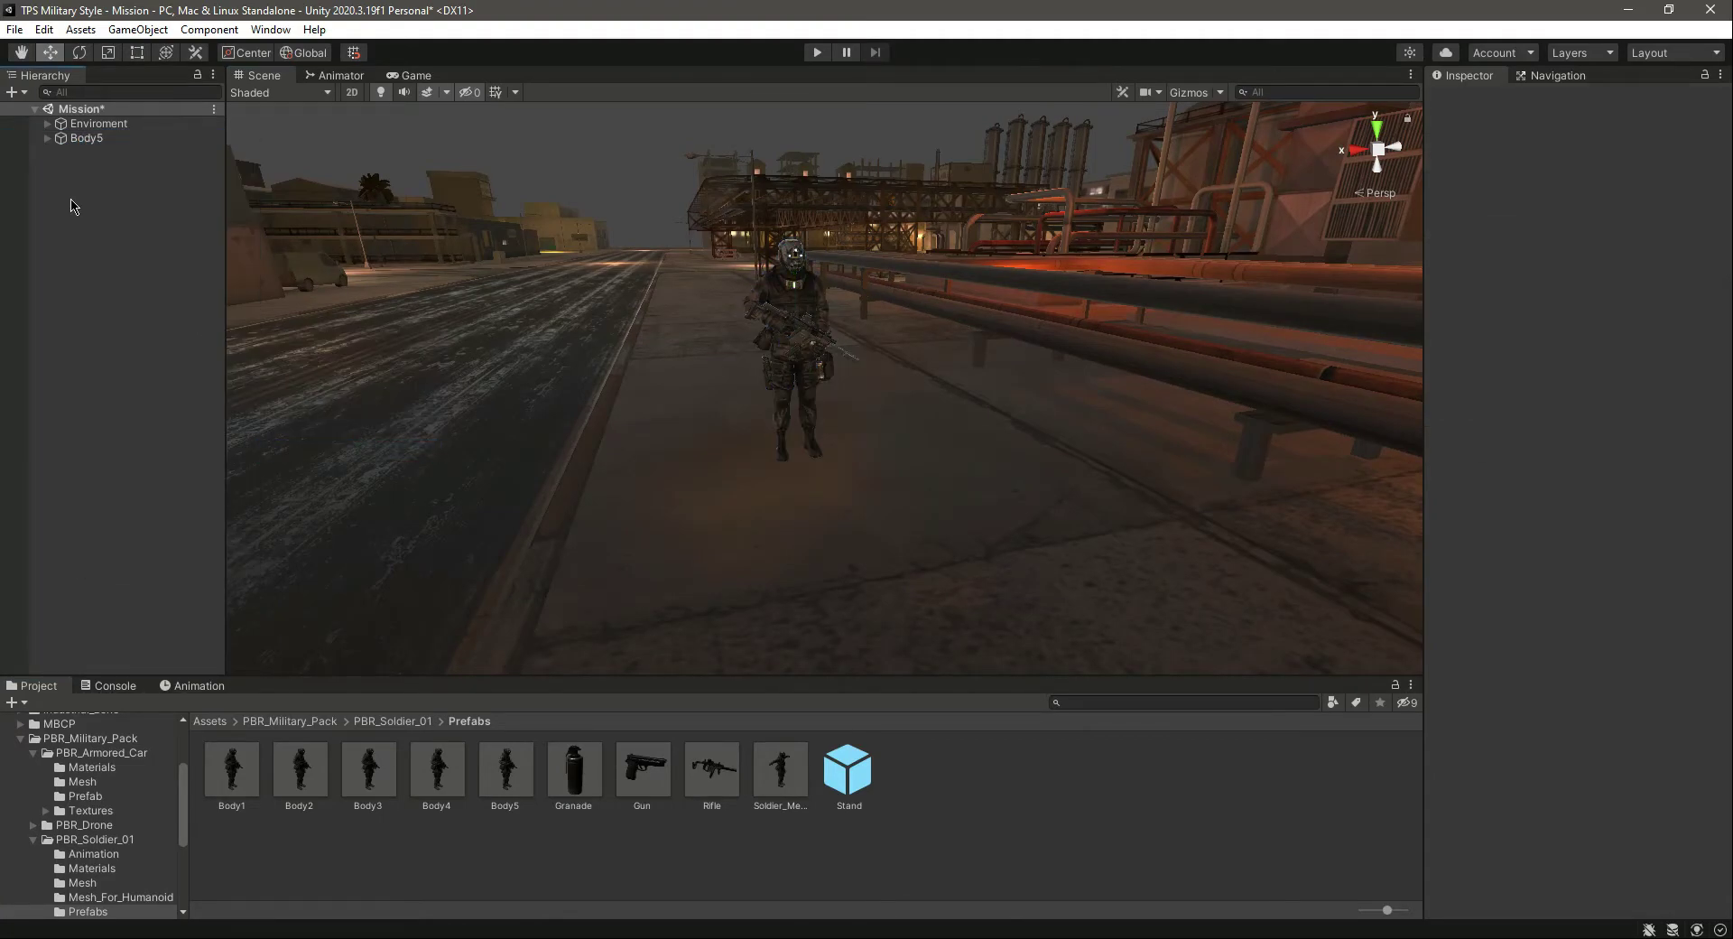
- Create an empty game object named Player at the root of the Mission scene
right_drag(417, 372, 479, 388)
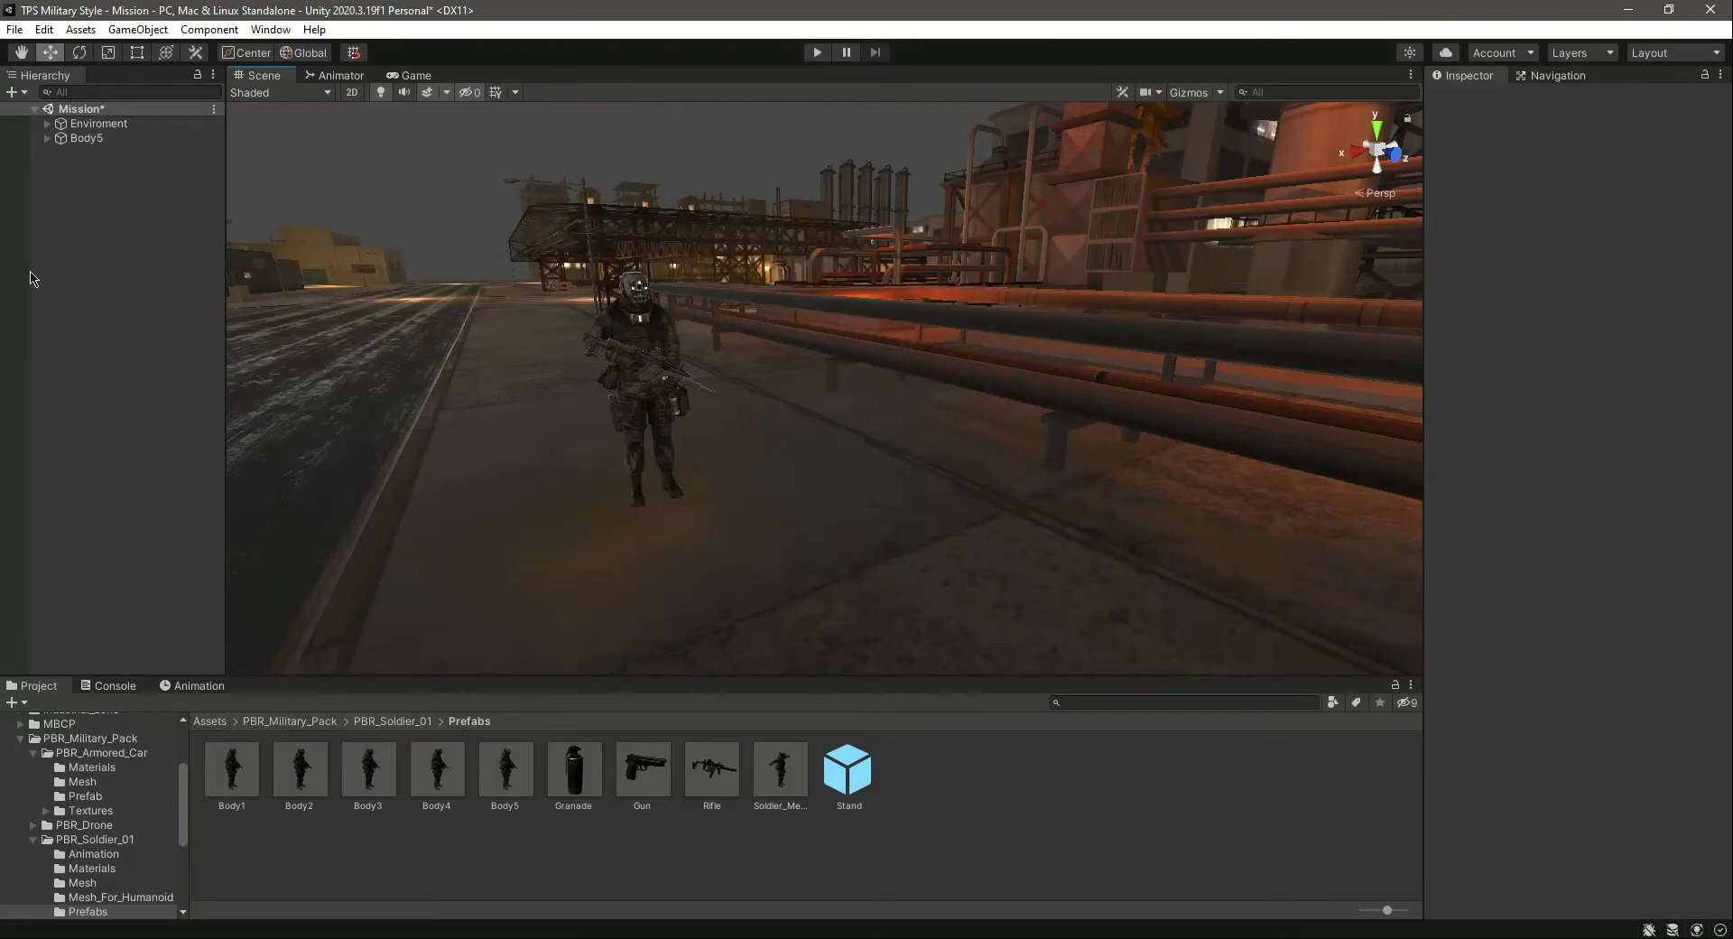
right_click(76, 186)
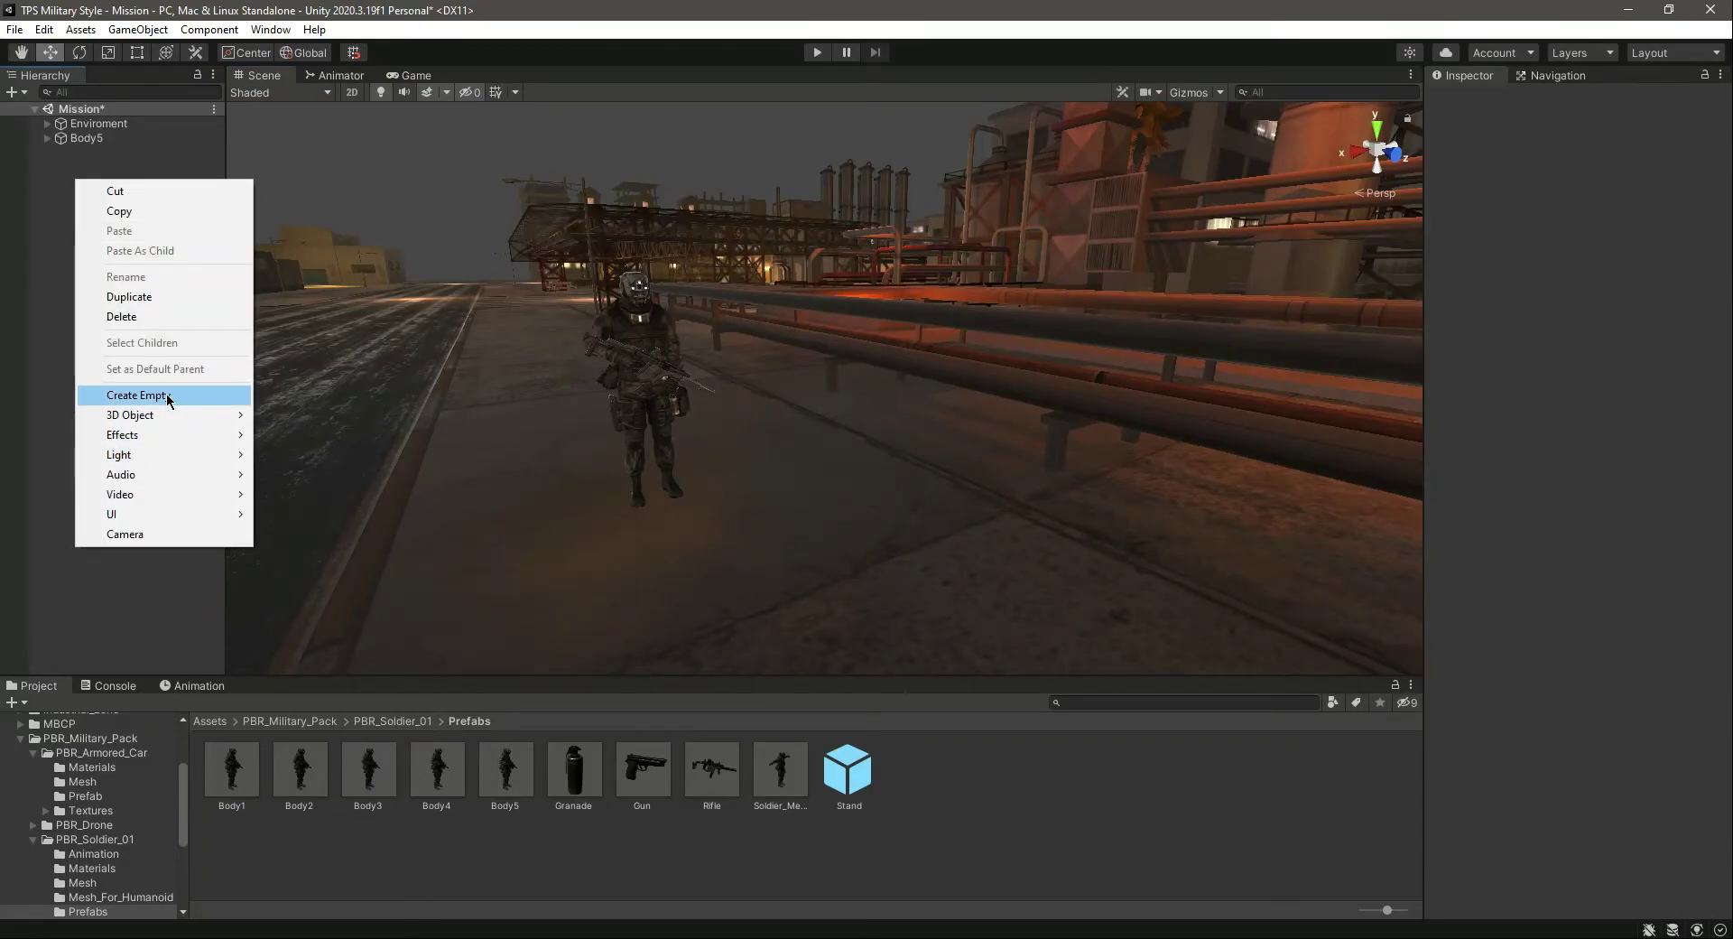
click(168, 398)
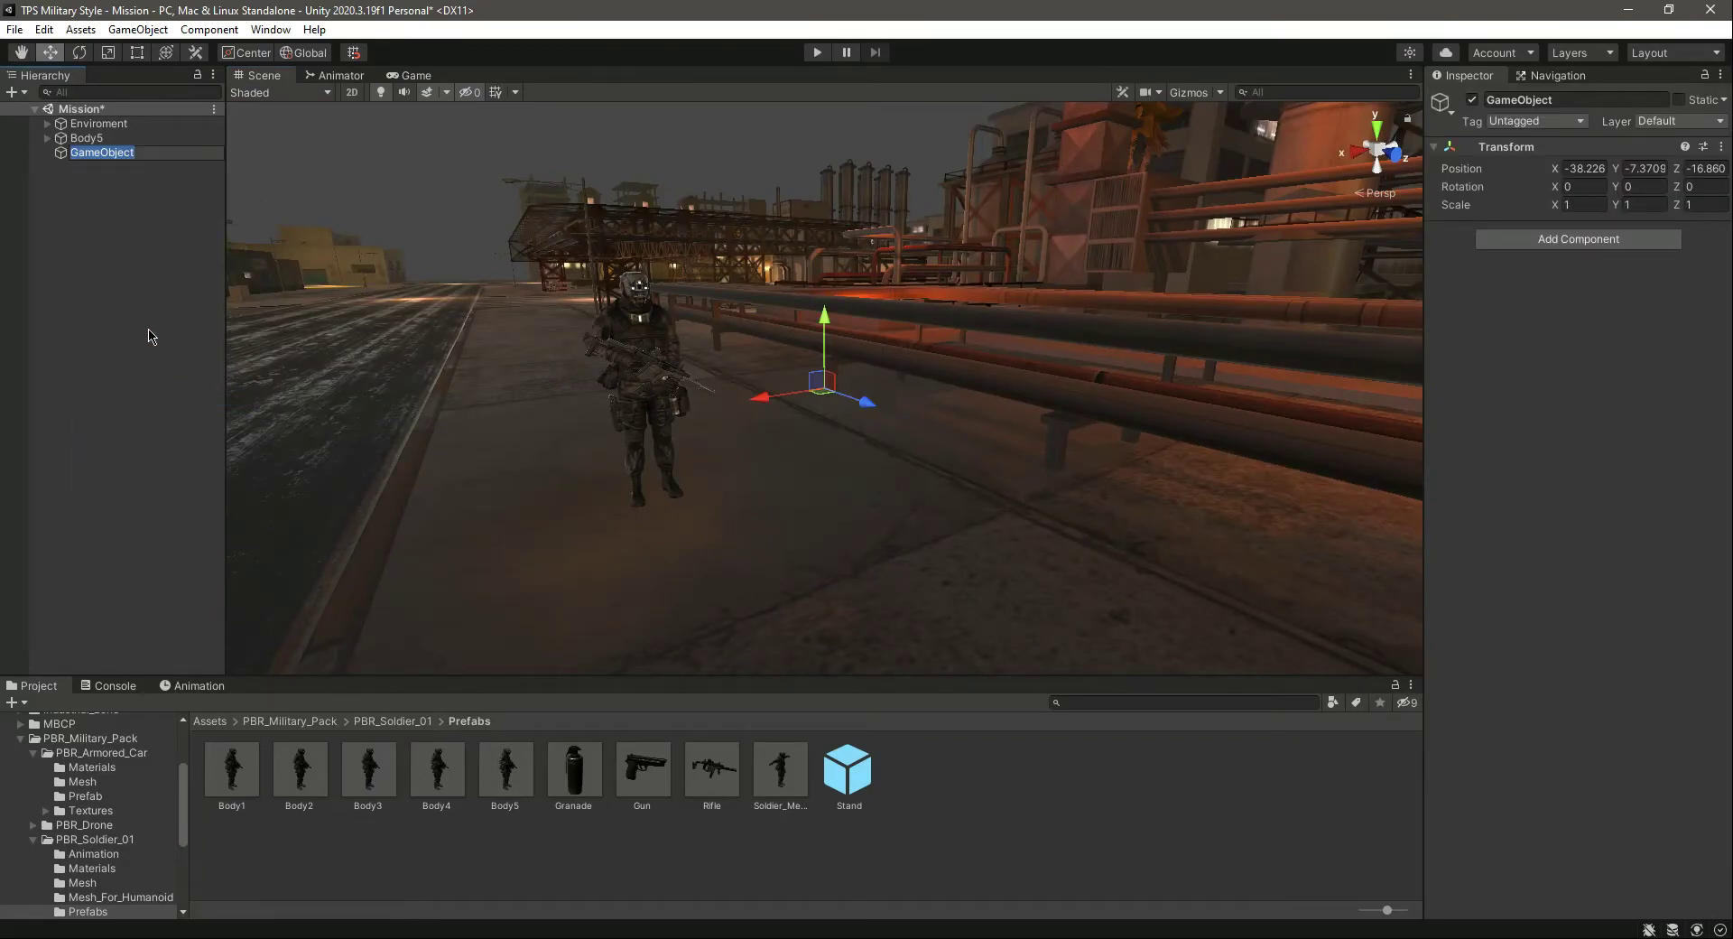
text(Player)
key(Return)
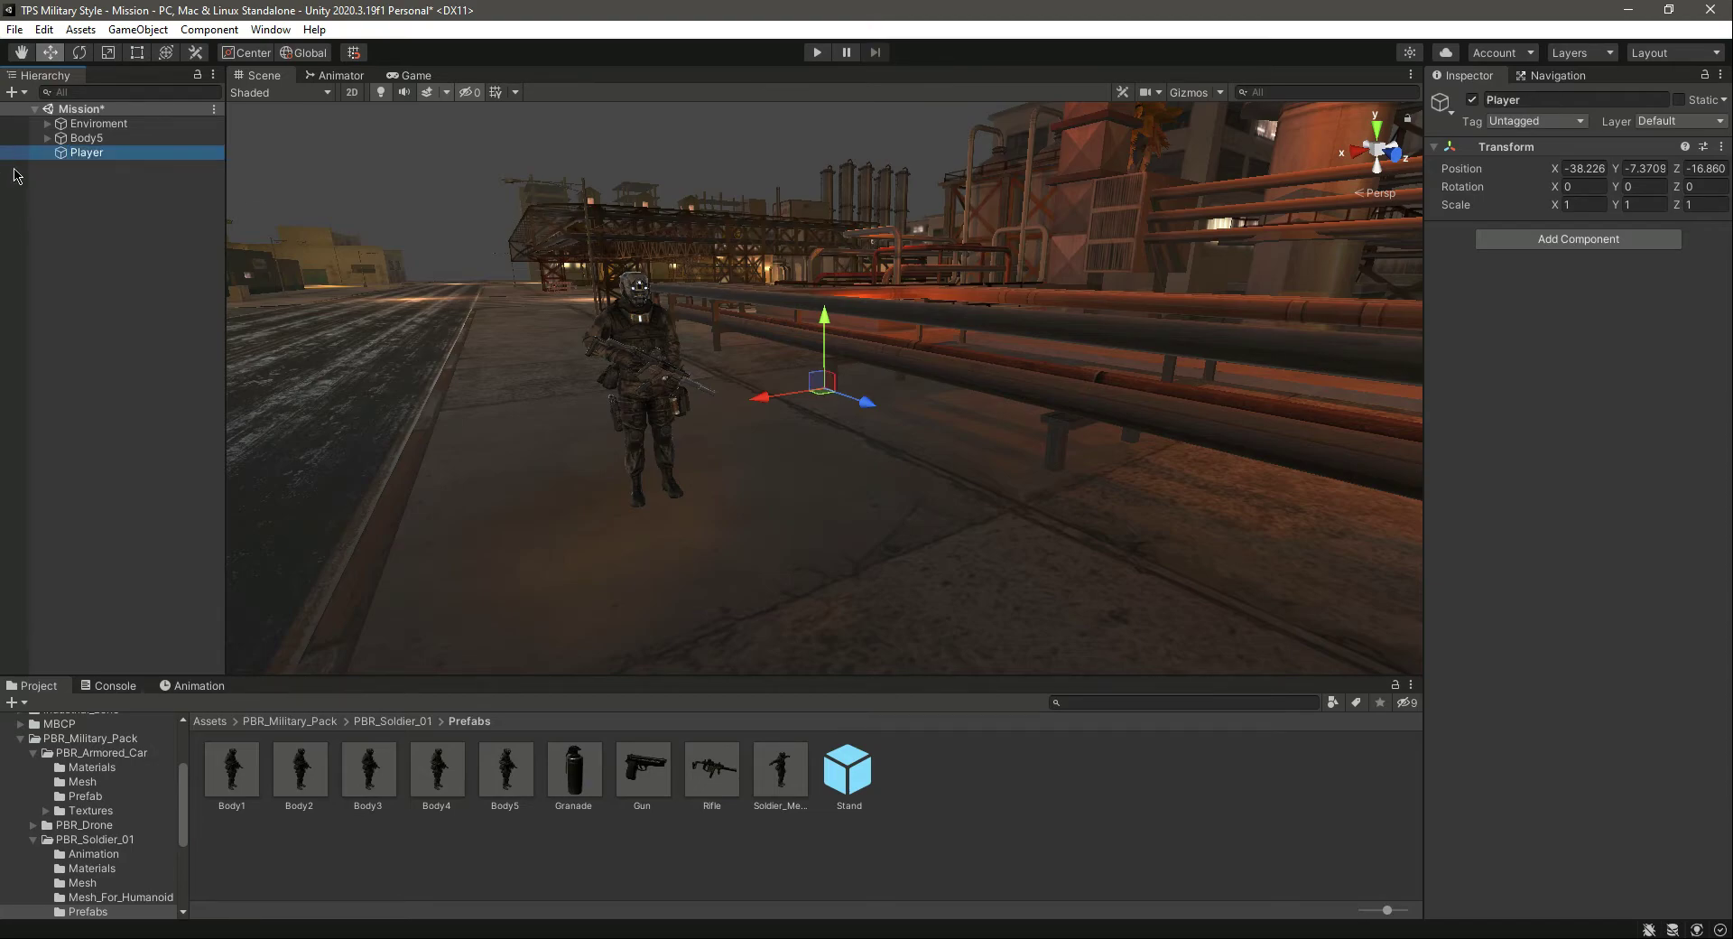
- Try to move the empty Player object to the soldier on the pavement, and delete that object
right_drag(618, 569, 854, 583)
key(a)
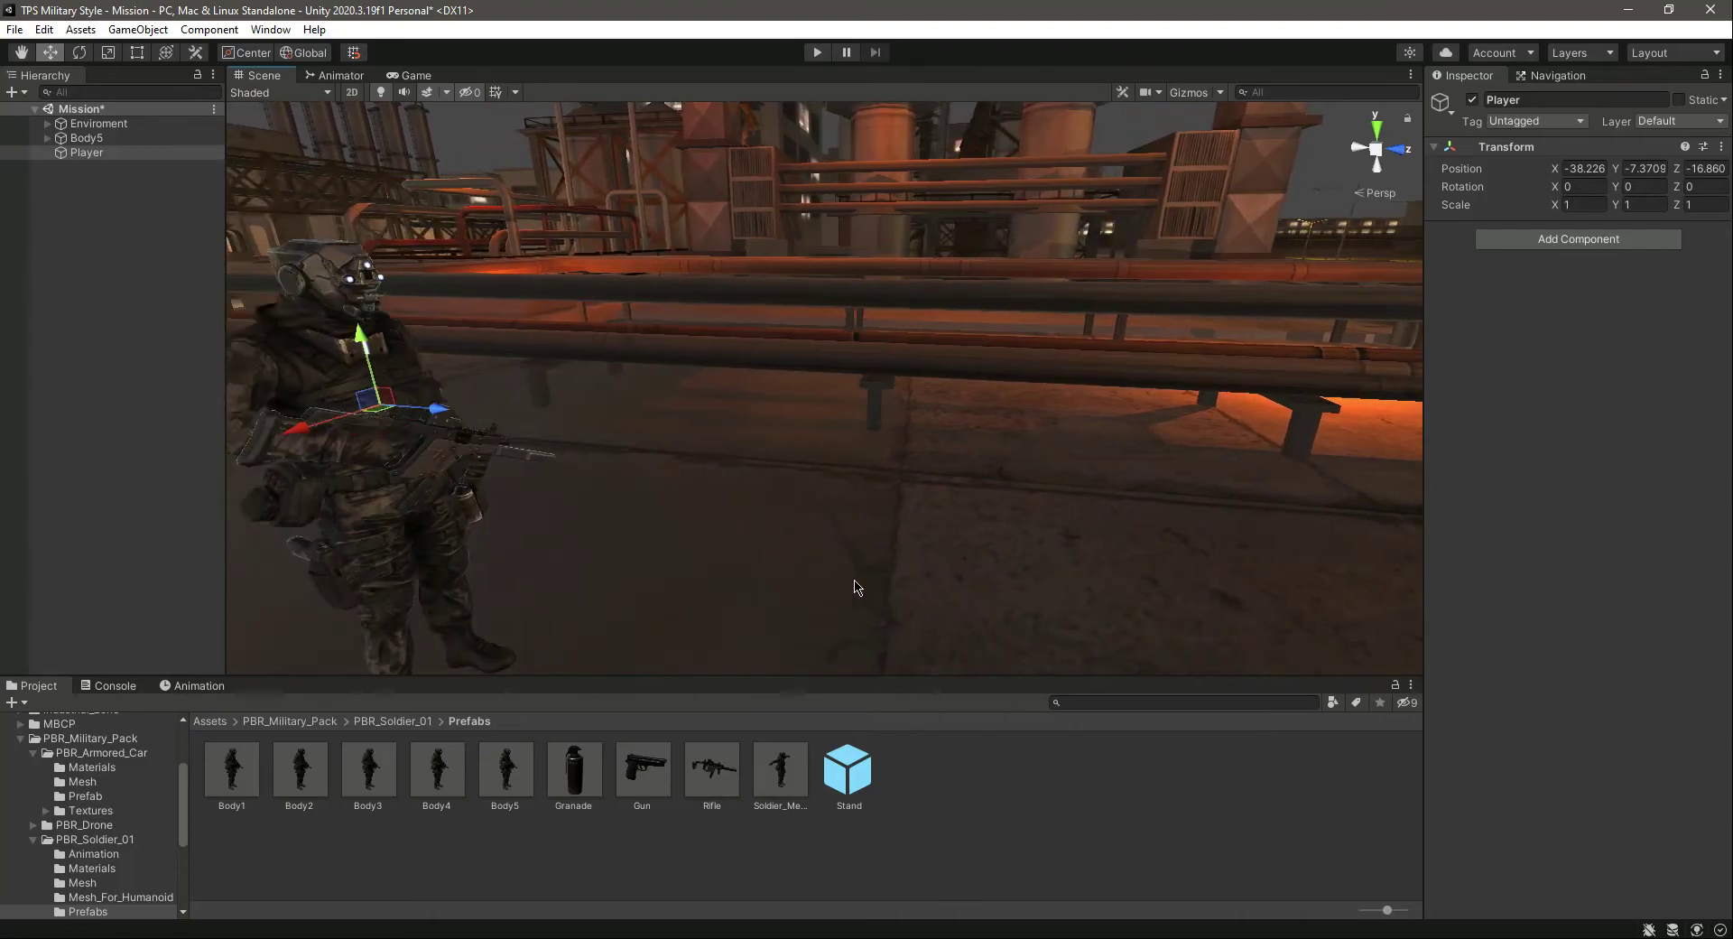
right_drag(708, 538, 722, 621)
click(78, 348)
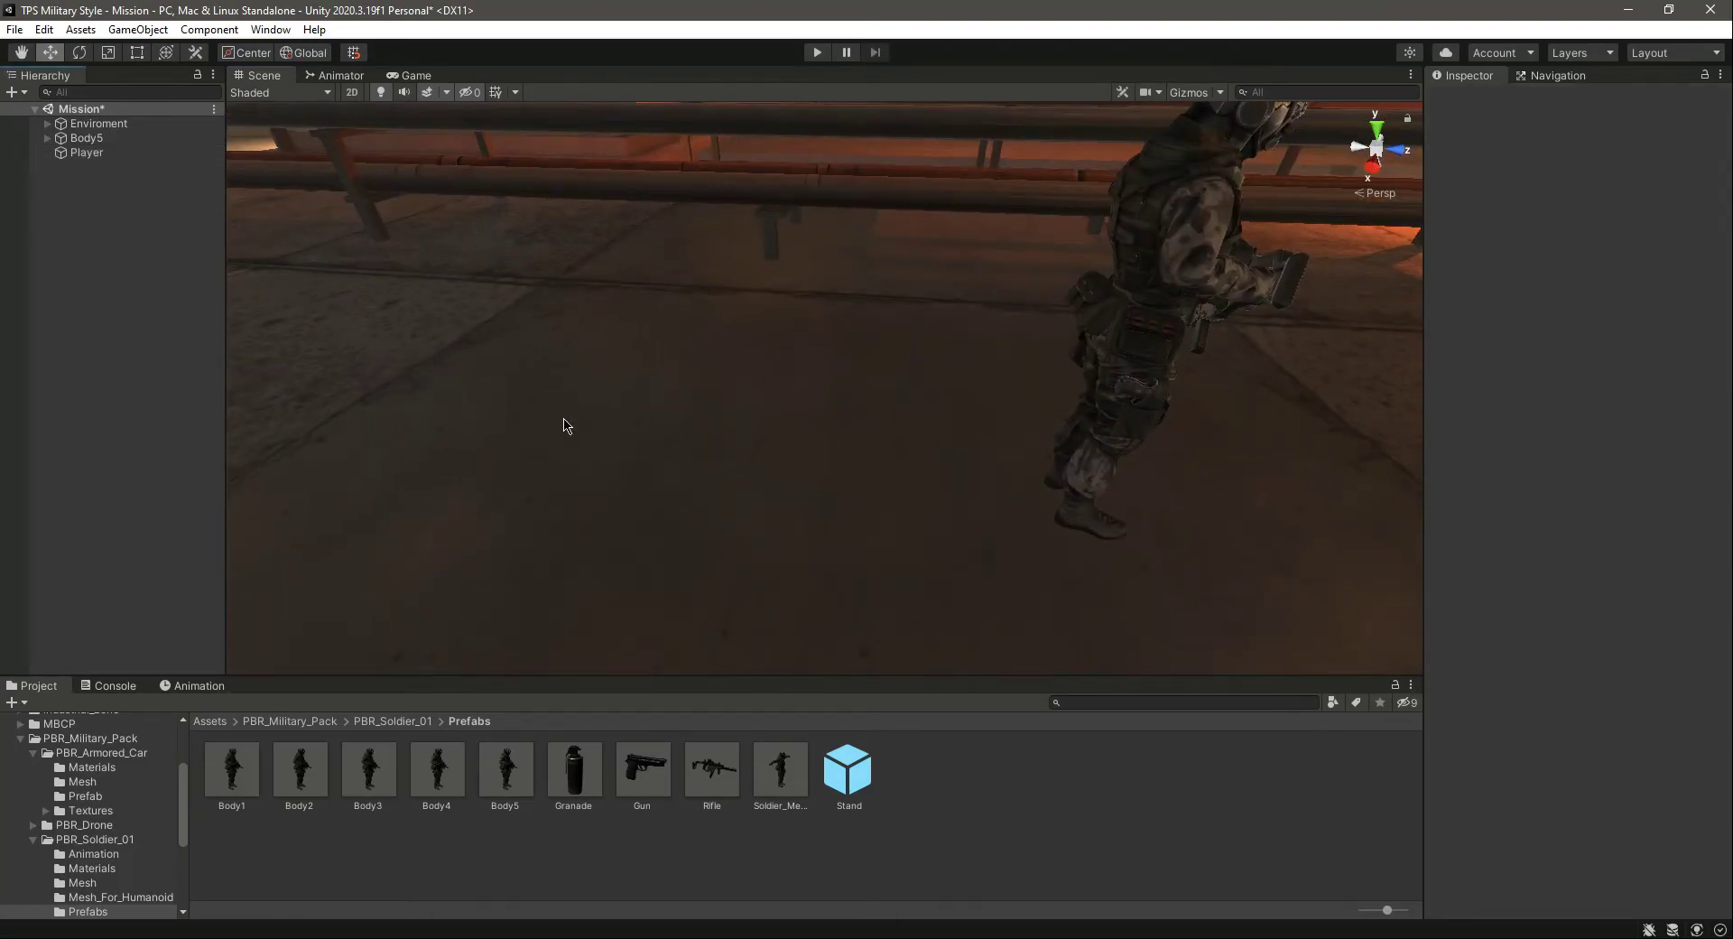
key(Down)
click(631, 439)
scroll(861, 437, down, 8)
right_drag(862, 437, 3, 215)
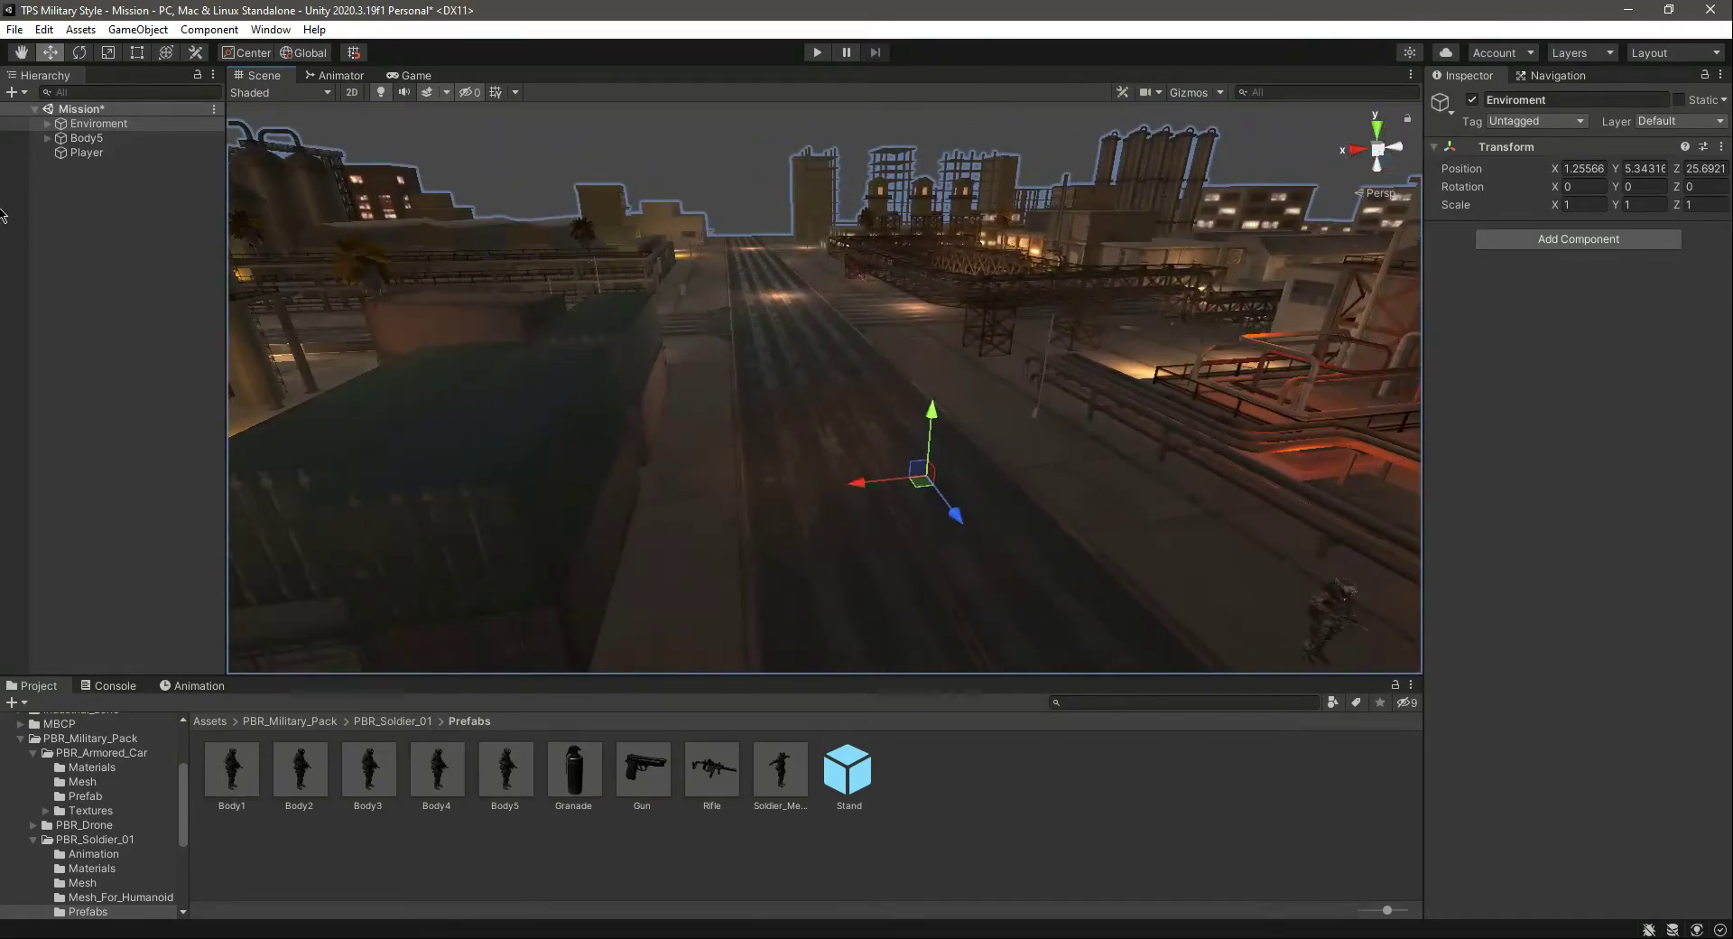
click(90, 153)
key(f)
drag(820, 185, 962, 397)
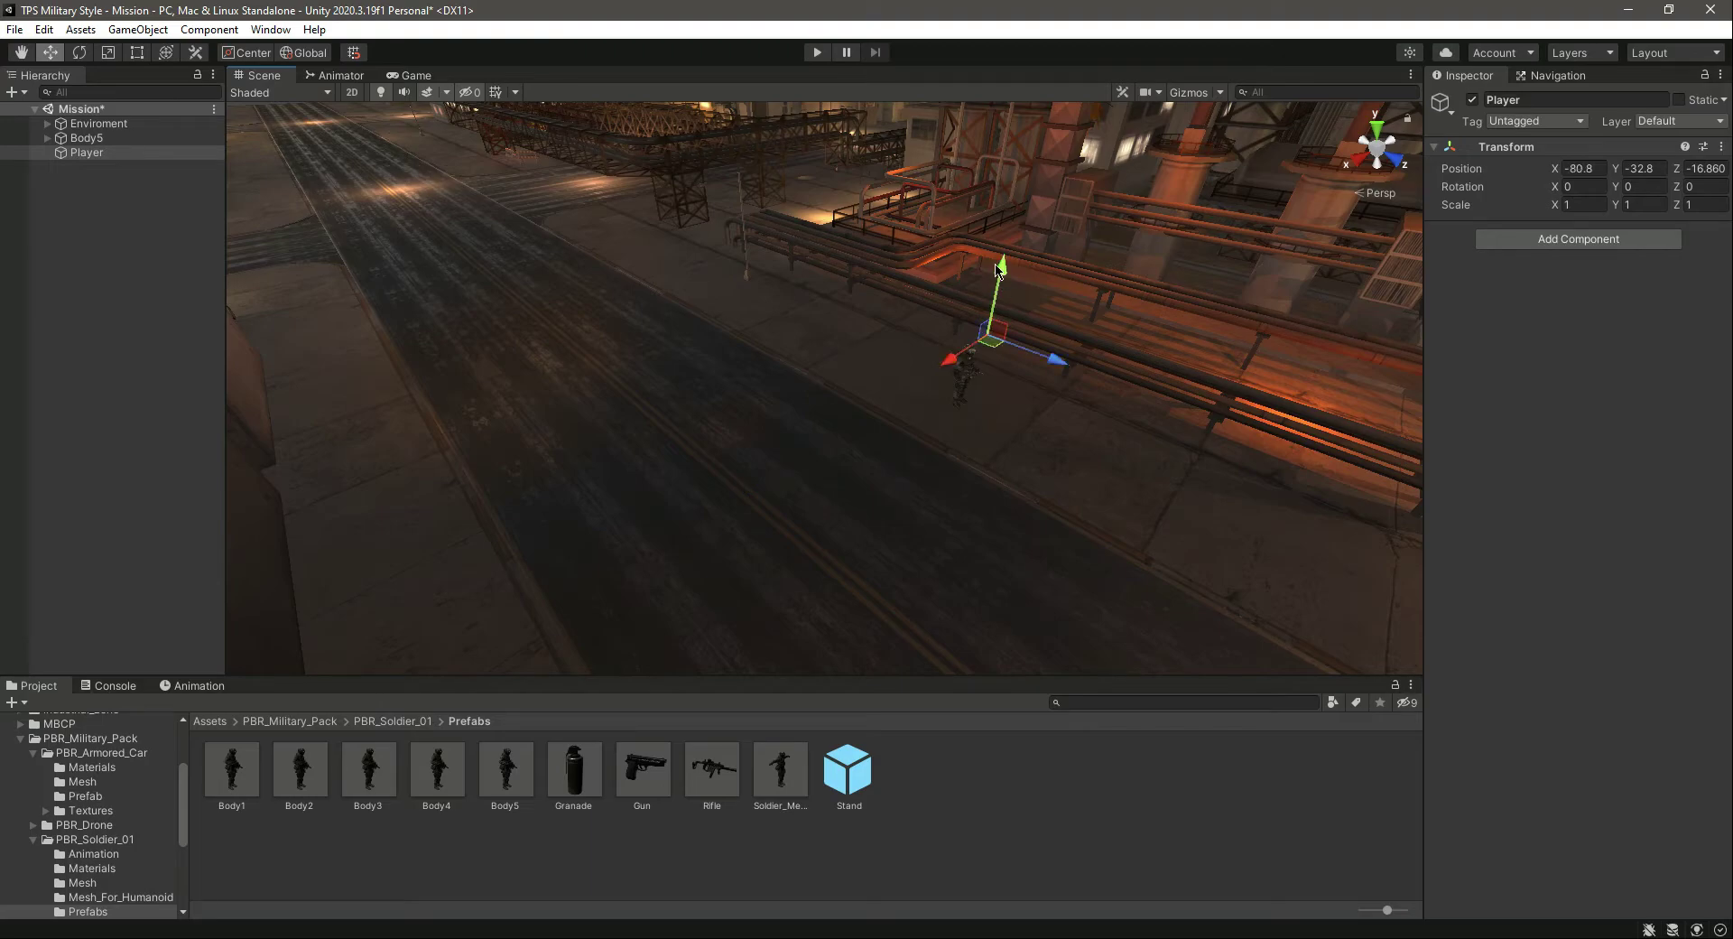
drag(1008, 263, 1005, 379)
right_drag(874, 451, 806, 464)
key(d)
key(a)
click(106, 155)
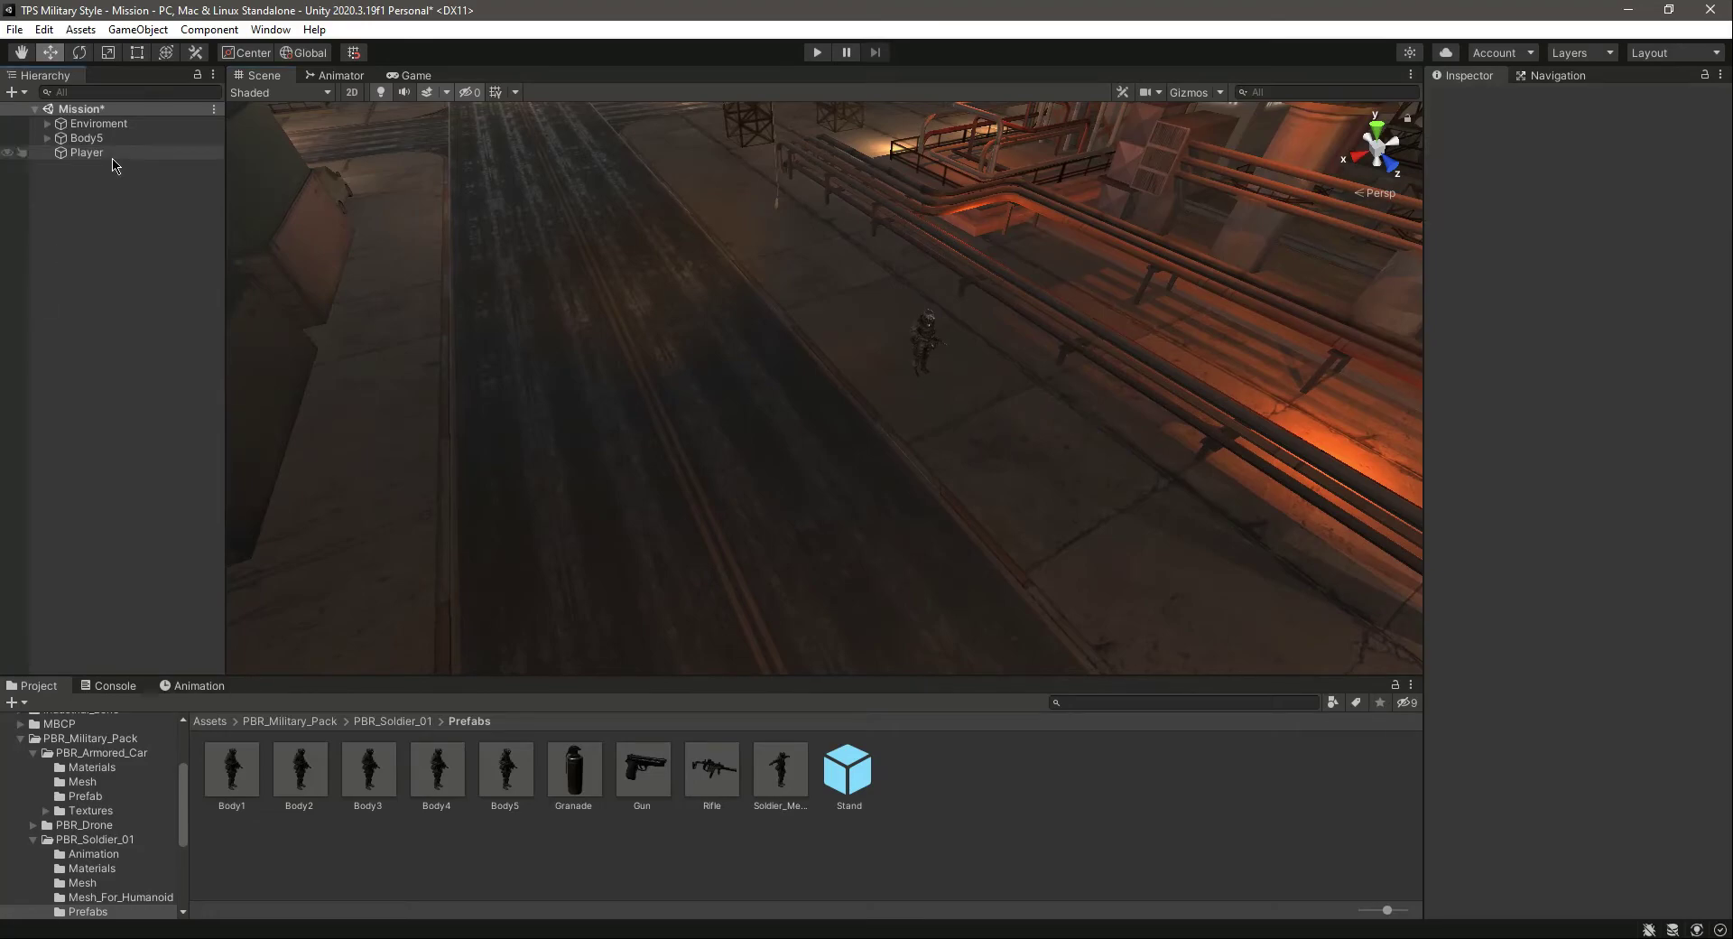
key(Delete)
- Create an empty child object named Player under the Body5 soldier
right_drag(679, 369, 874, 409)
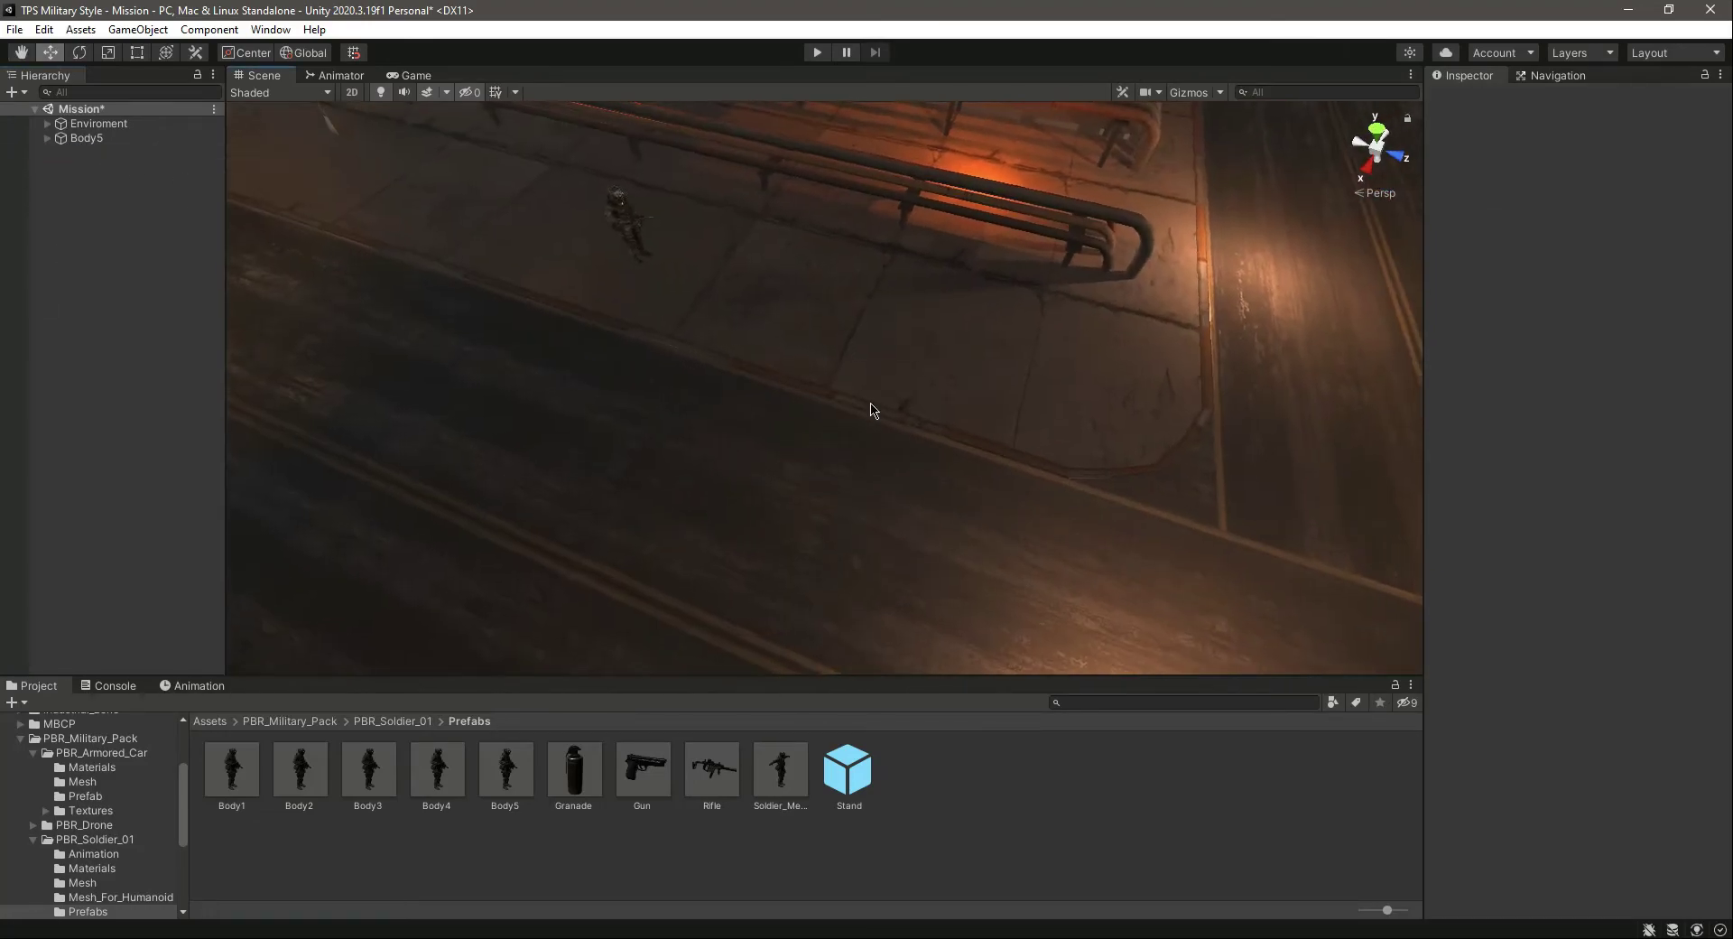
scroll(789, 357, up, 3)
right_drag(789, 357, 532, 133)
scroll(532, 131, up, 3)
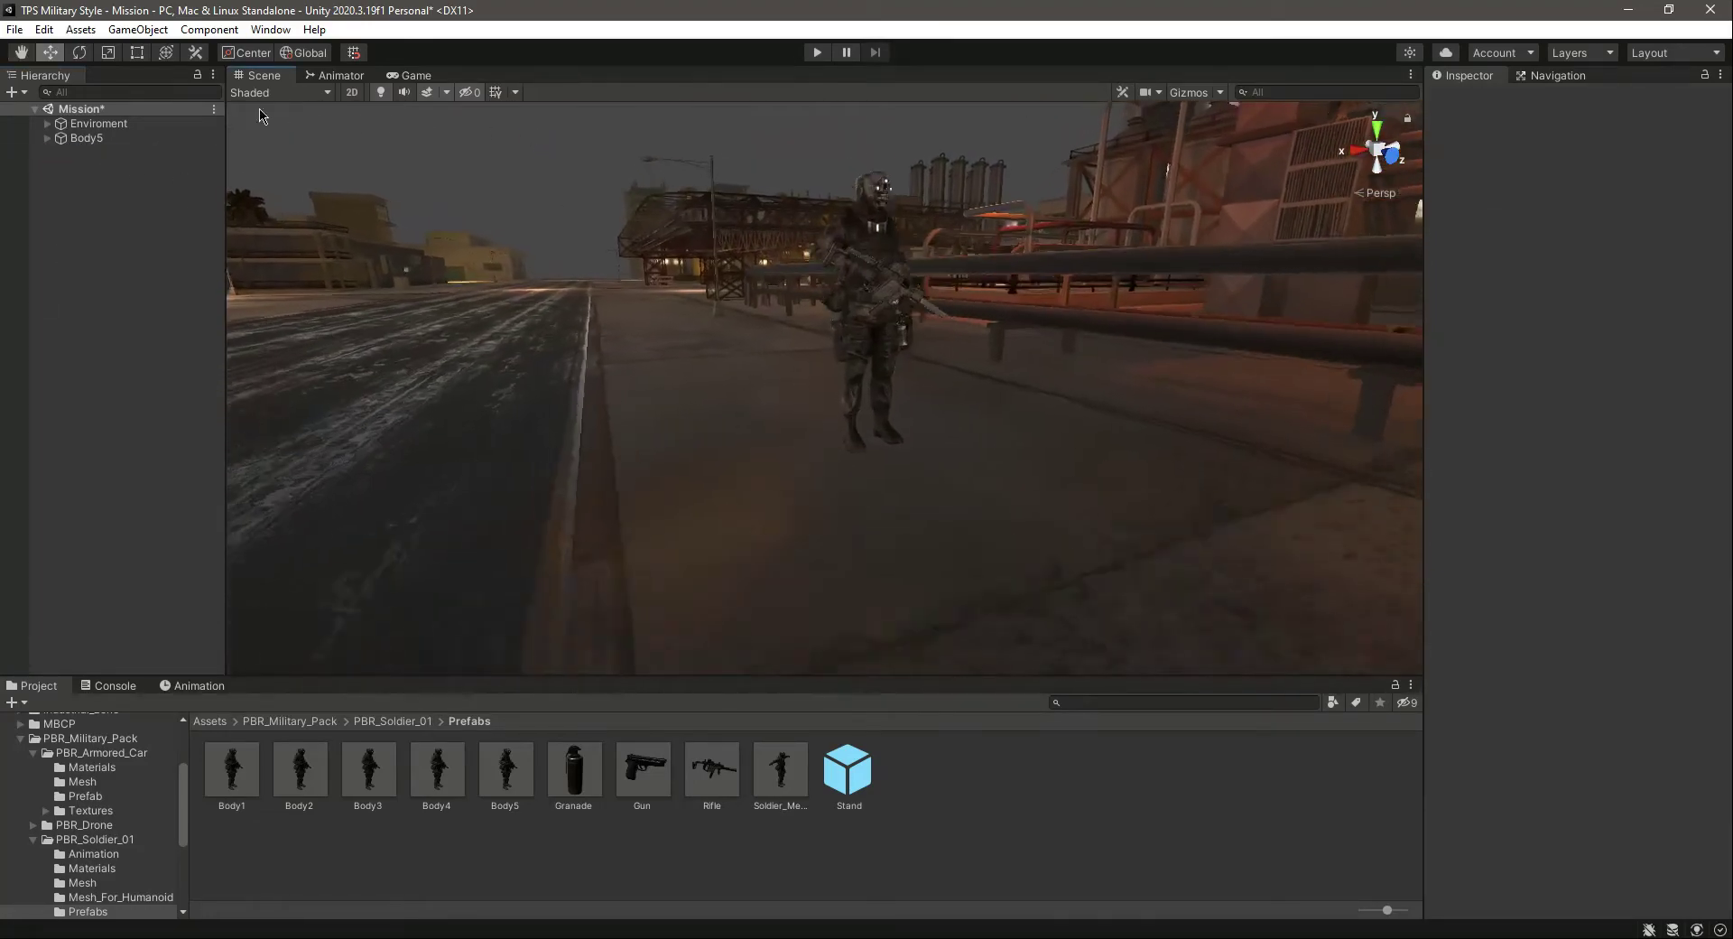
click(97, 143)
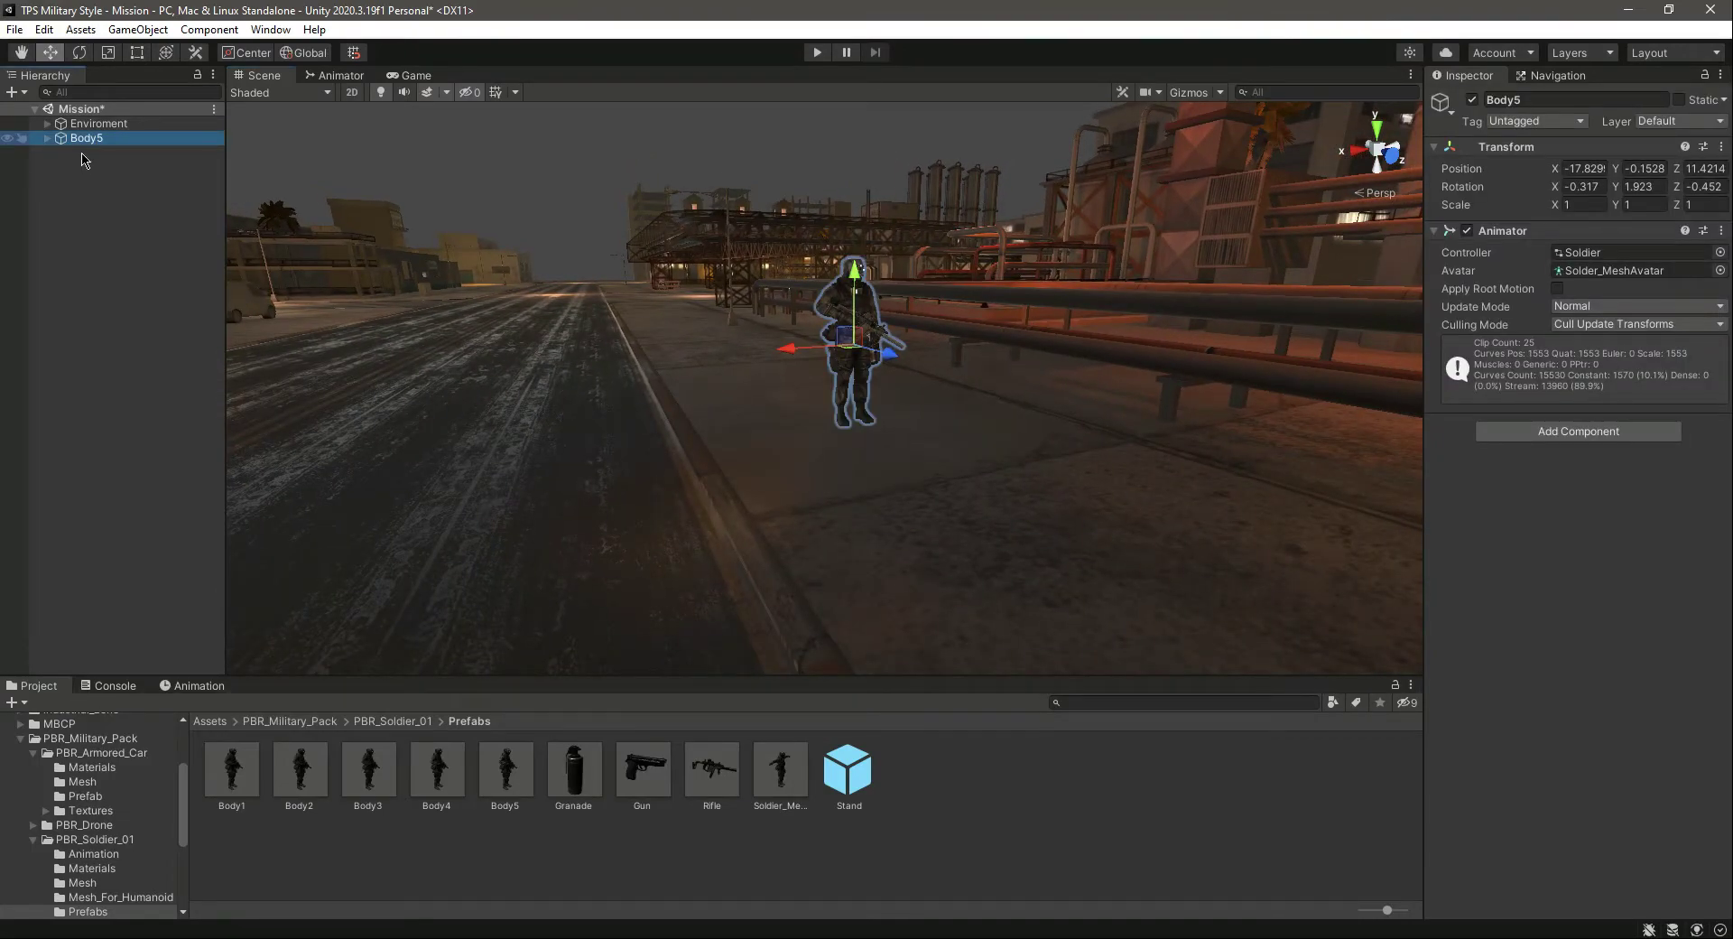
right_click(79, 139)
click(179, 359)
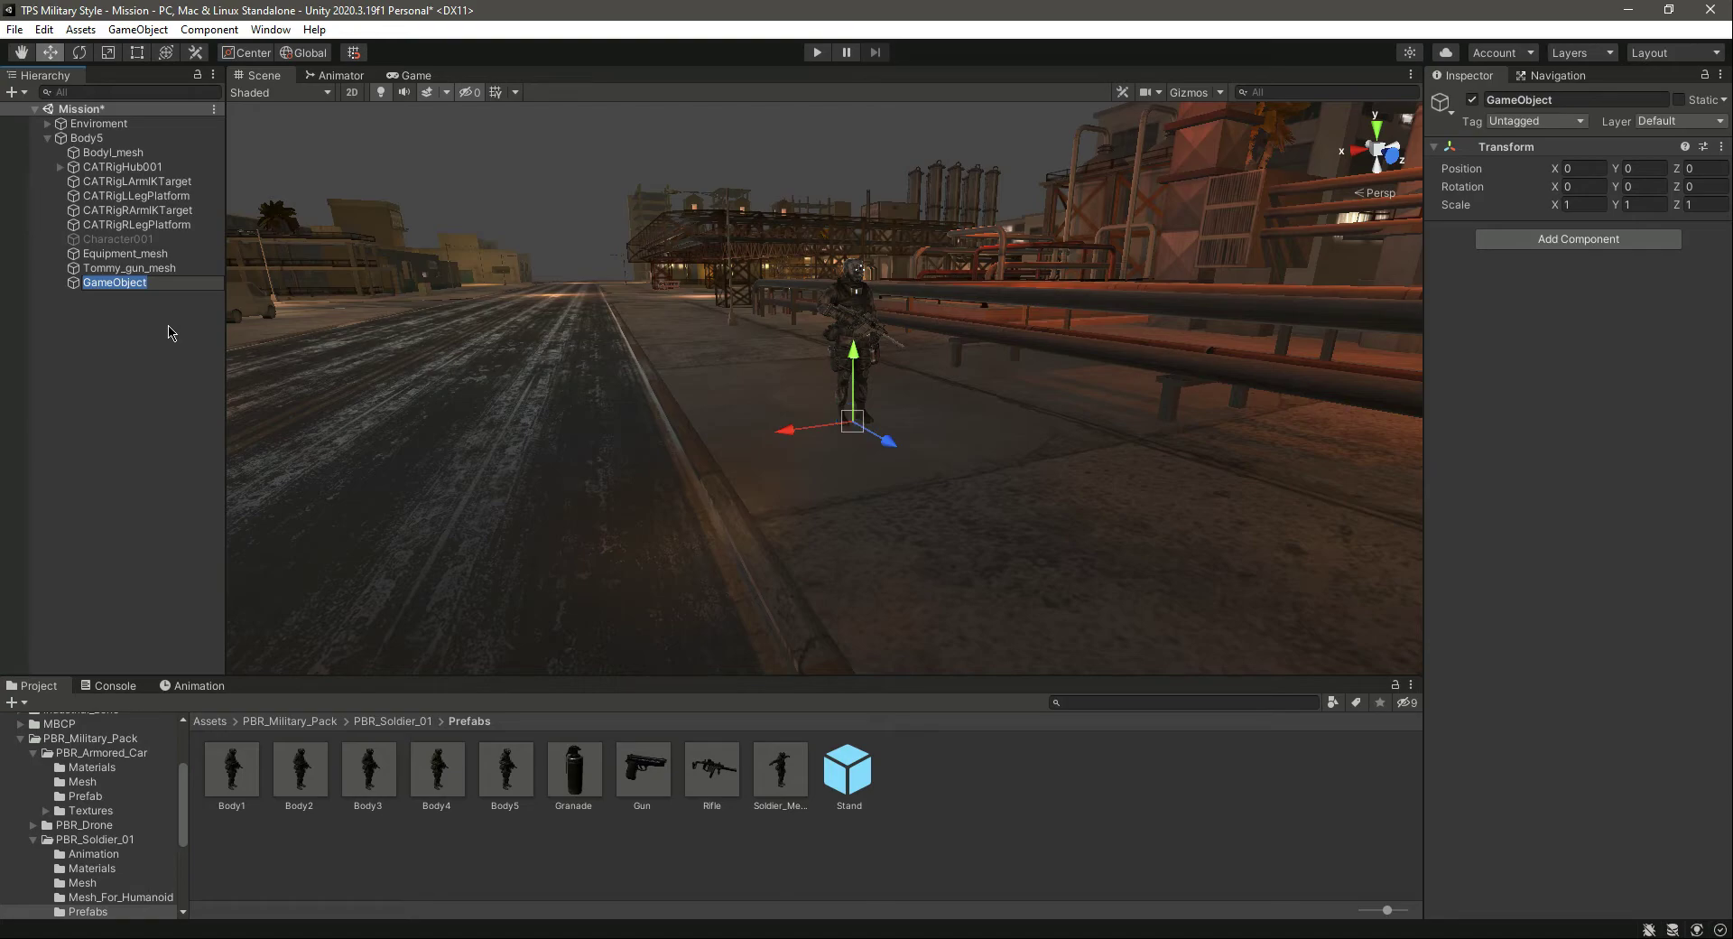
text(Player)
key(Return)
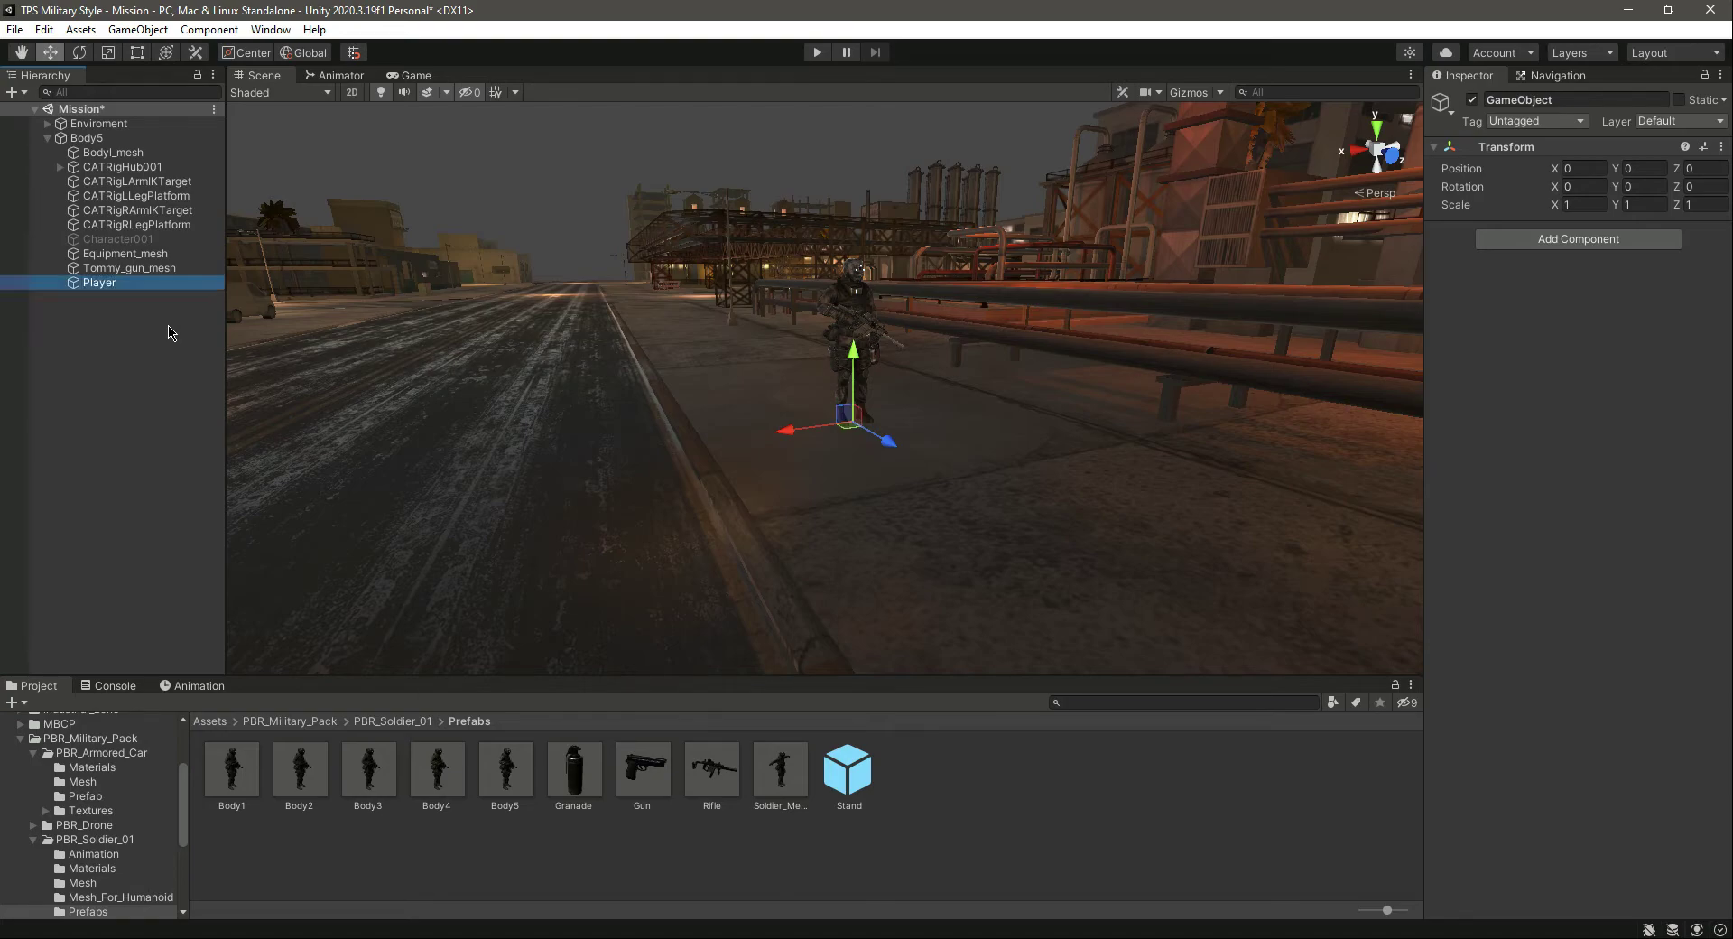
- Move the Player object out of Body5 to the scene root and collapse Body5
click(88, 139)
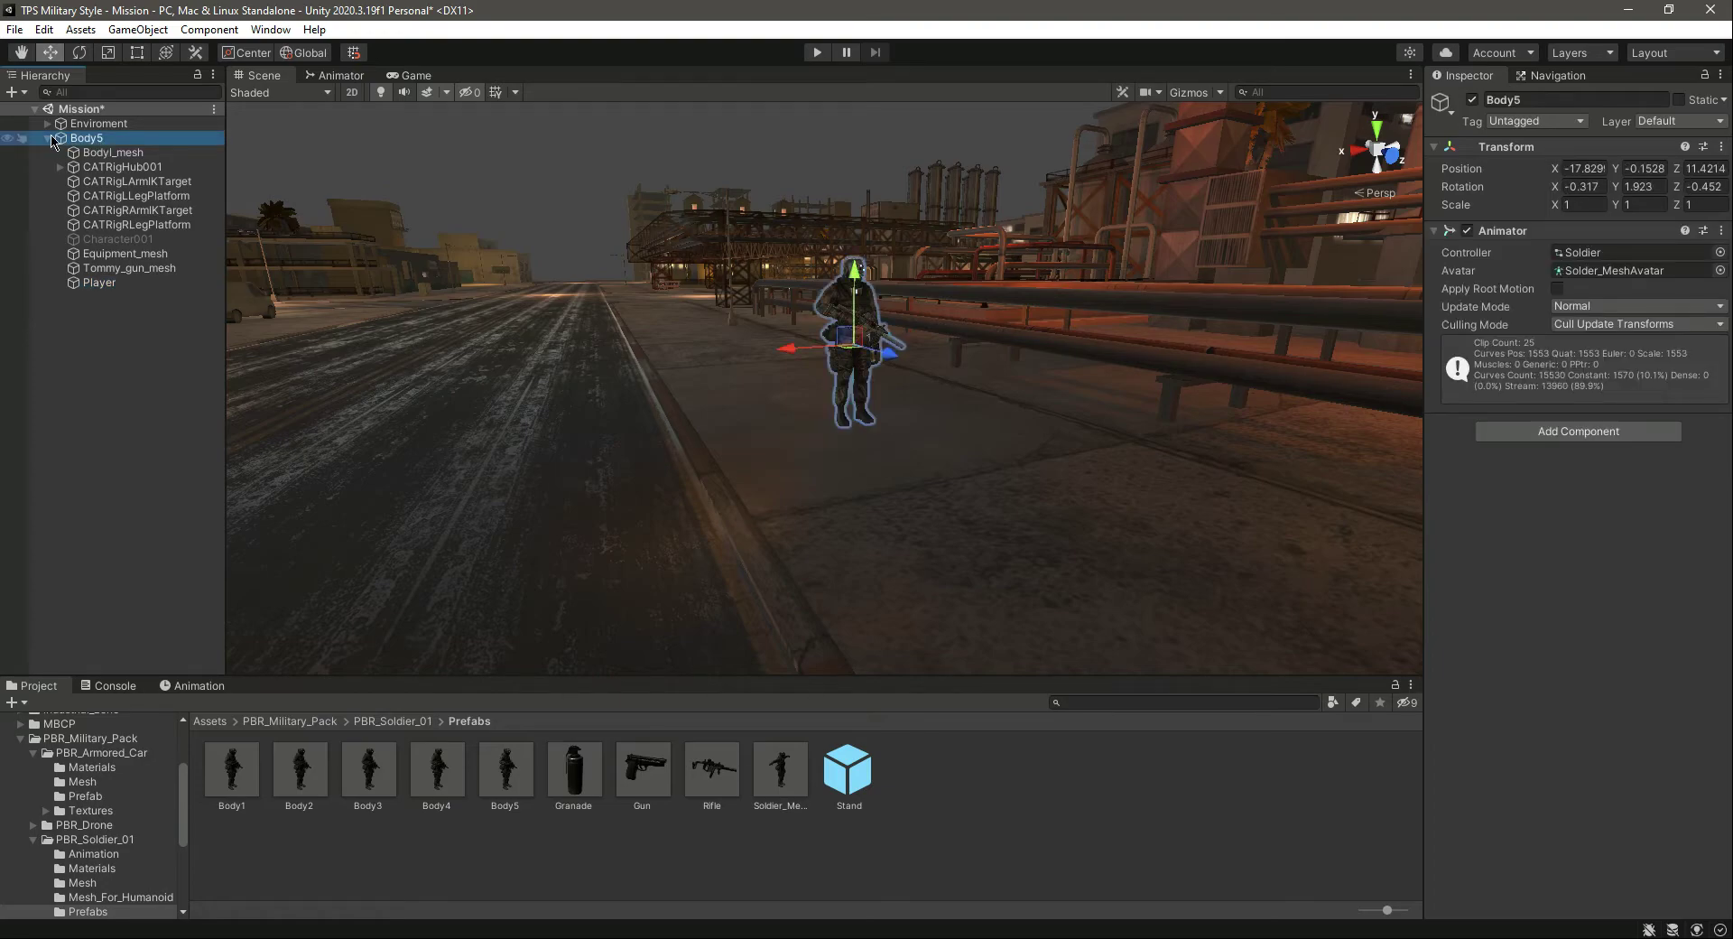
drag(88, 282, 140, 401)
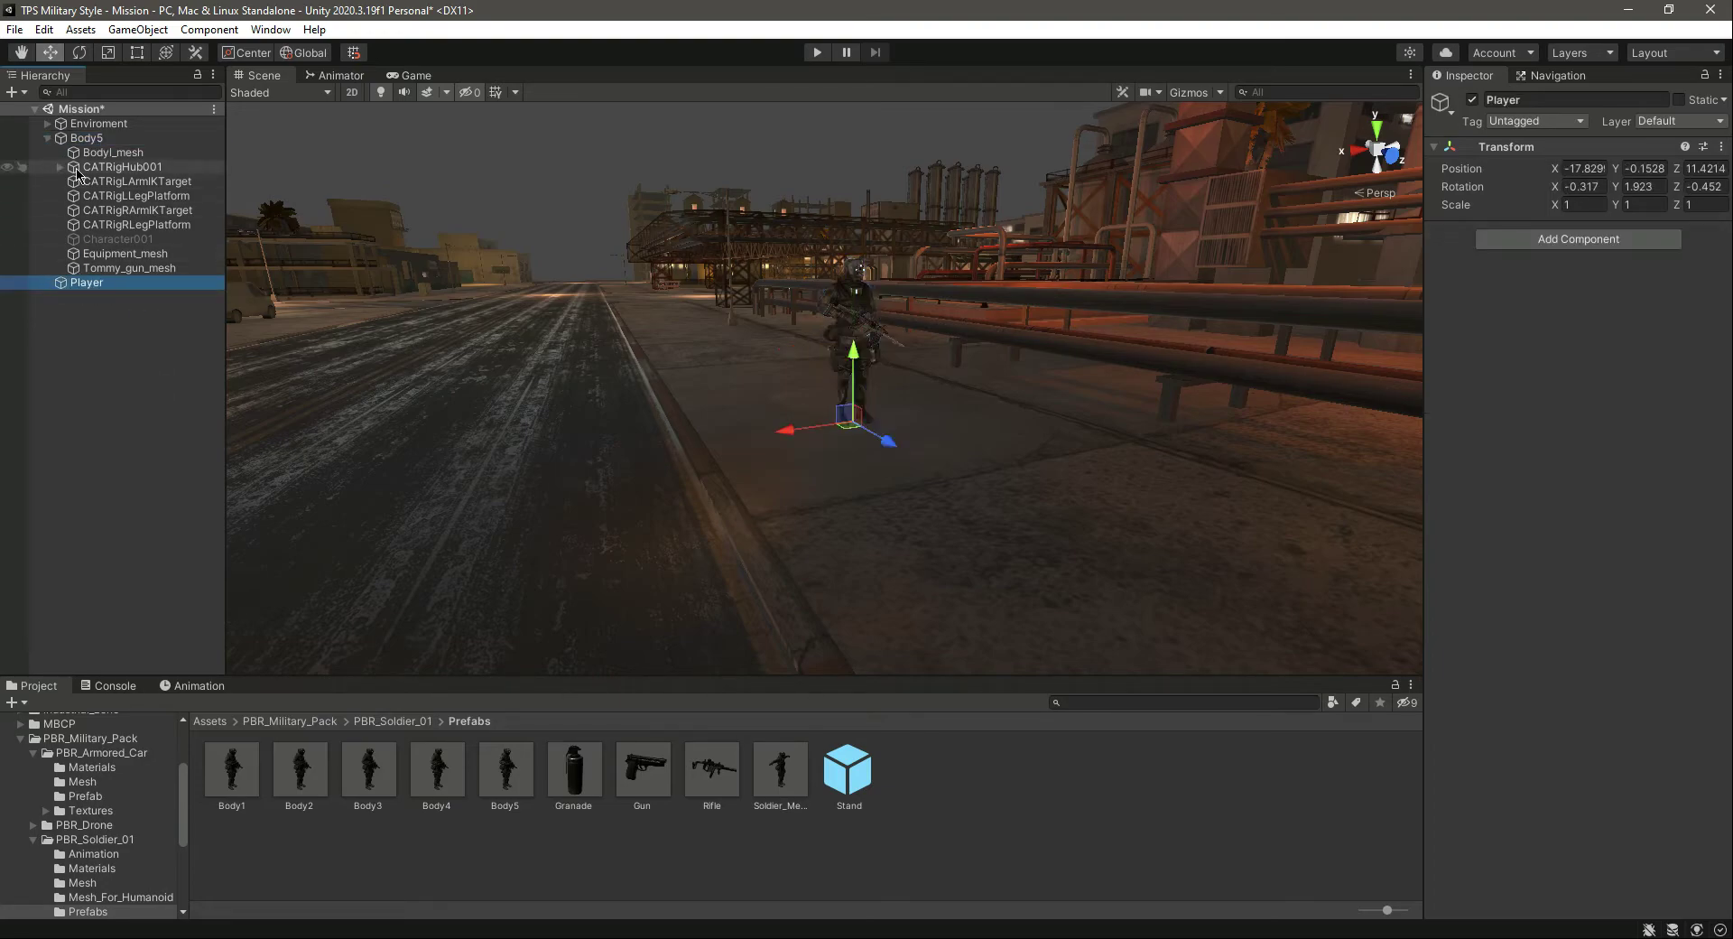
click(88, 138)
click(47, 139)
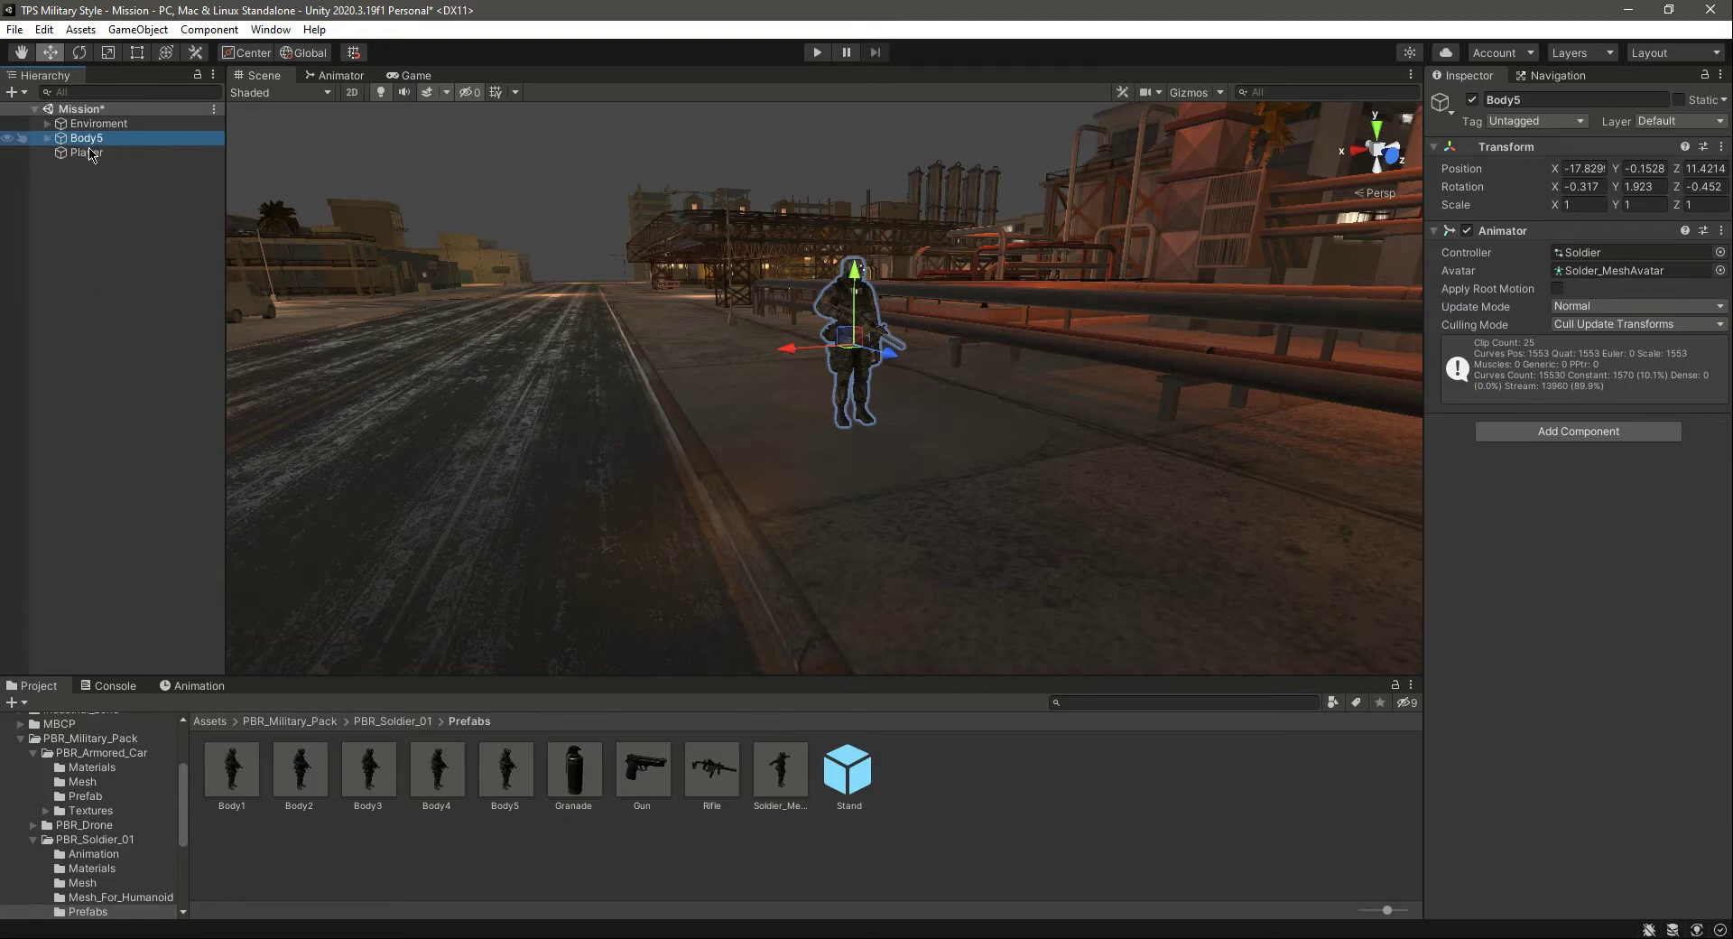
- Raise the Player object to the middle of the soldier's body, at about Y 1.11
click(86, 153)
drag(863, 300, 889, 257)
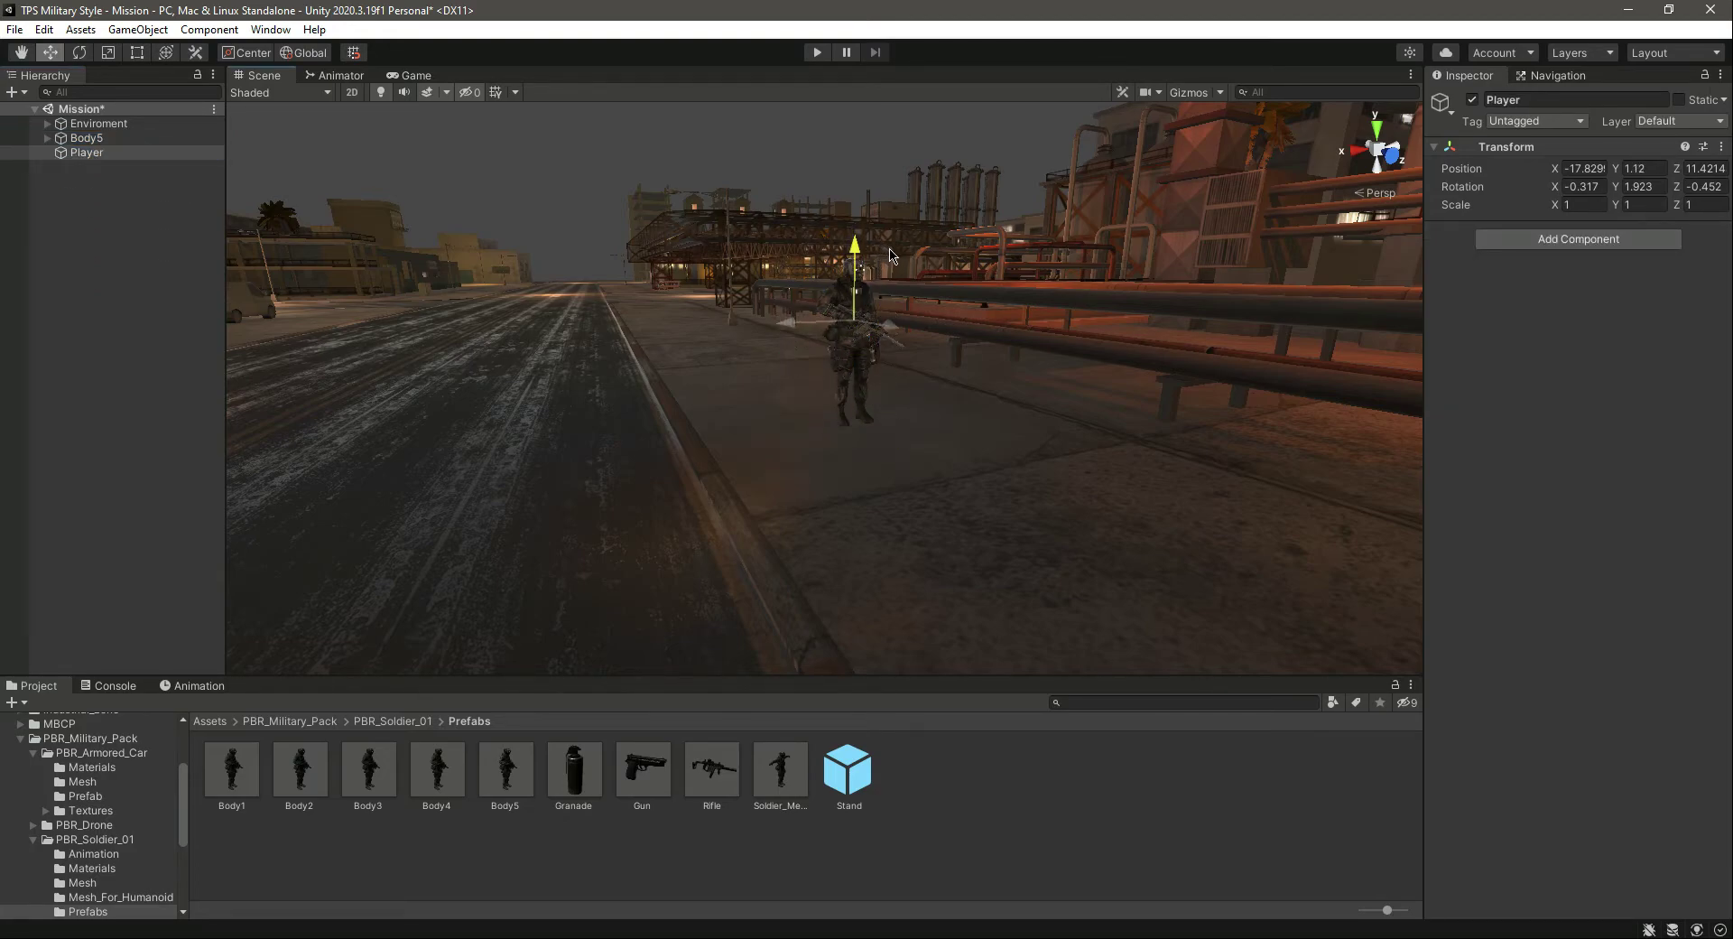
click(87, 138)
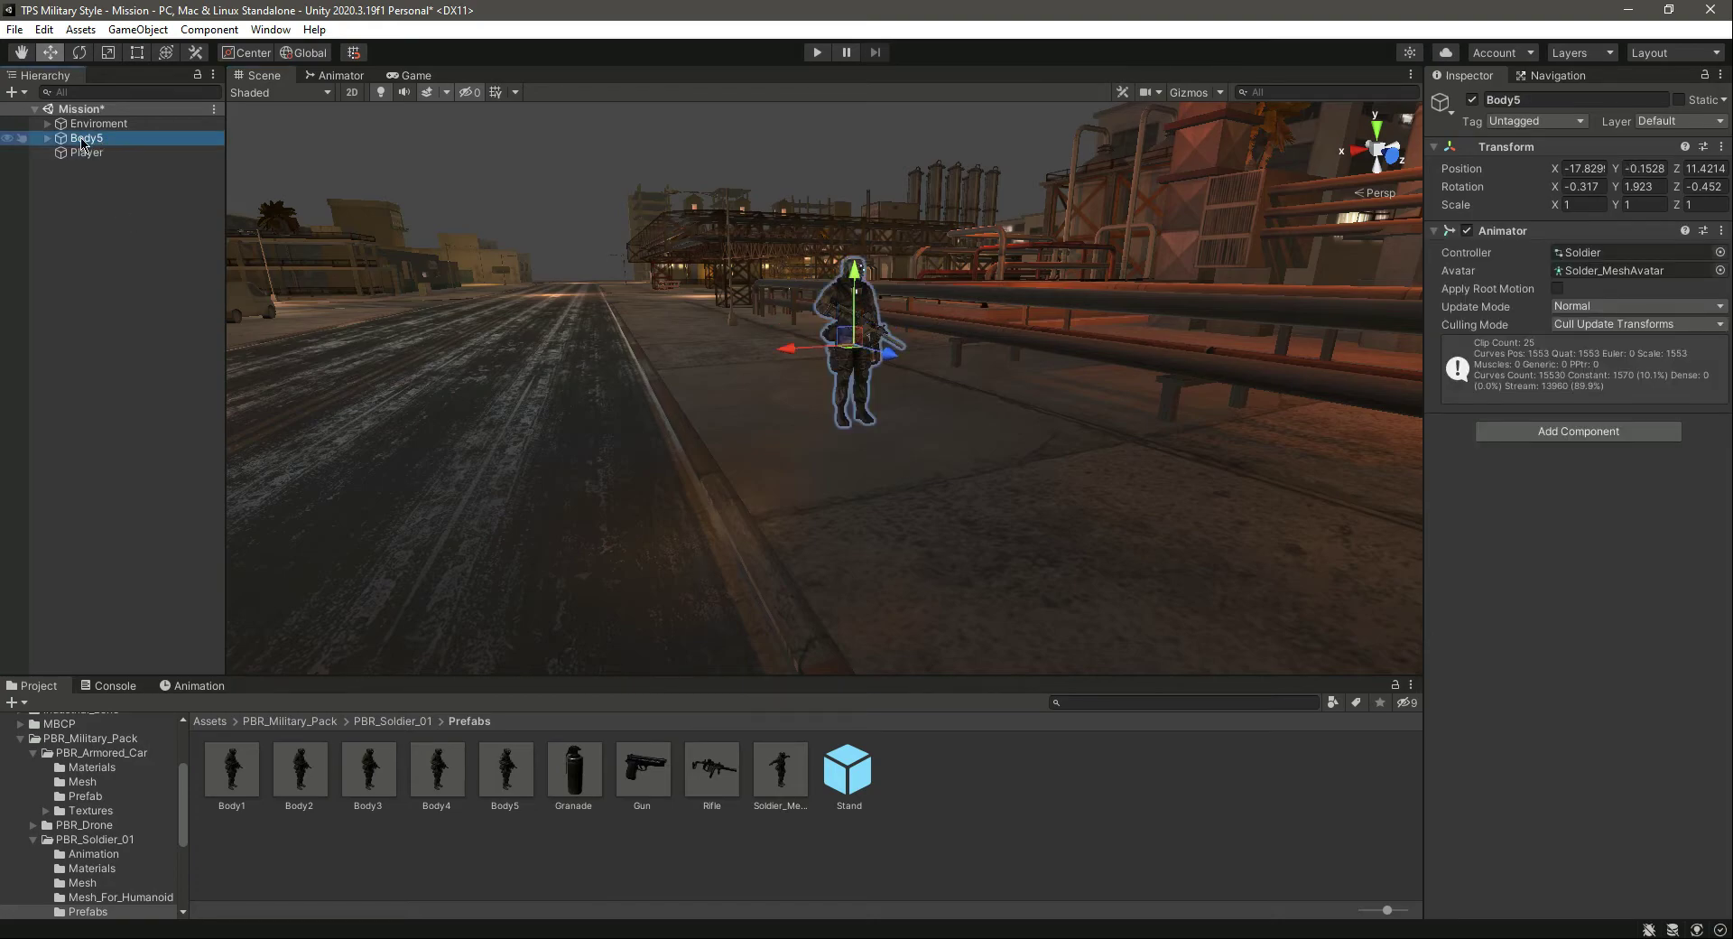
click(85, 152)
- Make Body5 a child of the Player object, collapse Player and clear the selection
click(85, 139)
drag(87, 141, 88, 152)
click(87, 138)
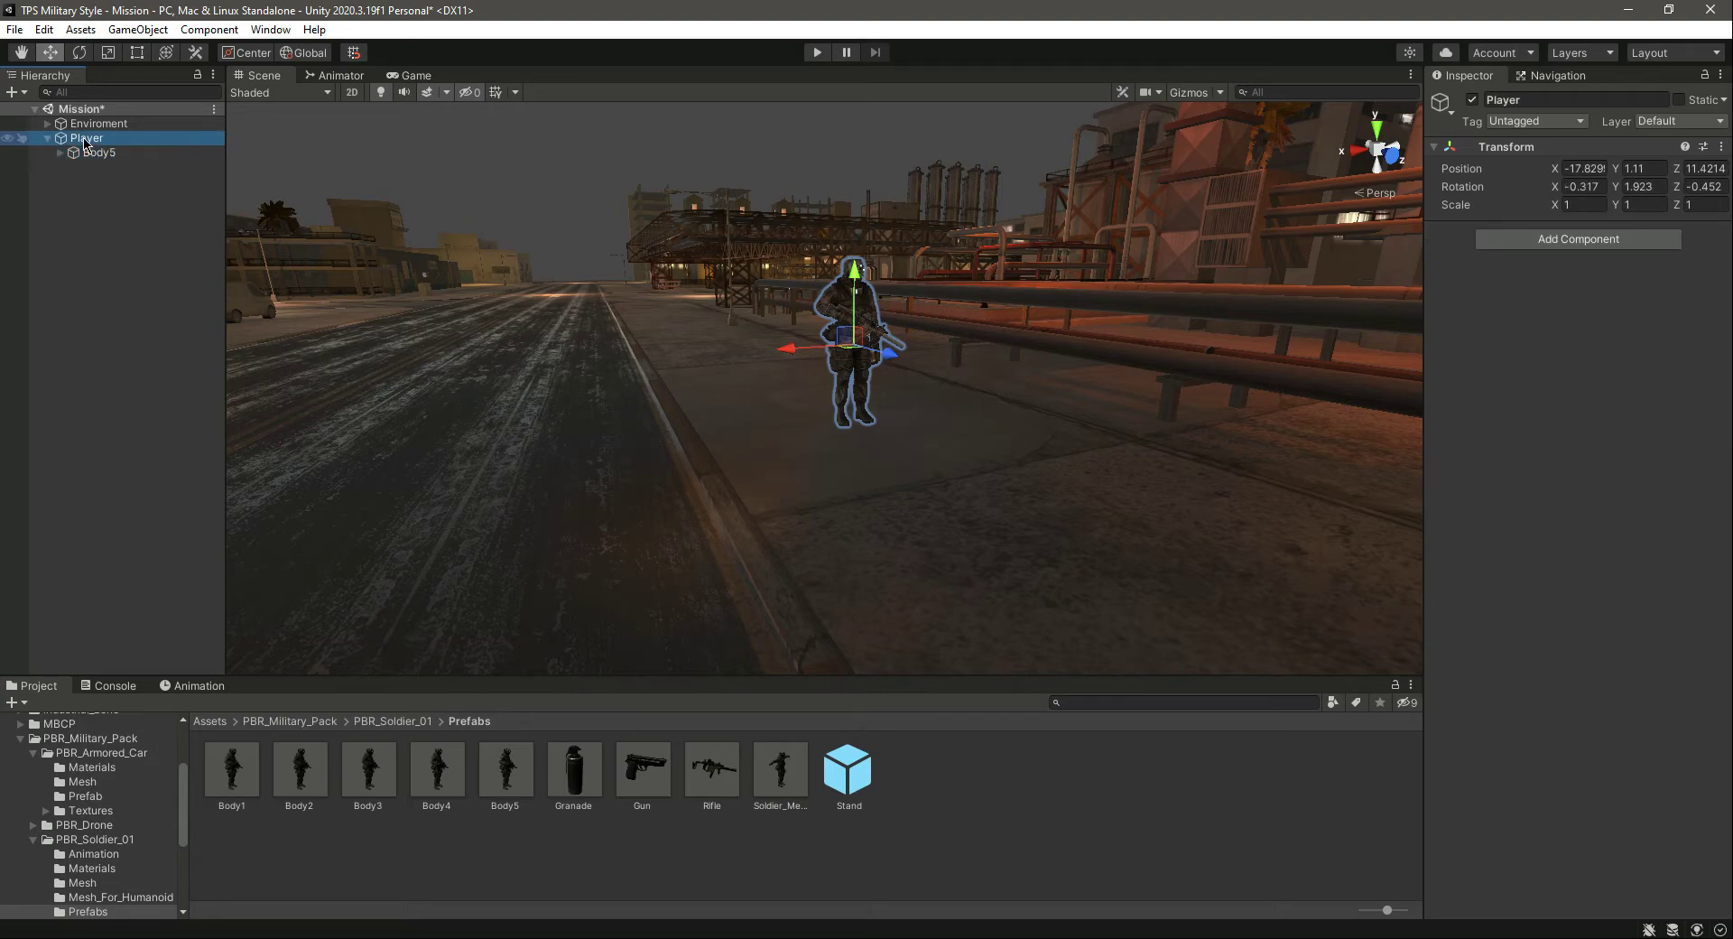
click(48, 140)
click(116, 224)
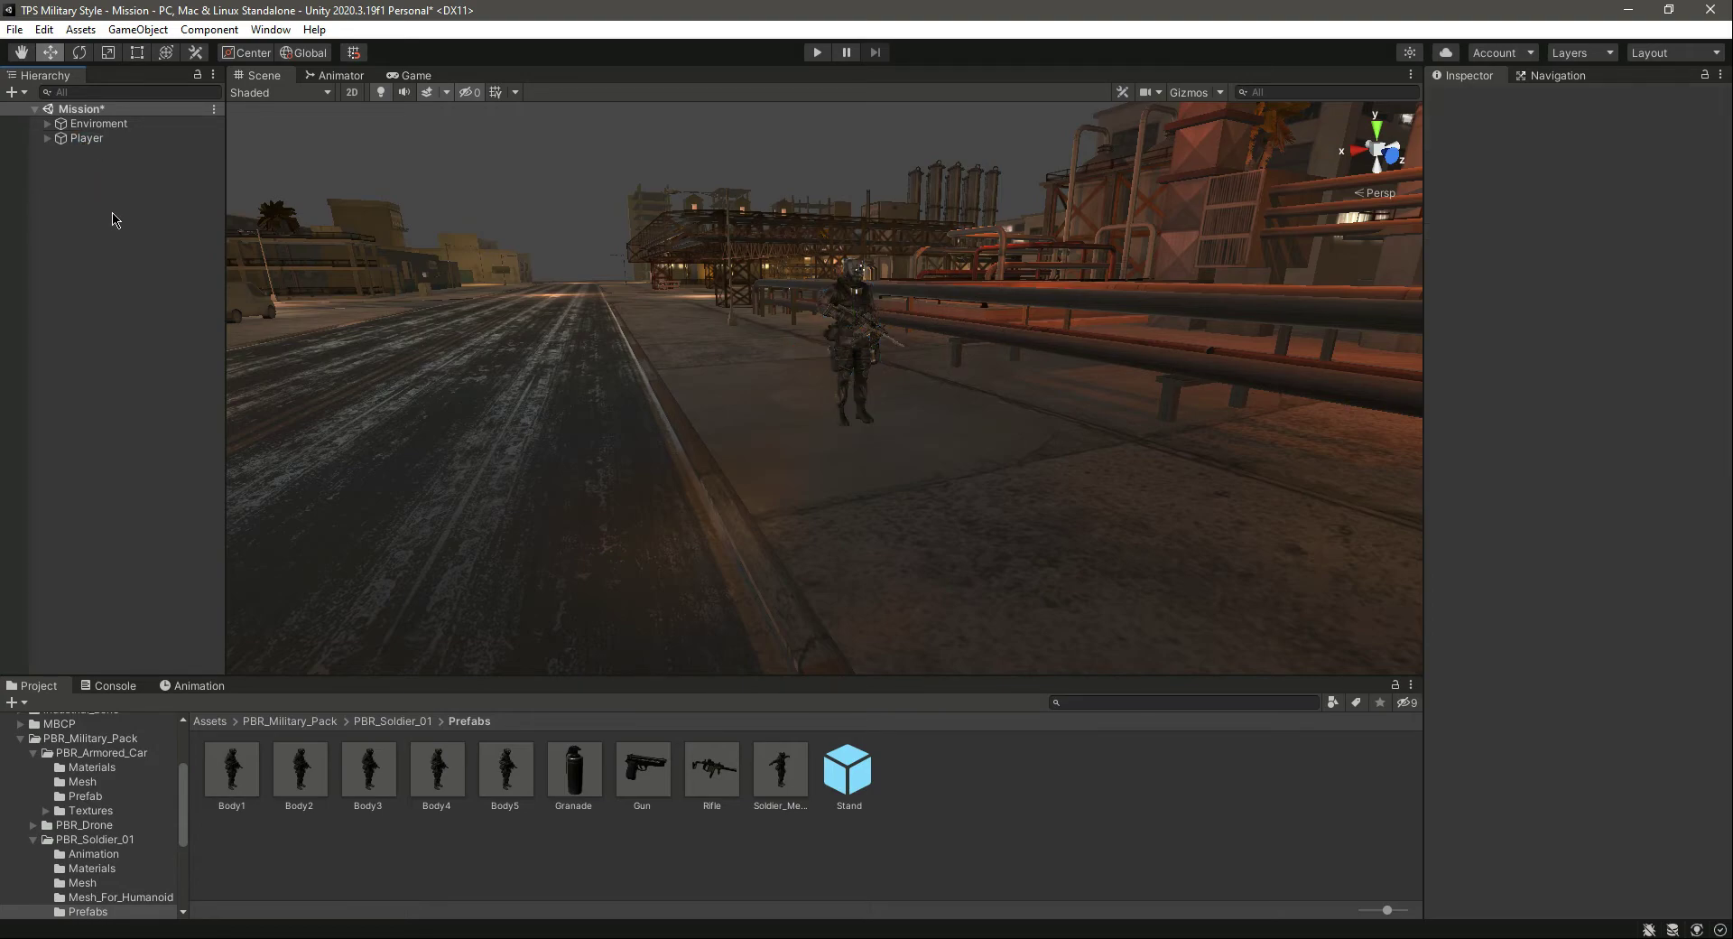
- Move the Player with its soldier forward along the pavement to about Z 14
click(86, 139)
key(f)
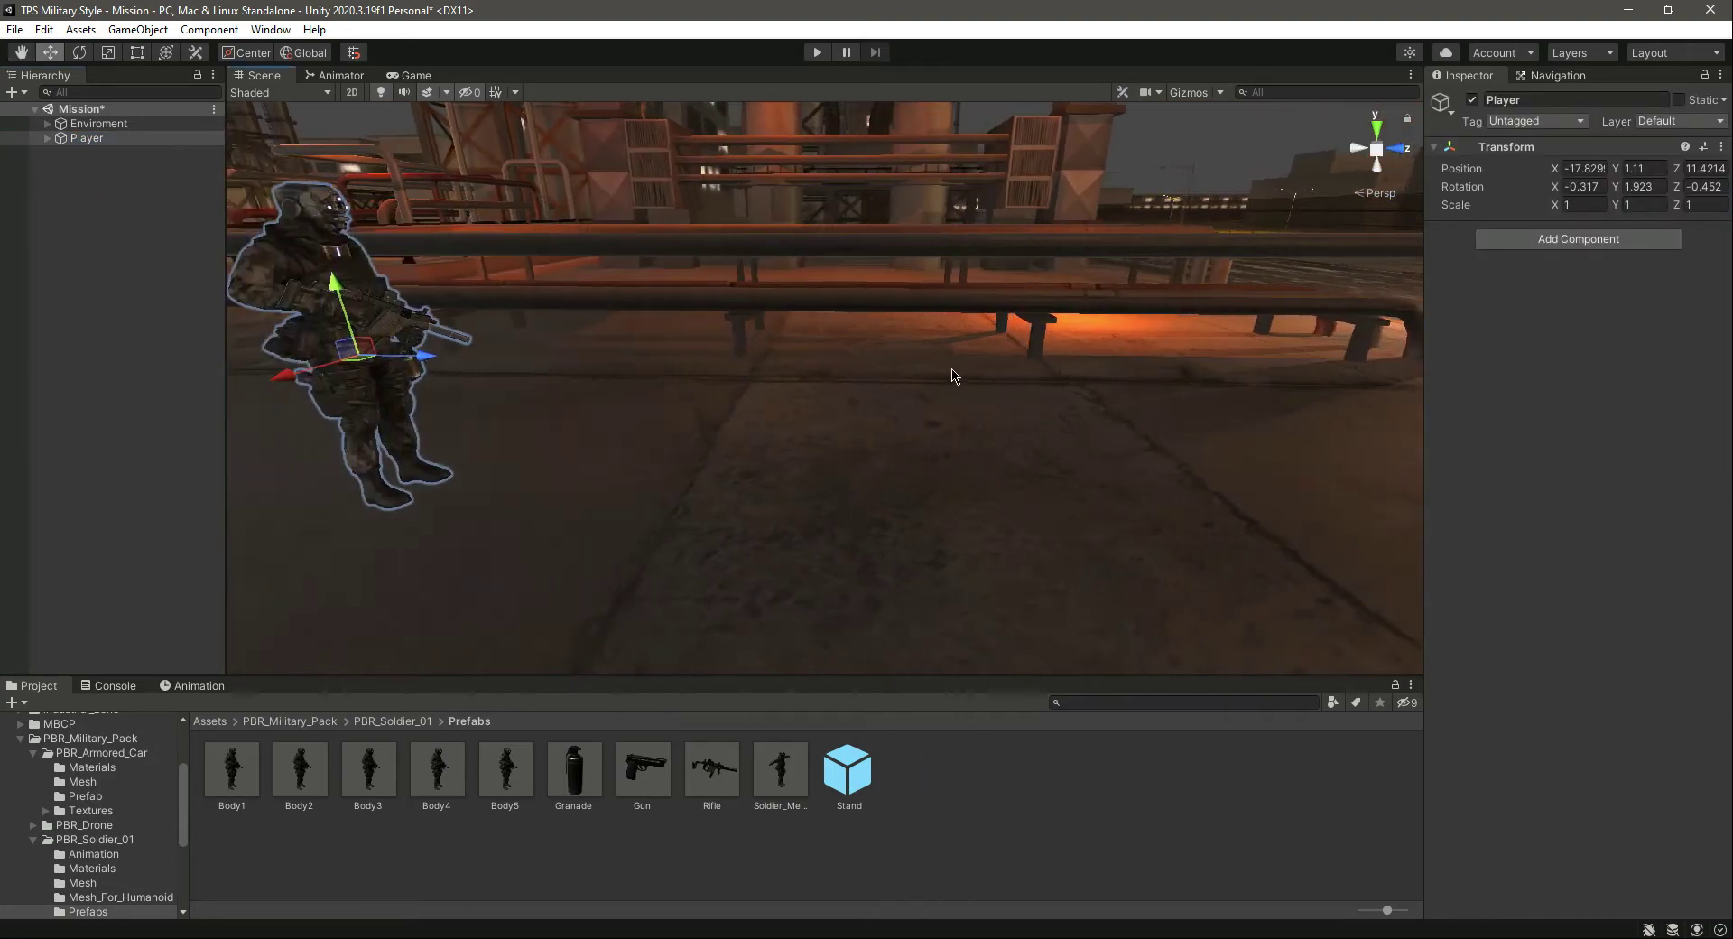
key(a)
right_drag(955, 376, 849, 356)
key(s)
key(d)
drag(684, 552, 943, 623)
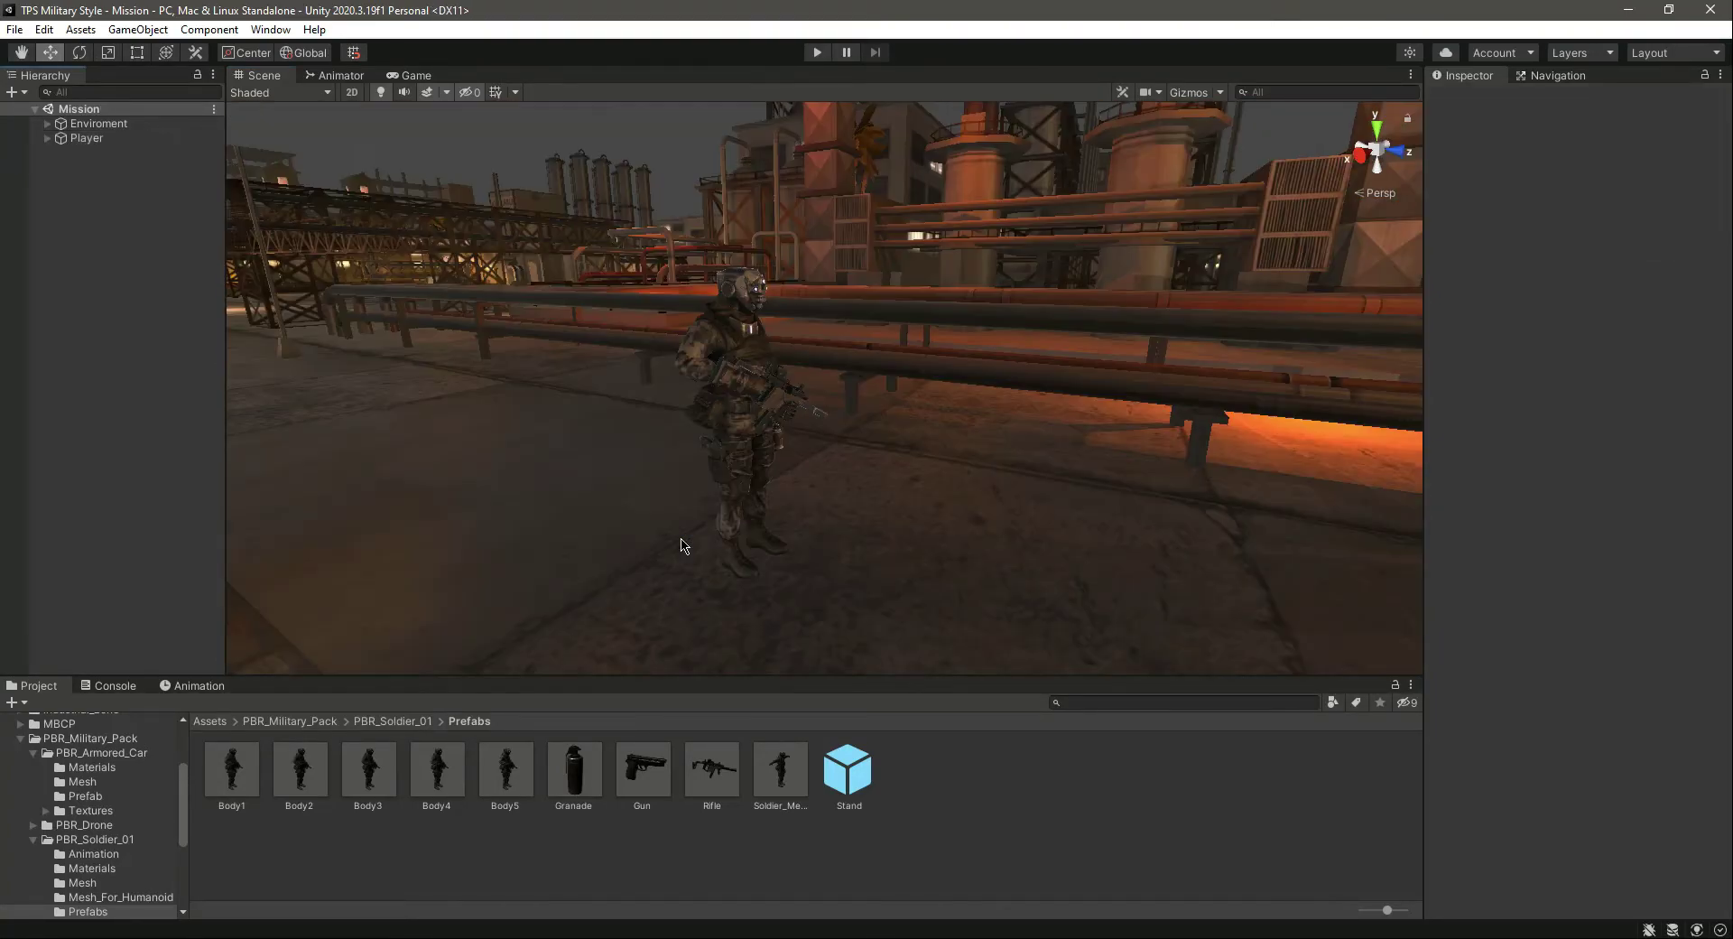
- Add a camera named Main Camera and make it the first object in the Mission scene's hierarchy
right_click(109, 244)
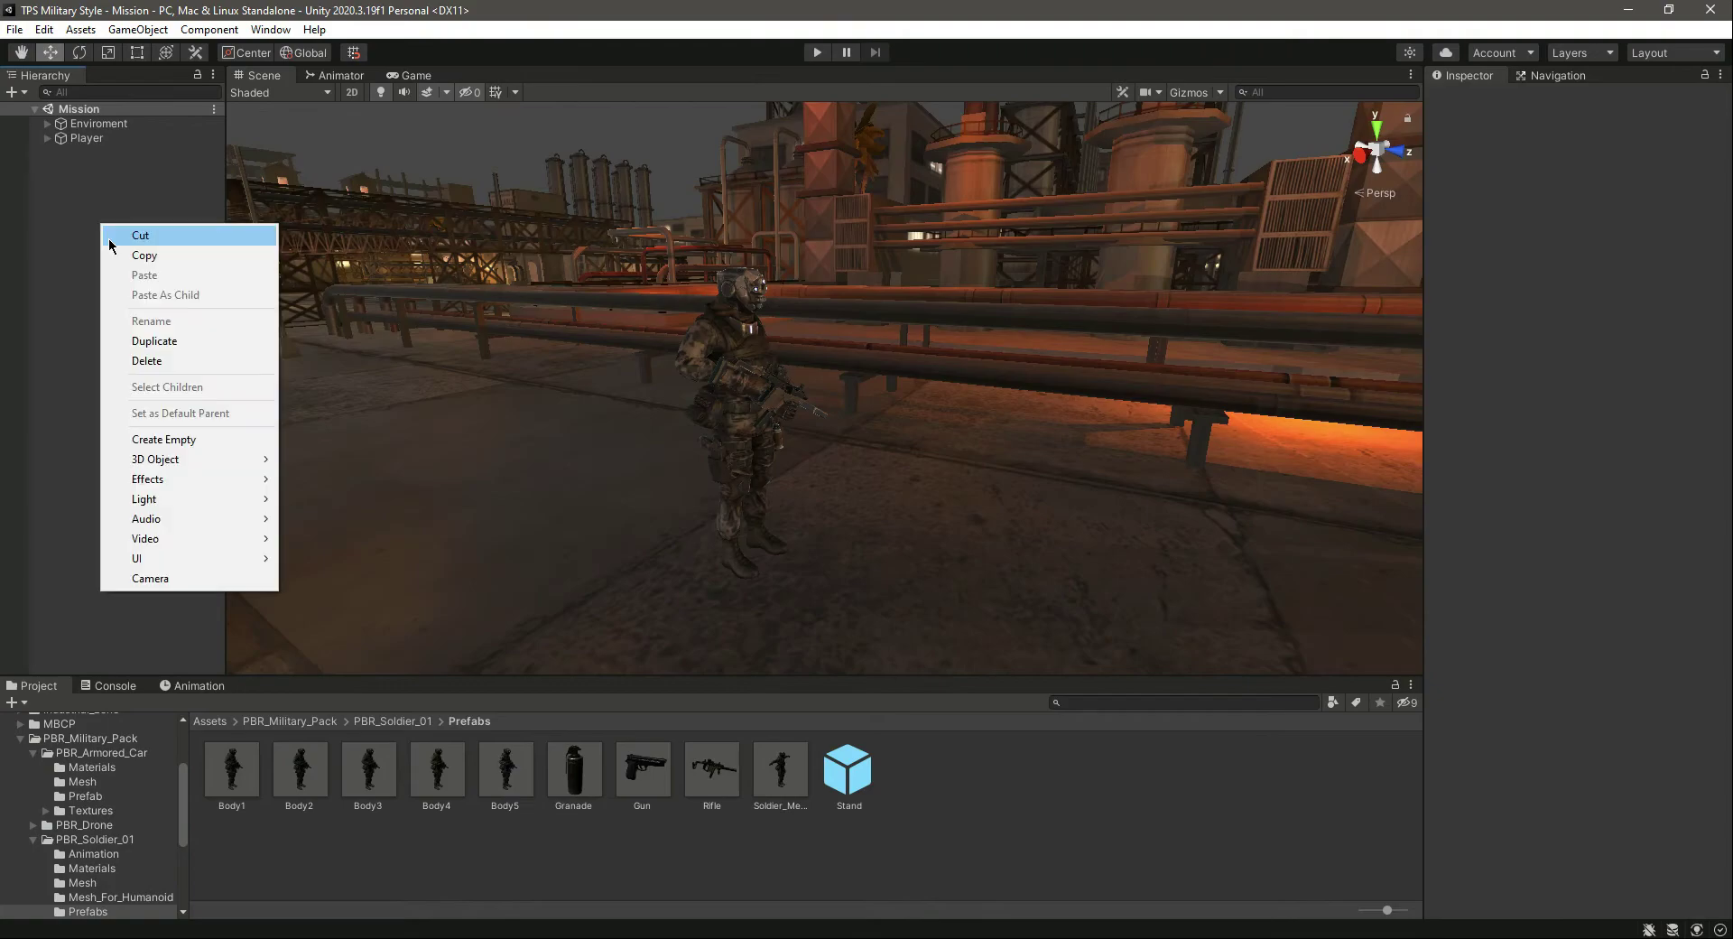
click(169, 577)
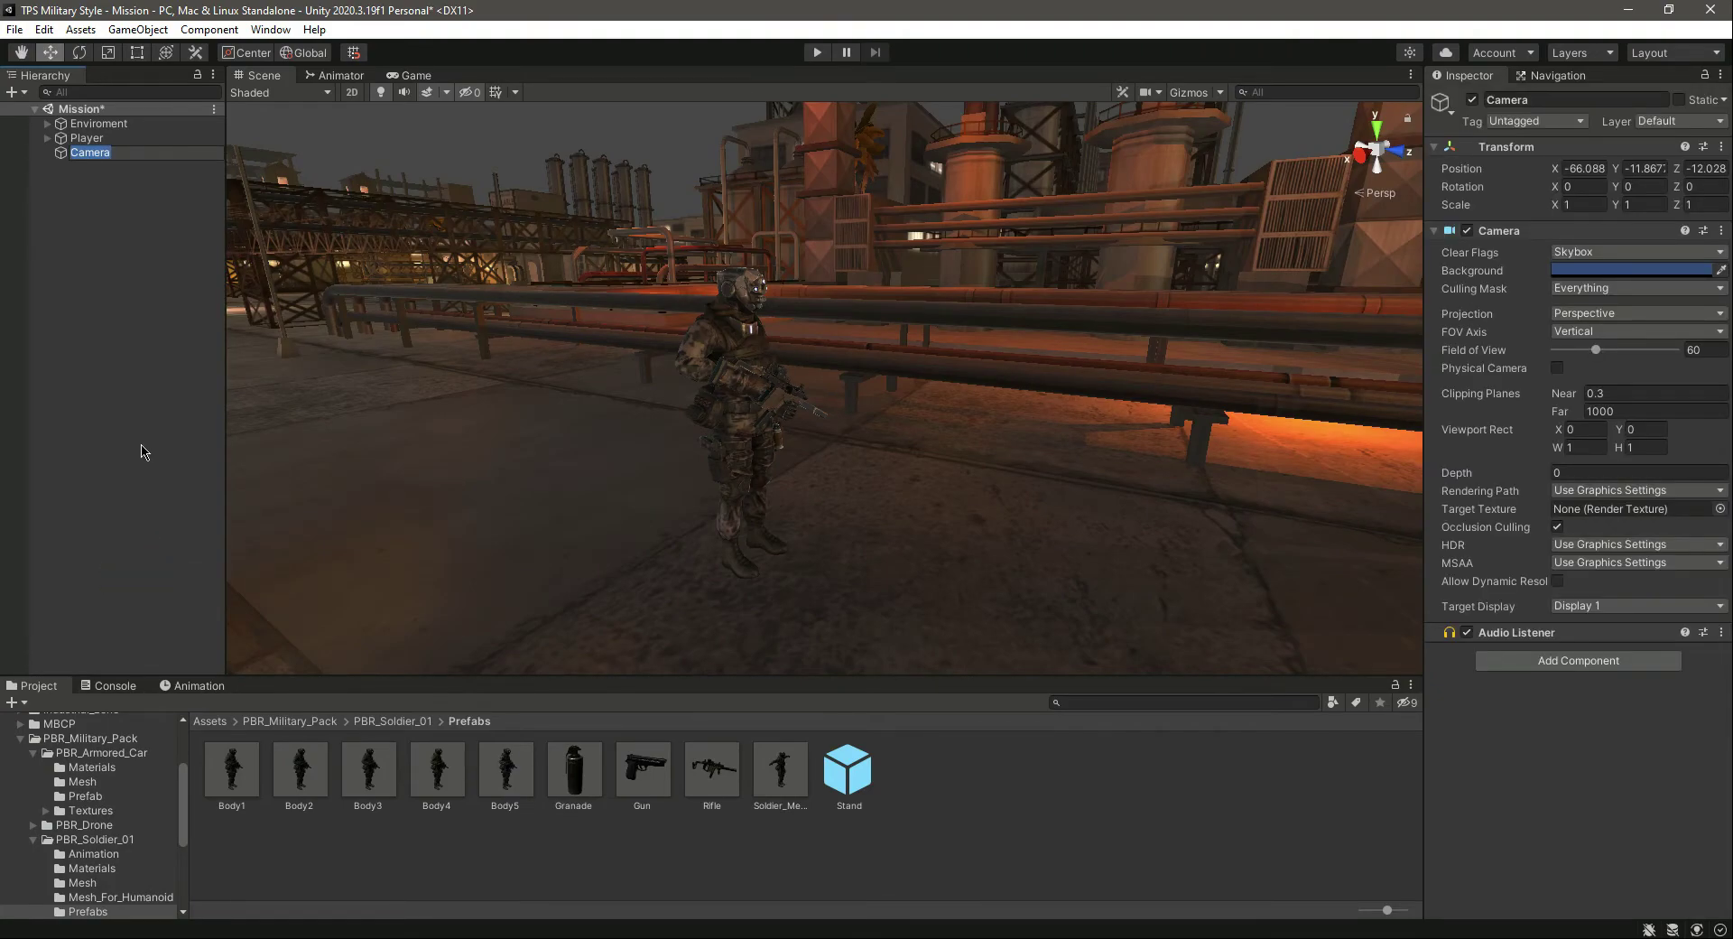
key(Home)
text(Main)
key(Return)
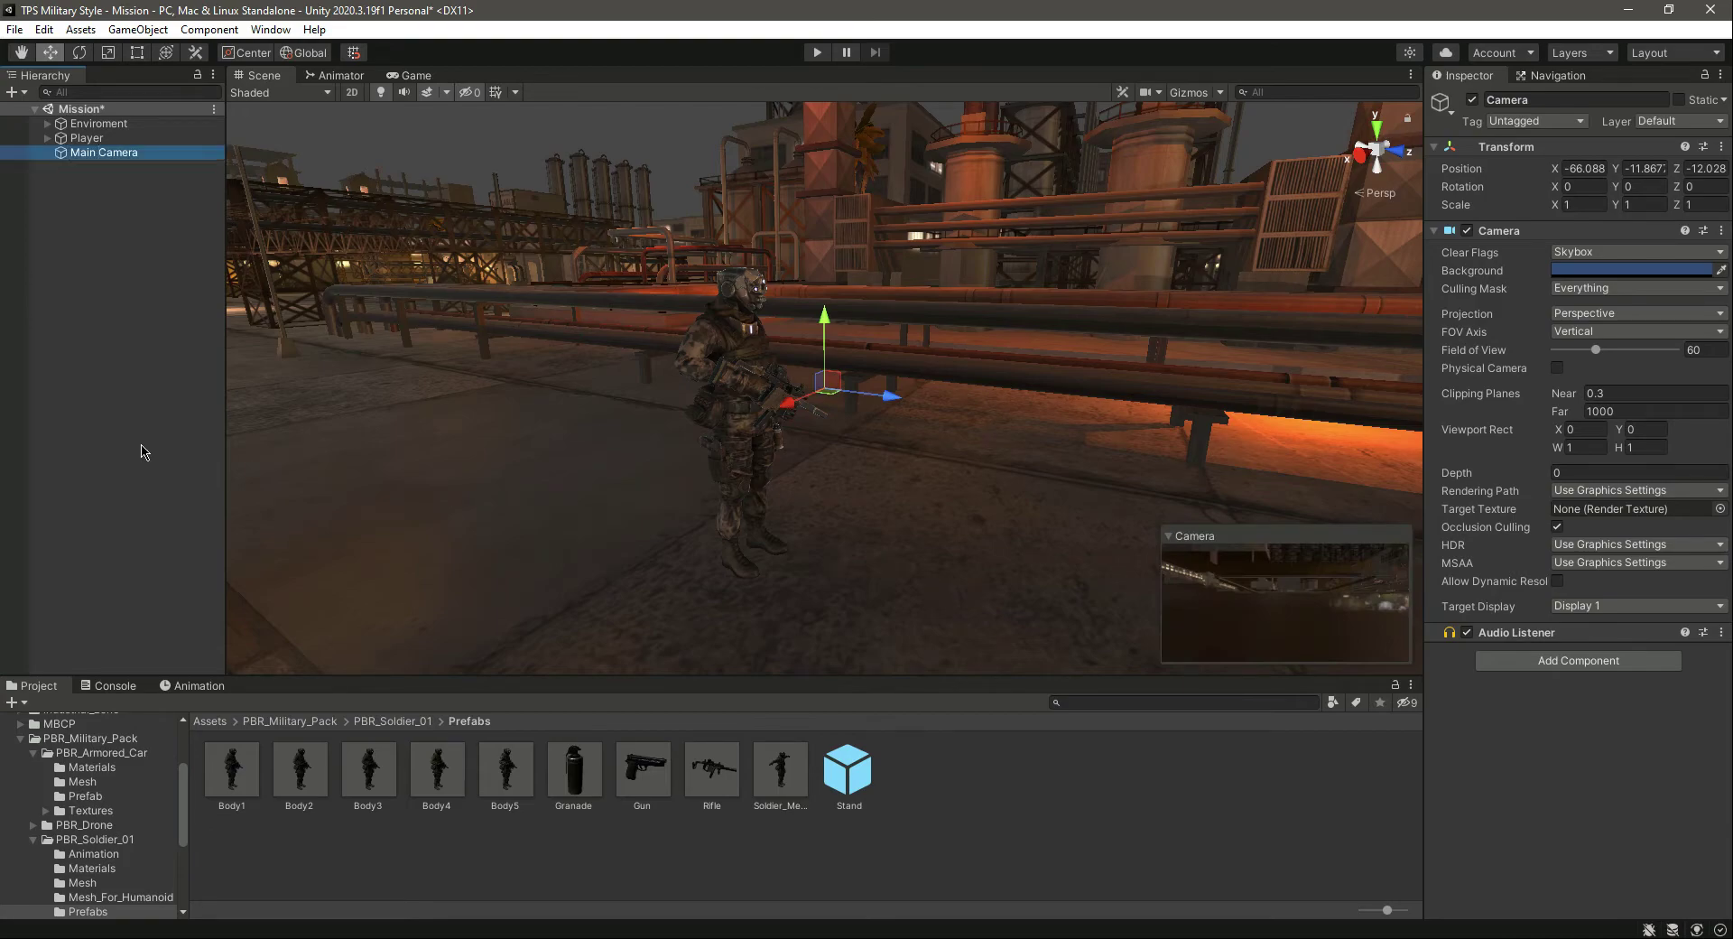
click(127, 168)
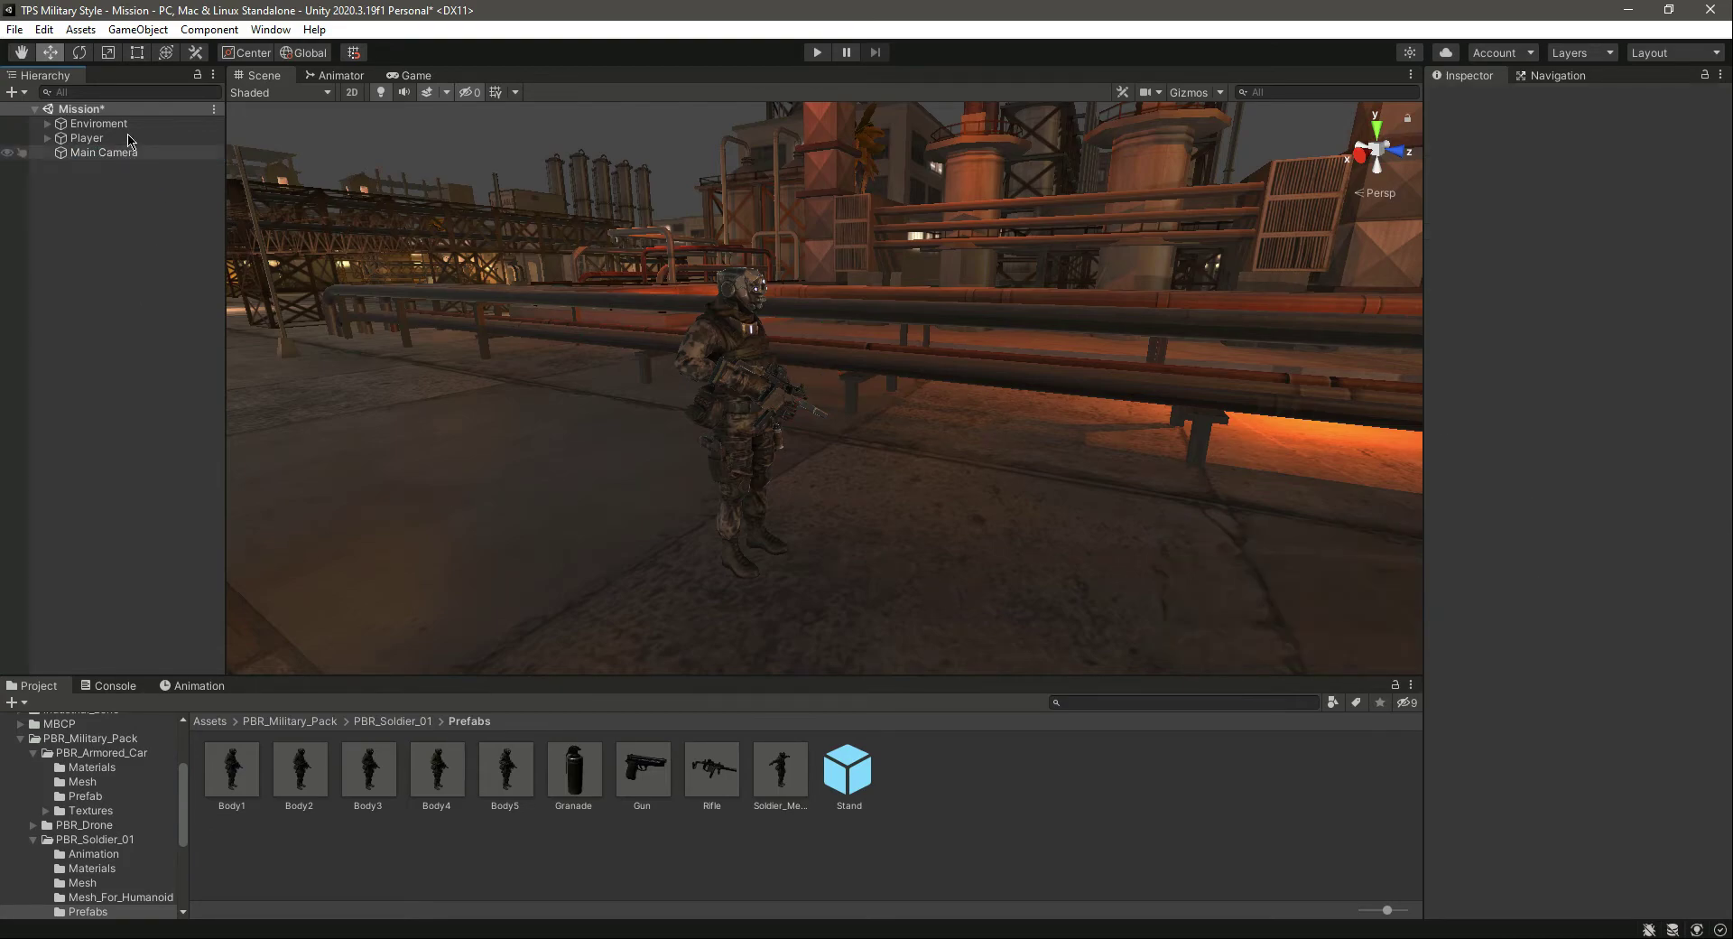
drag(137, 106, 153, 118)
- Position Main Camera behind and above the soldier, at about X -17.86, Y 2.3, Z 9.33
drag(826, 320, 827, 200)
drag(892, 262, 763, 271)
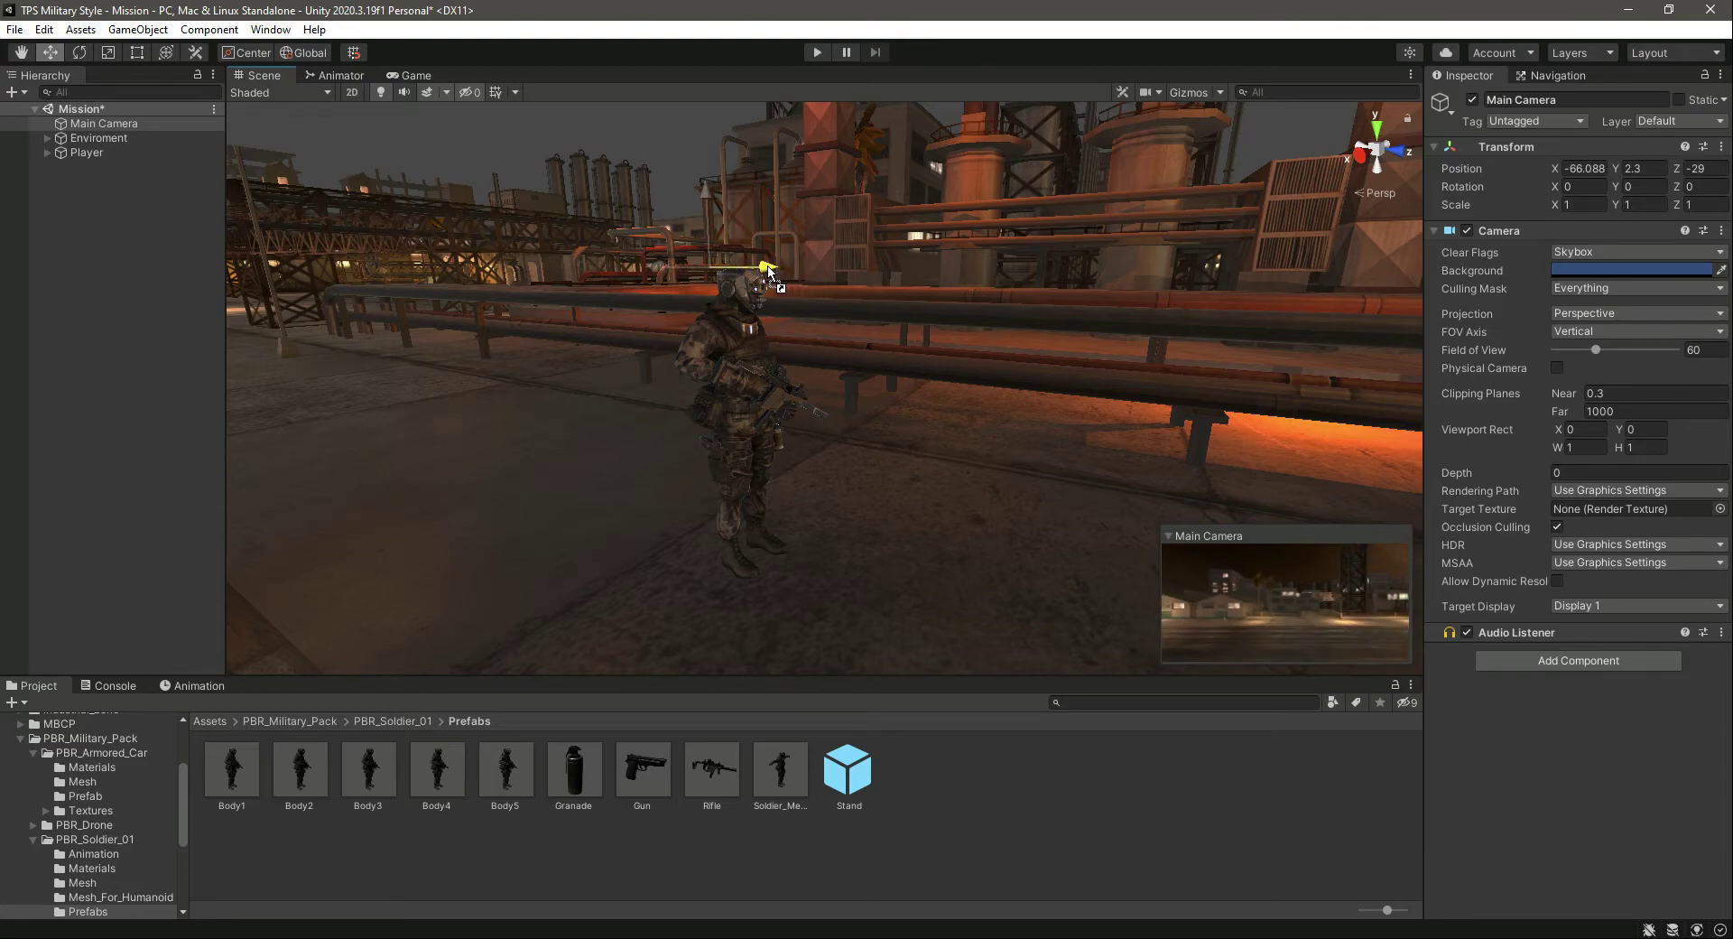
right_drag(647, 445, 798, 442)
scroll(798, 441, down, 4)
scroll(798, 442, down, 15)
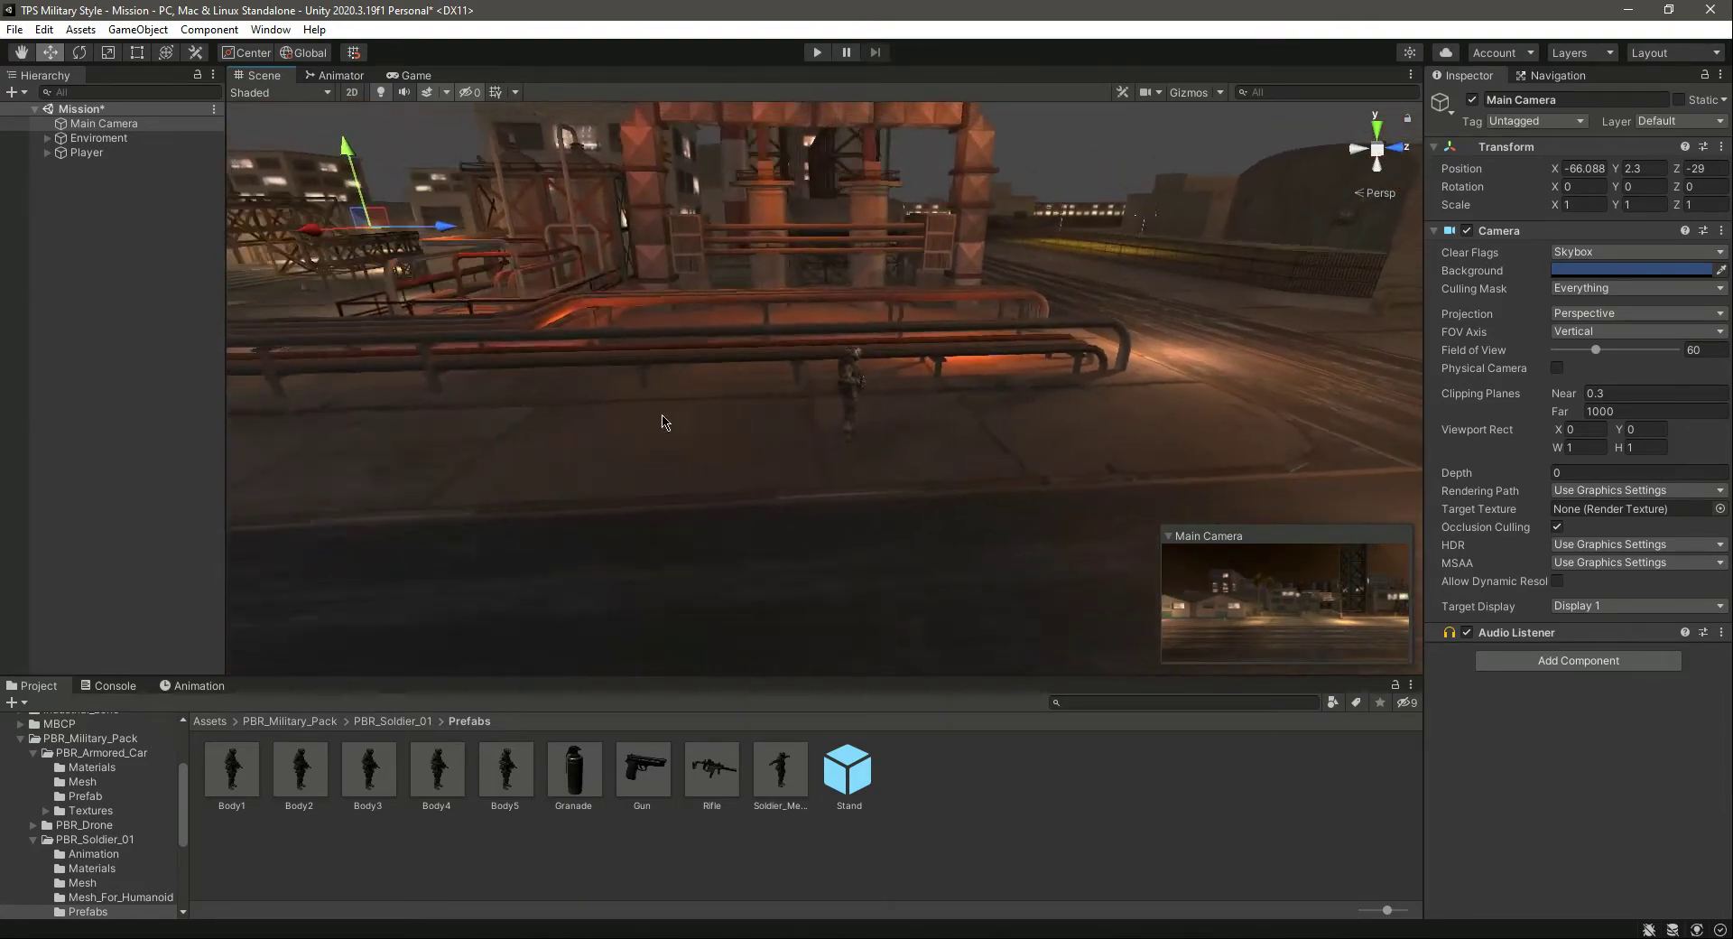
drag(502, 285, 291, 608)
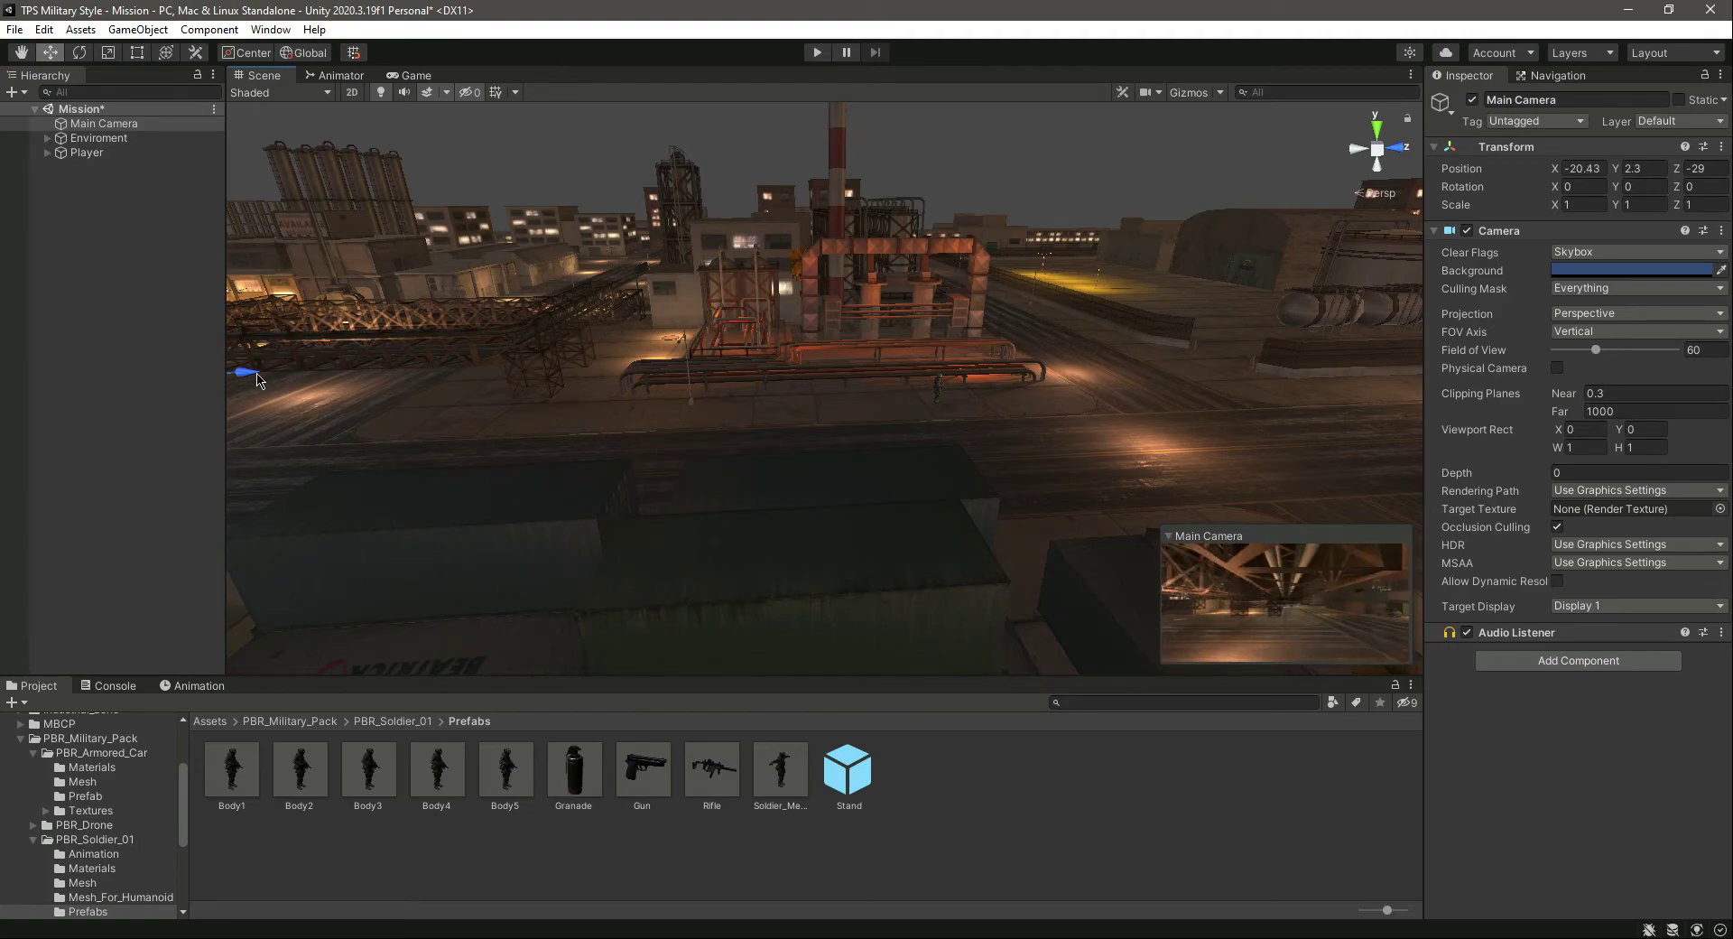
drag(257, 379, 875, 406)
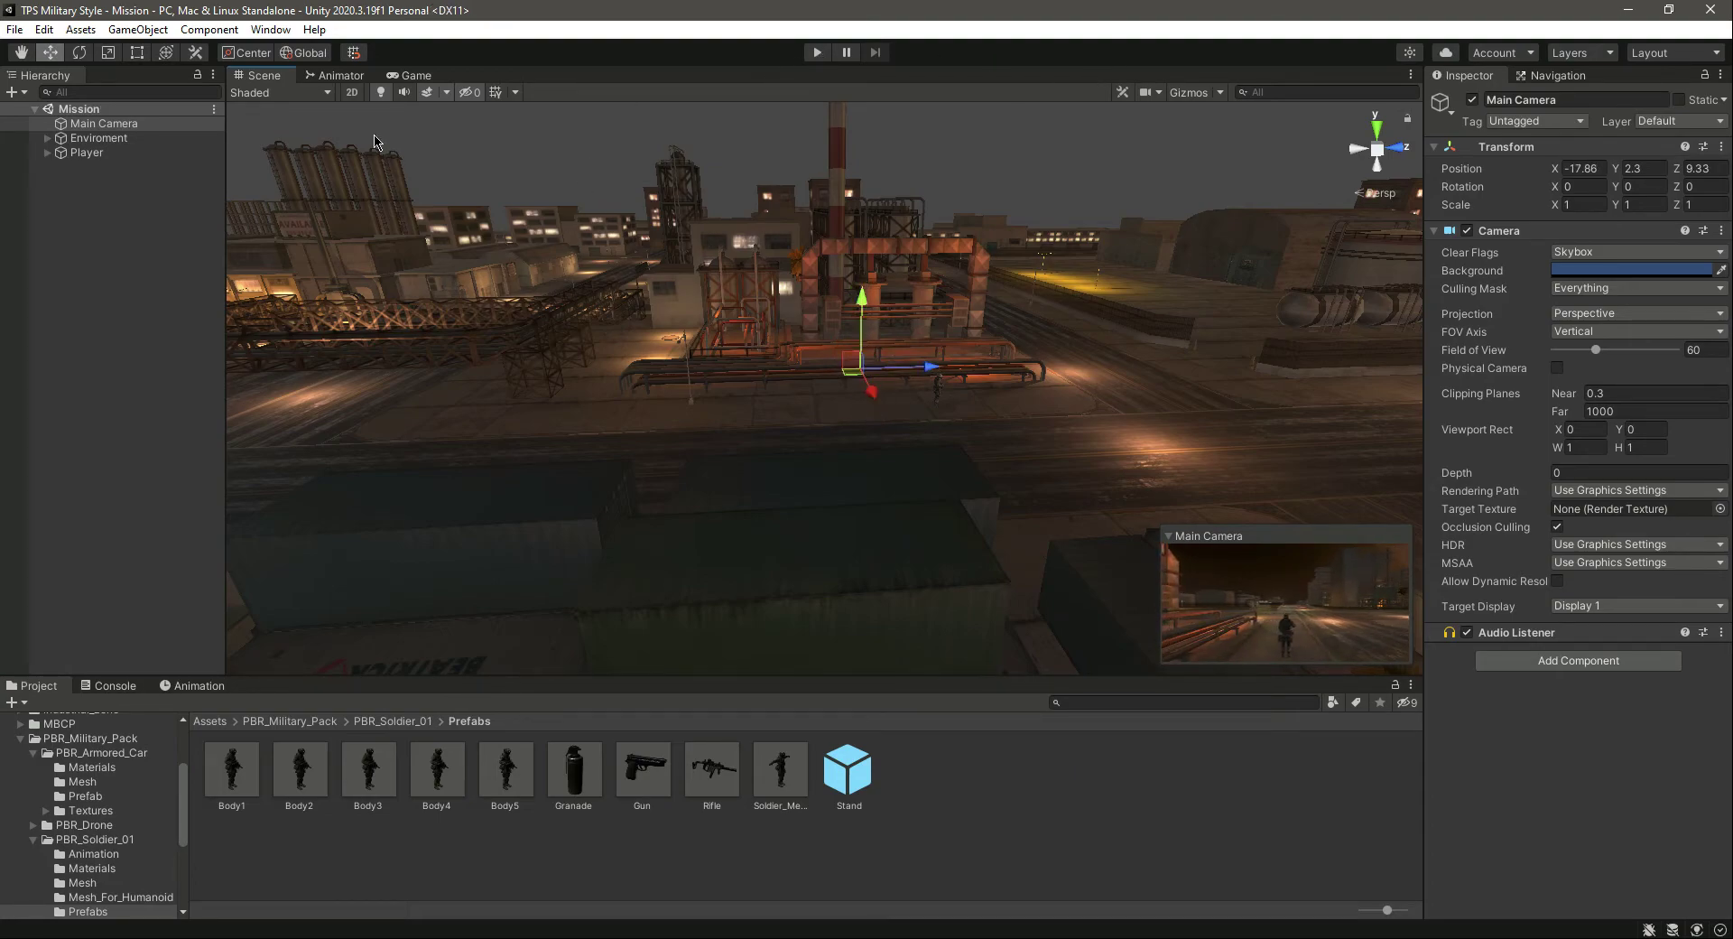
- Check the camera's framing in the game view, play-test the scene to watch the soldier's animation, and stop playback
click(411, 75)
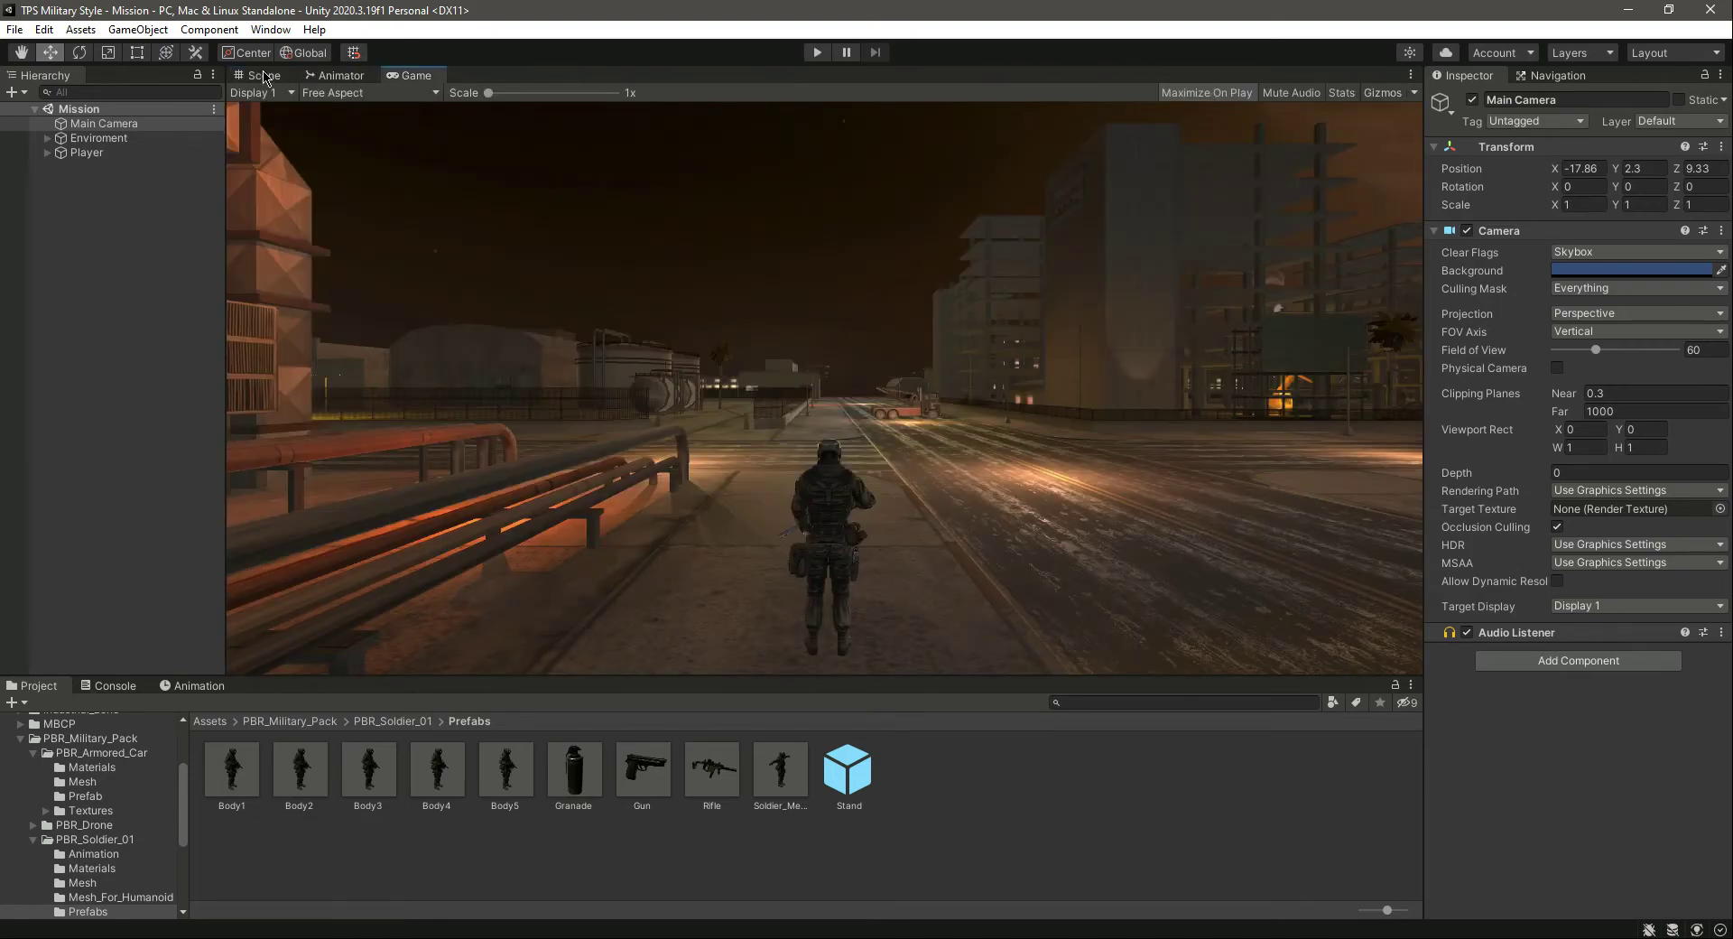
click(265, 76)
click(817, 55)
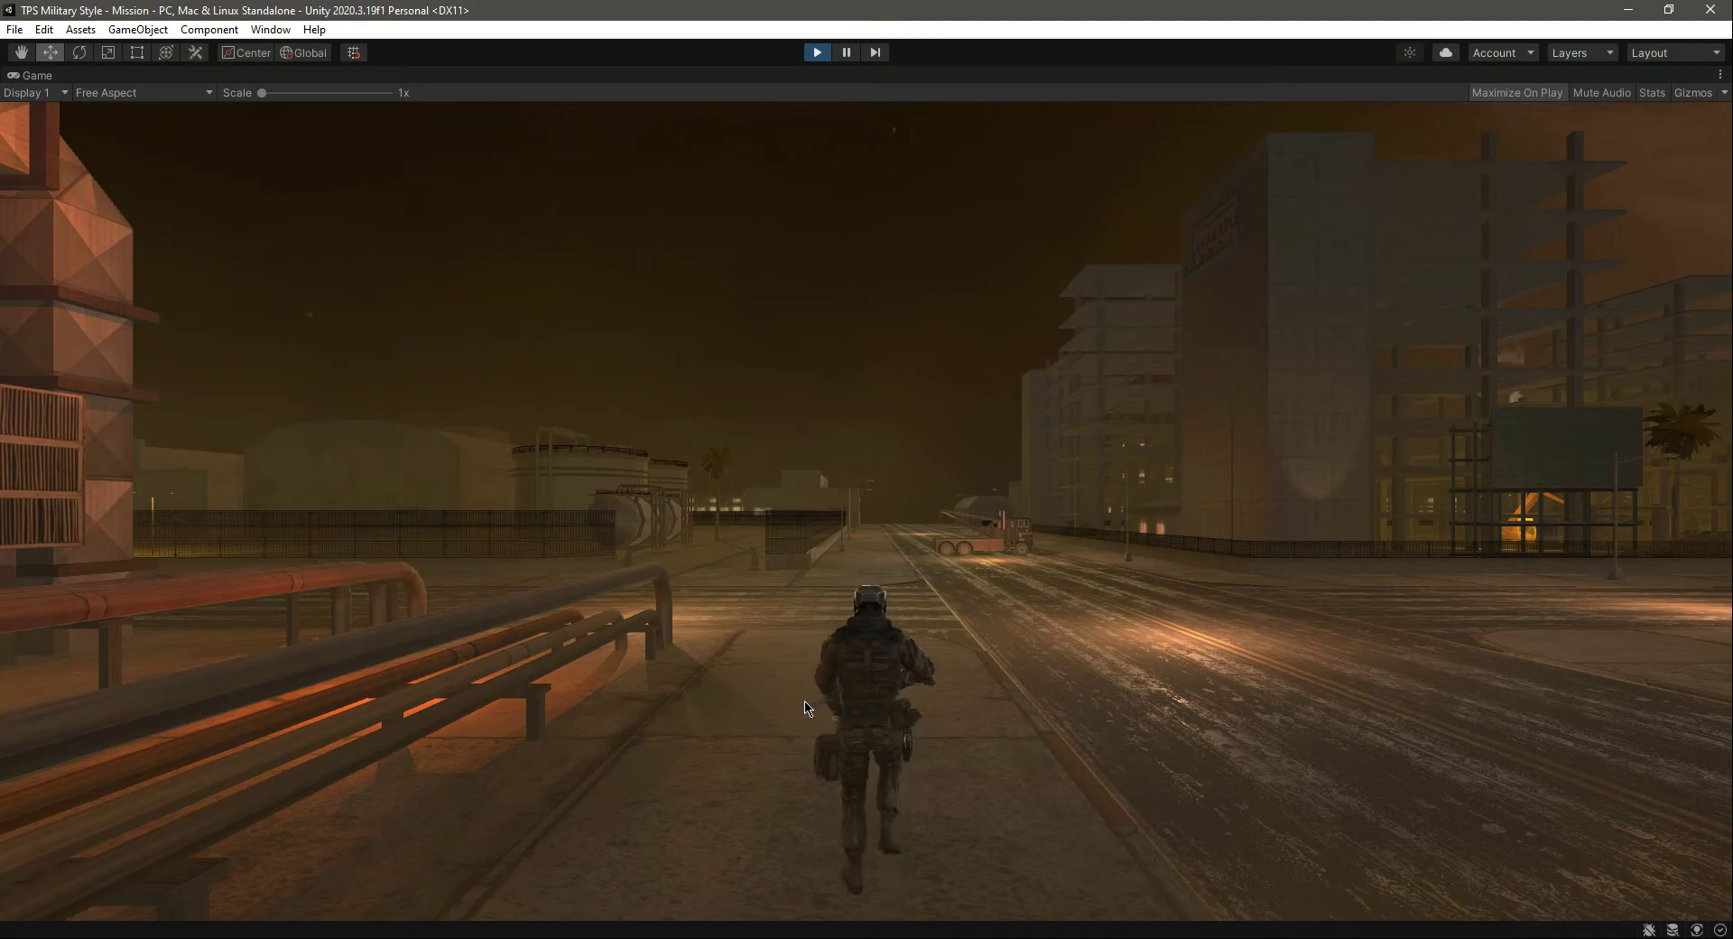
key(c)
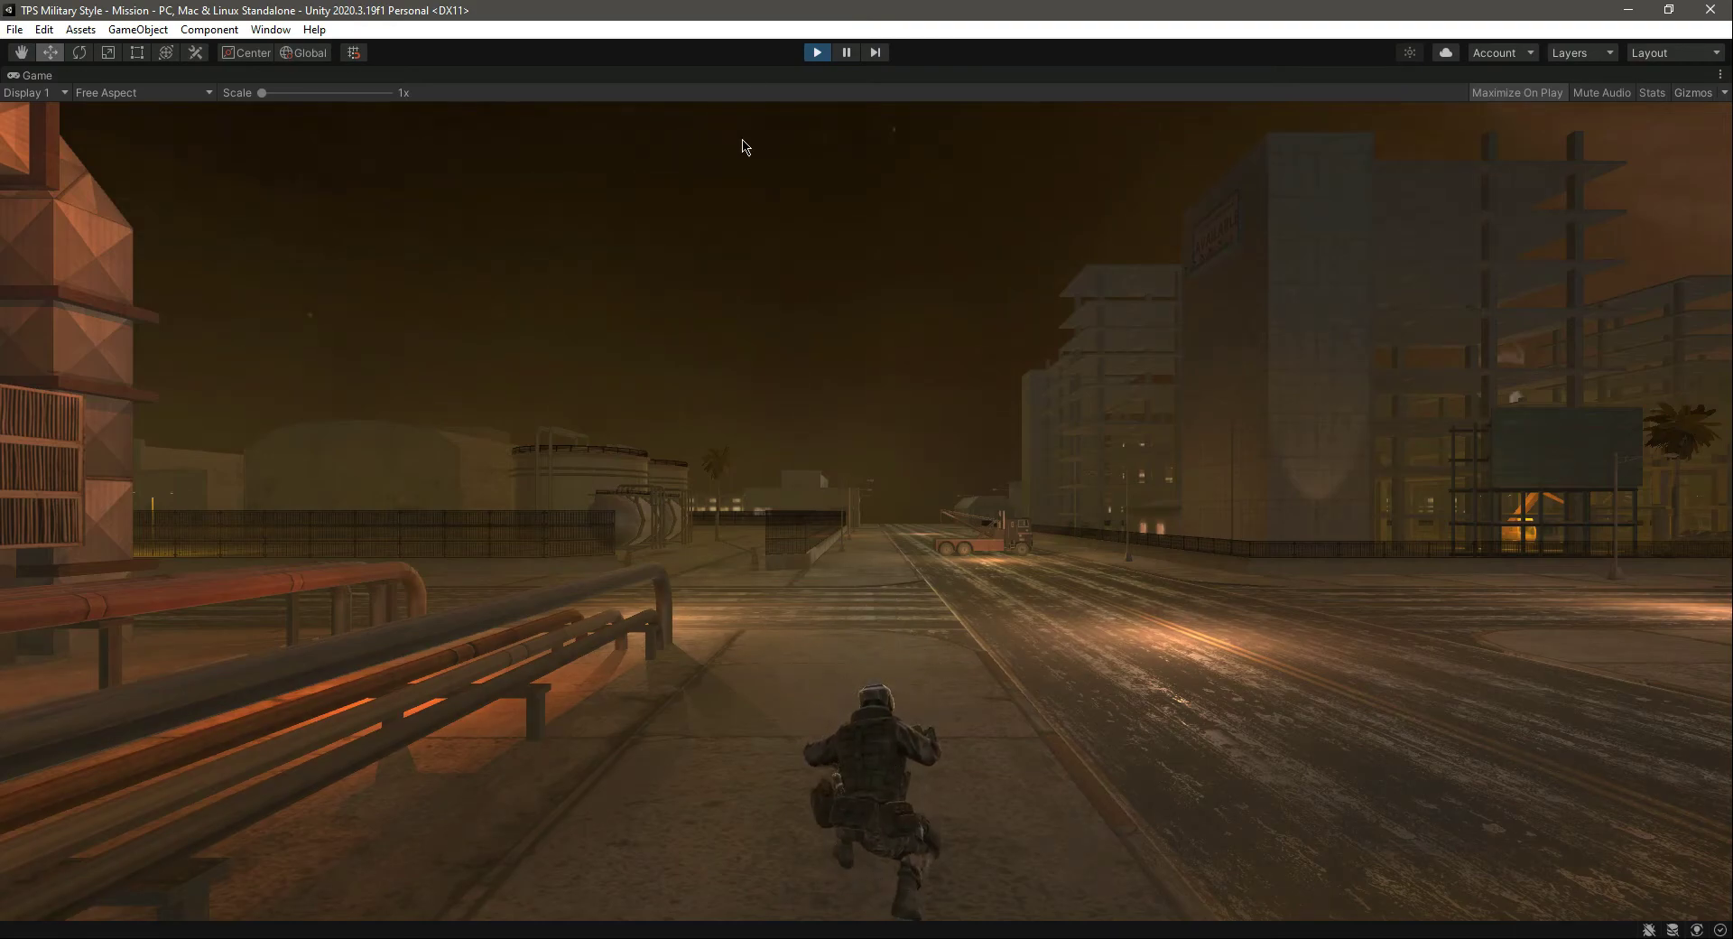
click(823, 53)
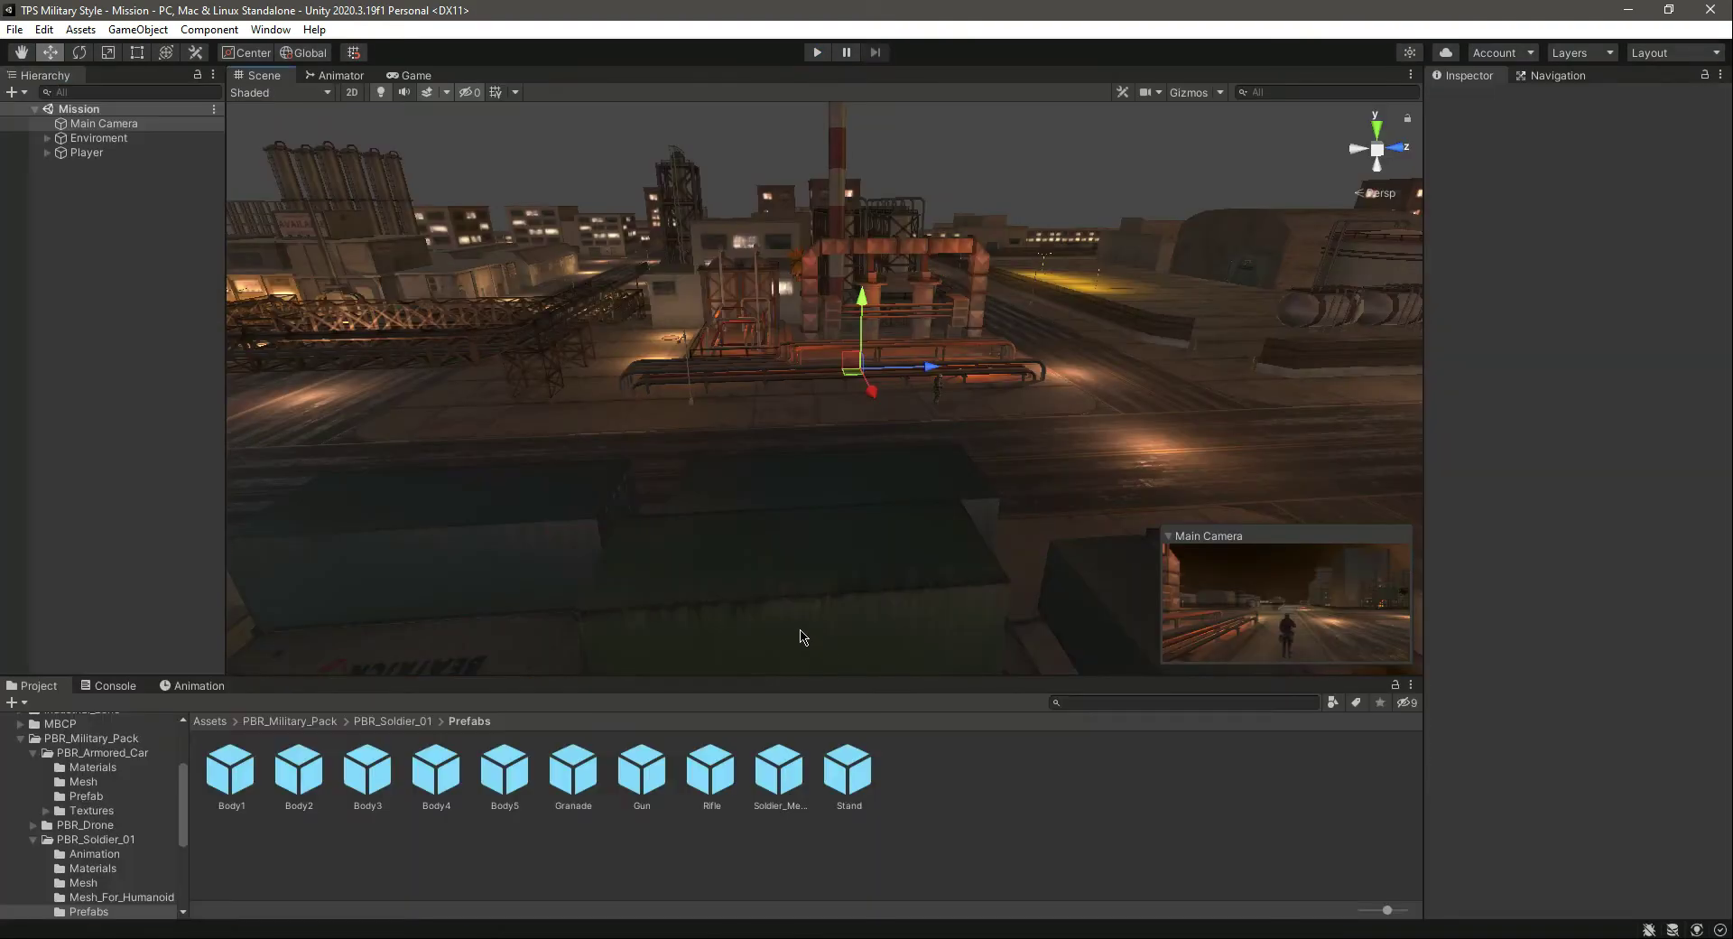
- Examine the Animator component on Player's Body5 soldier, leaving the component in place
scroll(1024, 387, up, 10)
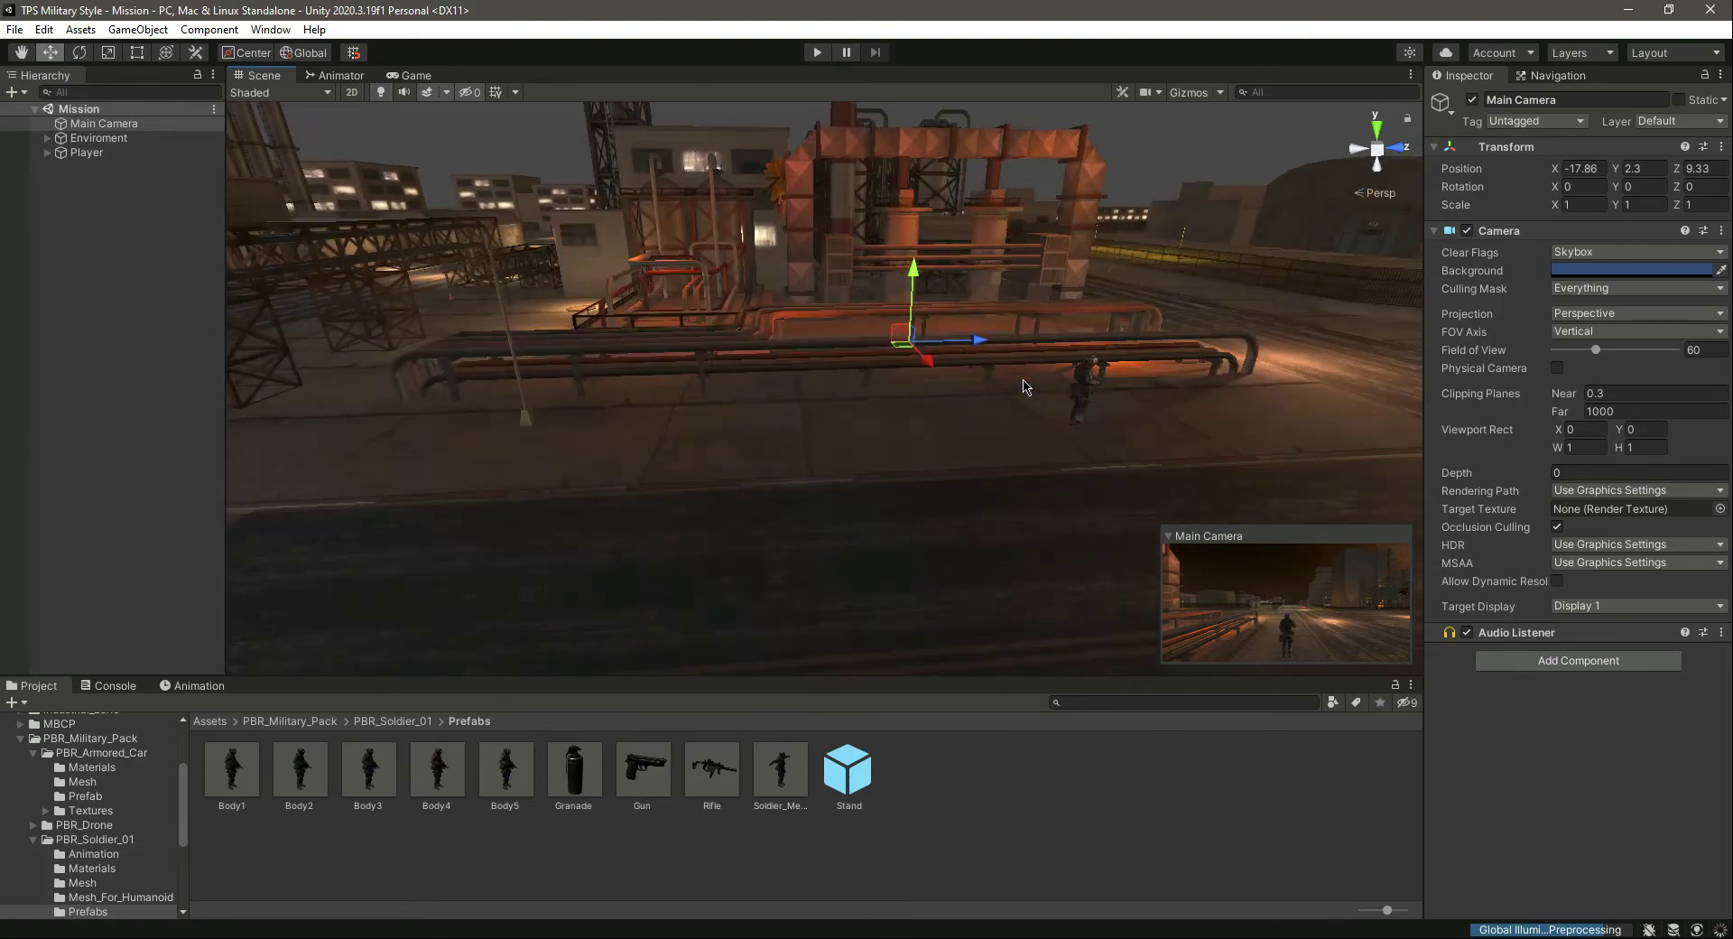
key(Right)
key(Up)
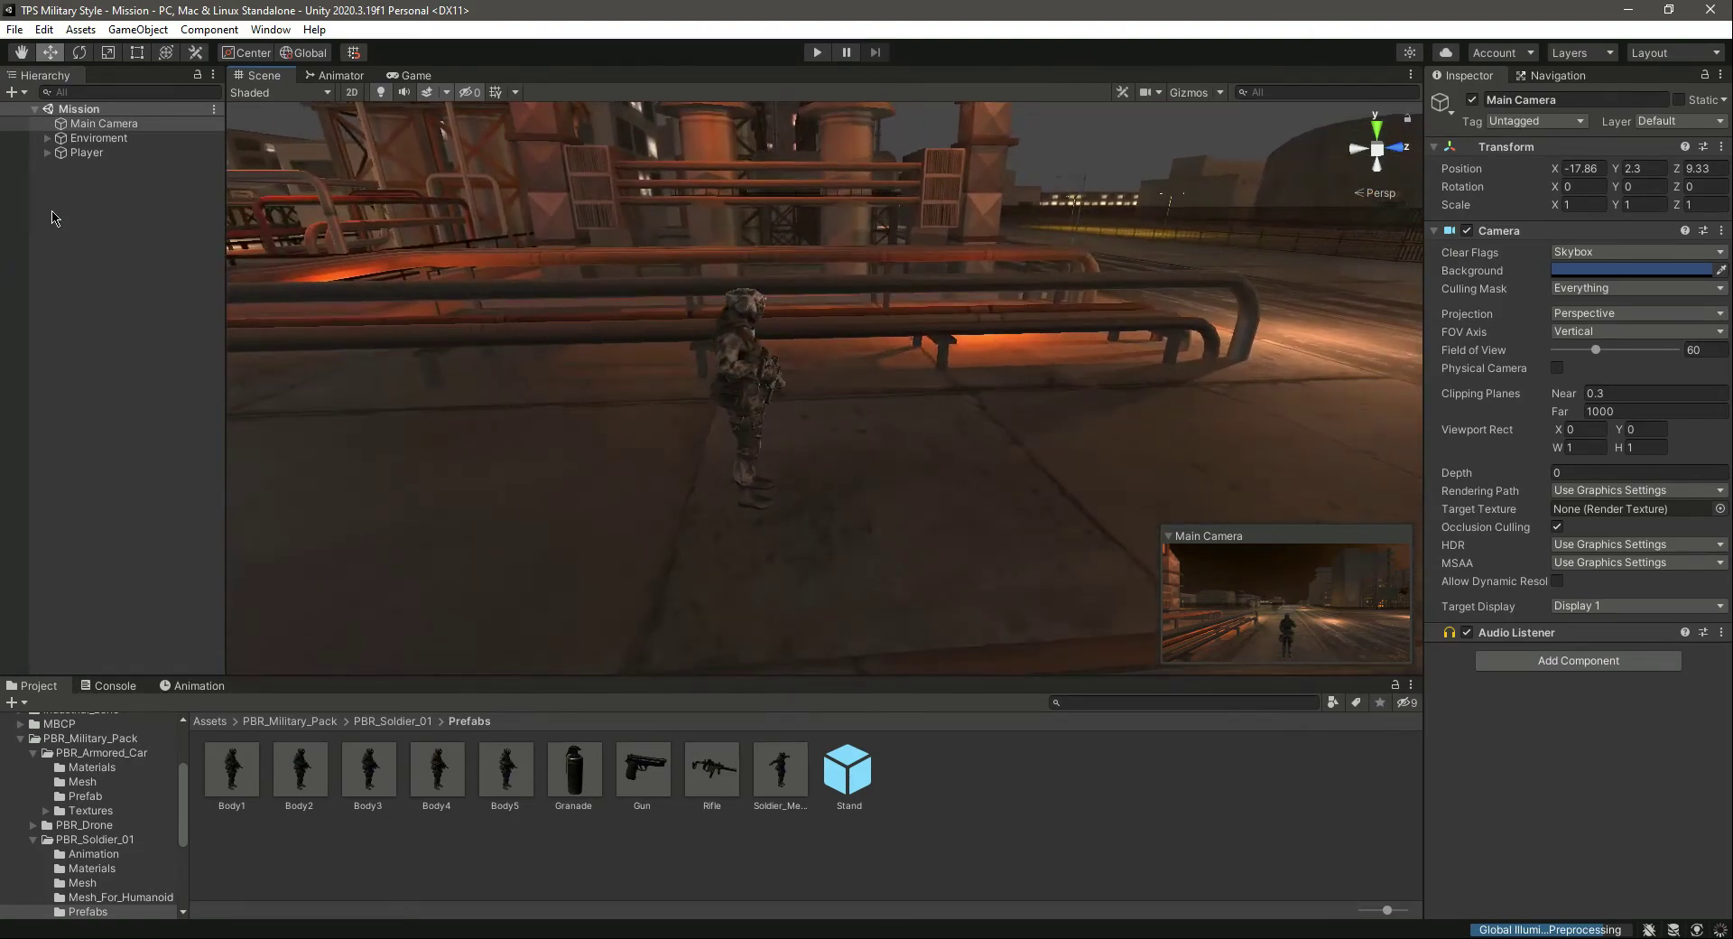
click(87, 154)
click(87, 168)
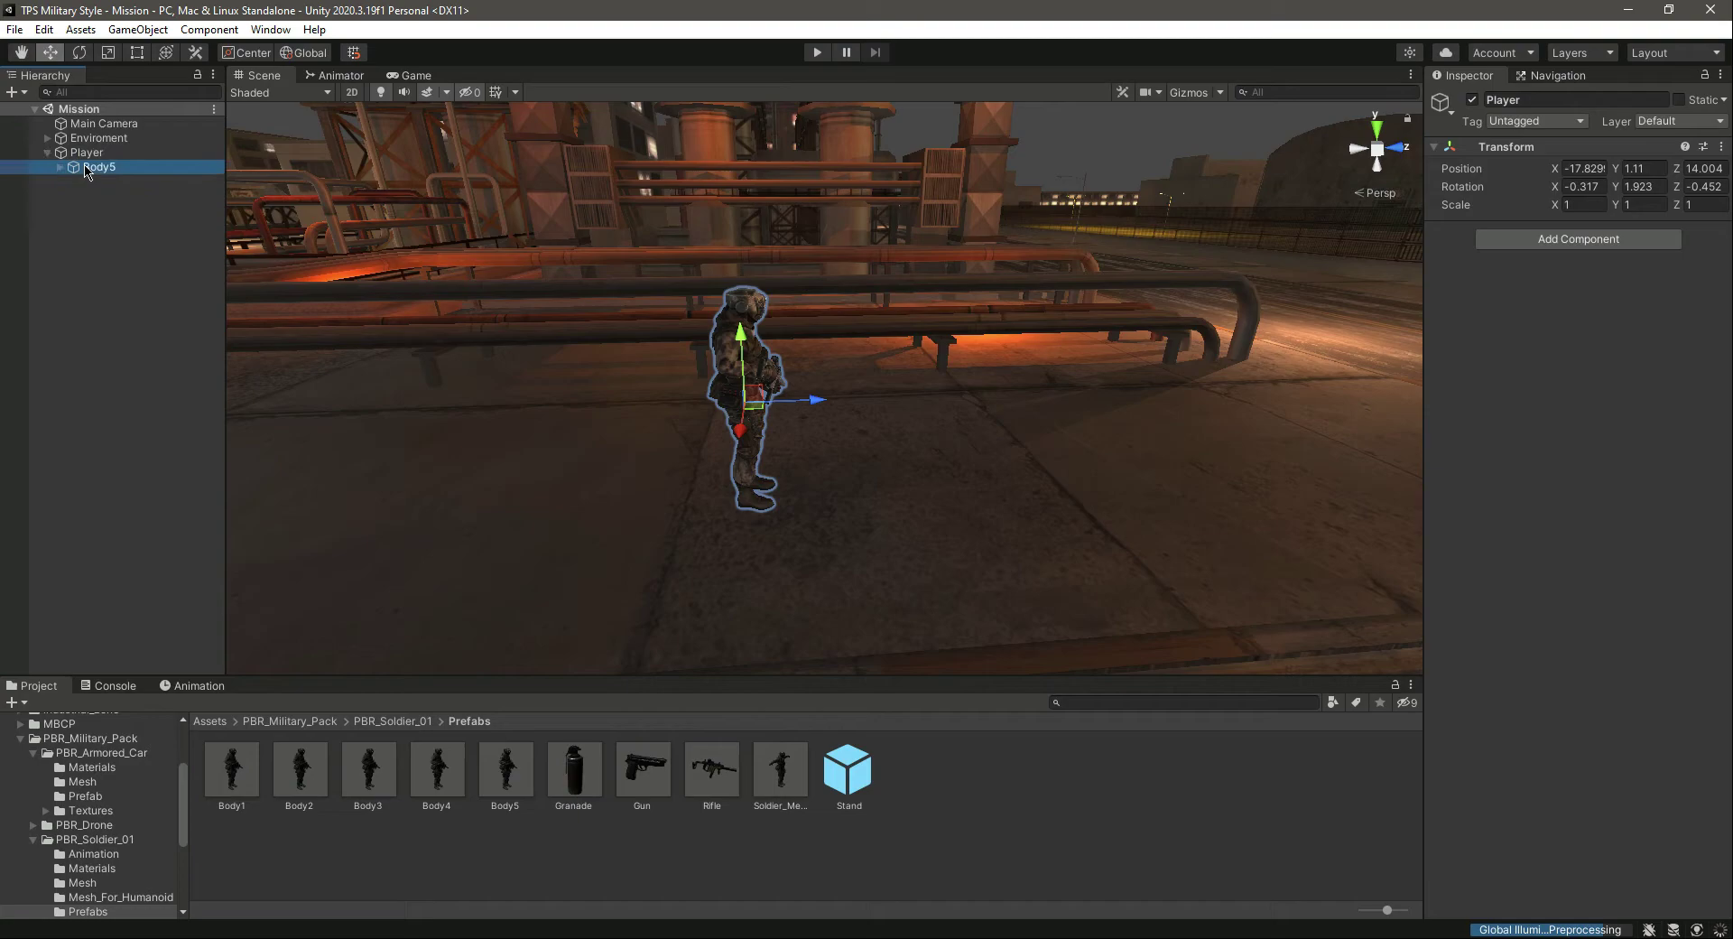
click(1721, 231)
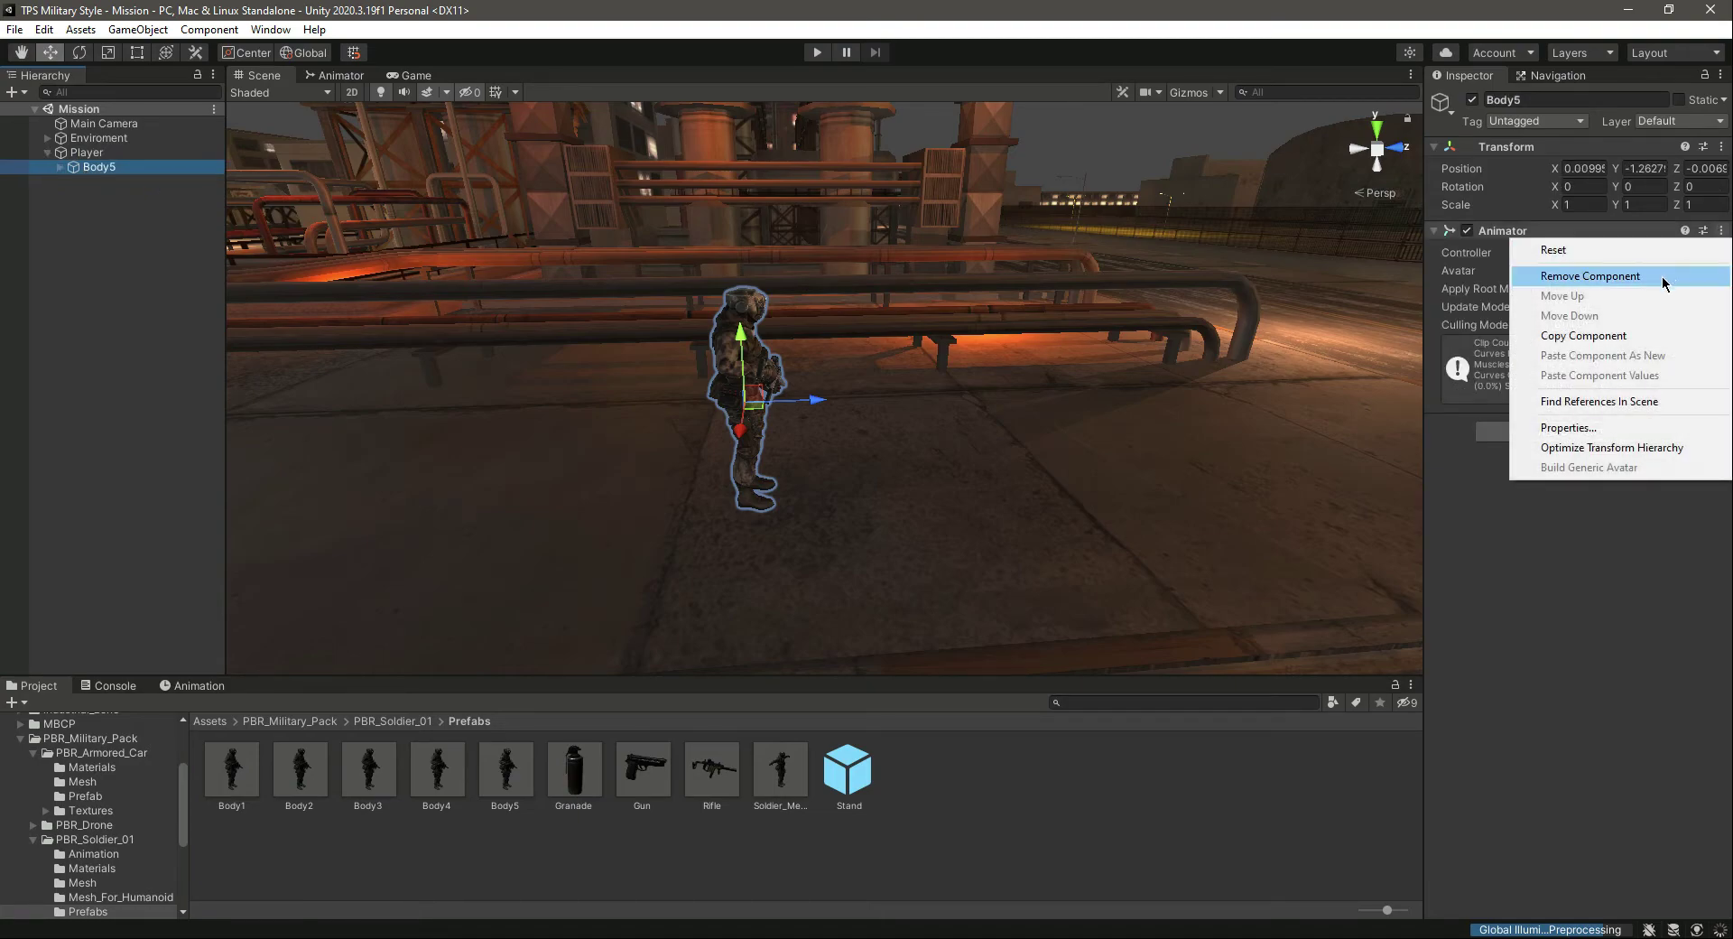
click(1551, 698)
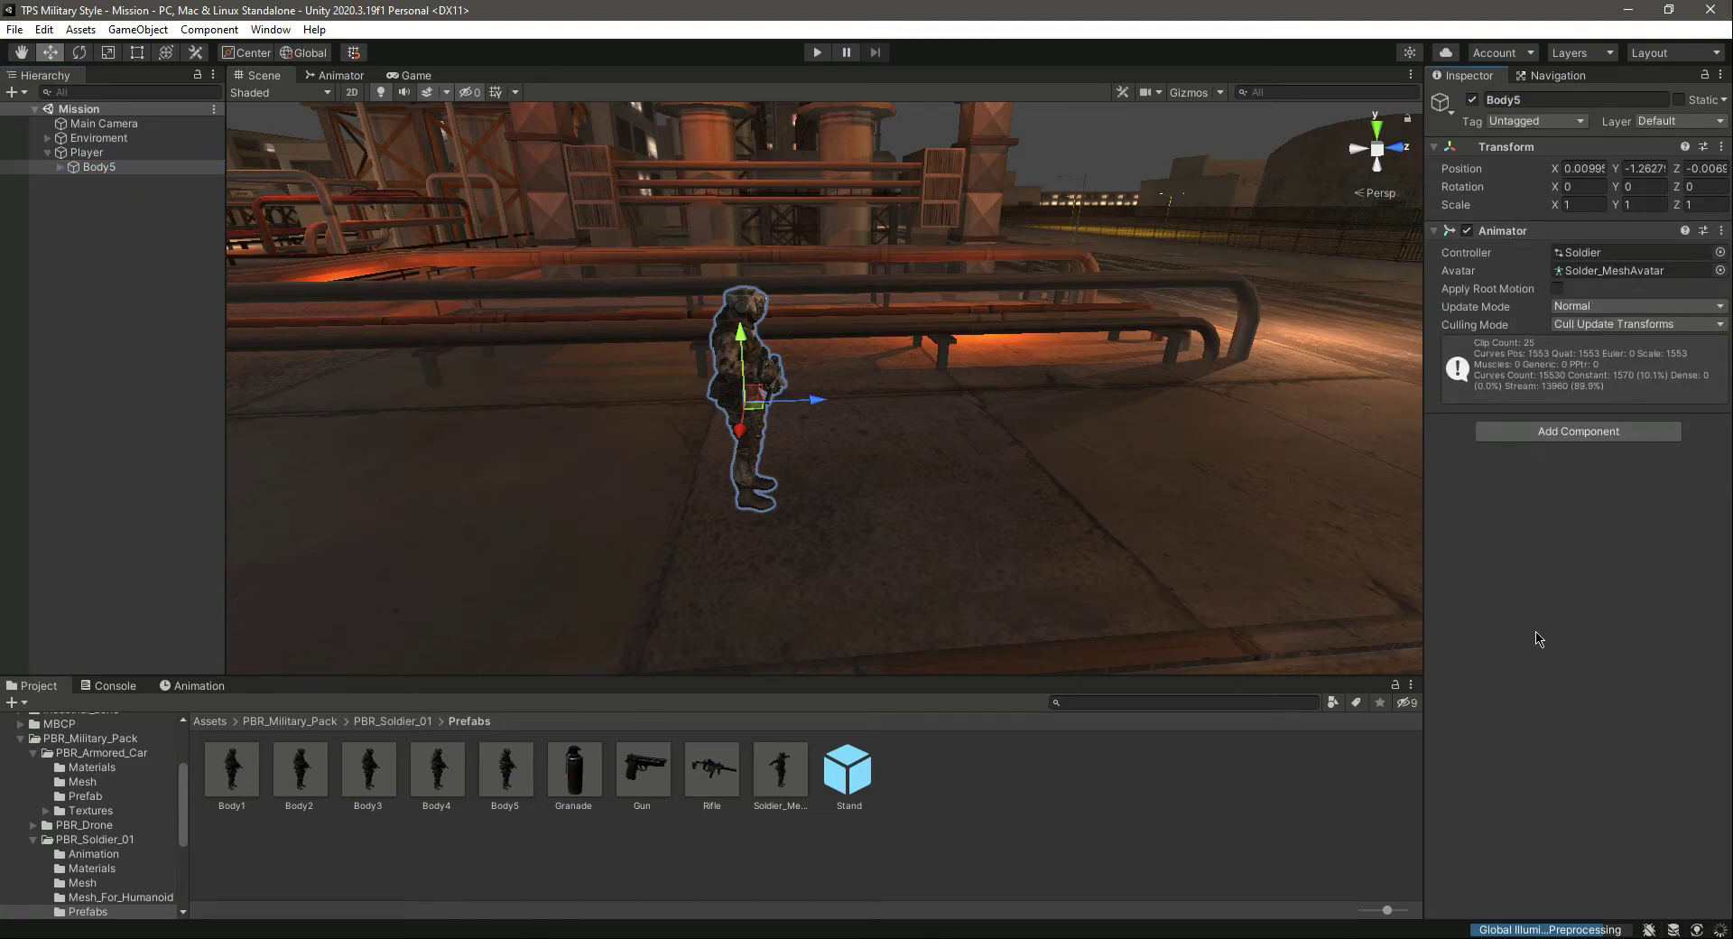
- Add an Animator component to the Player object
click(88, 153)
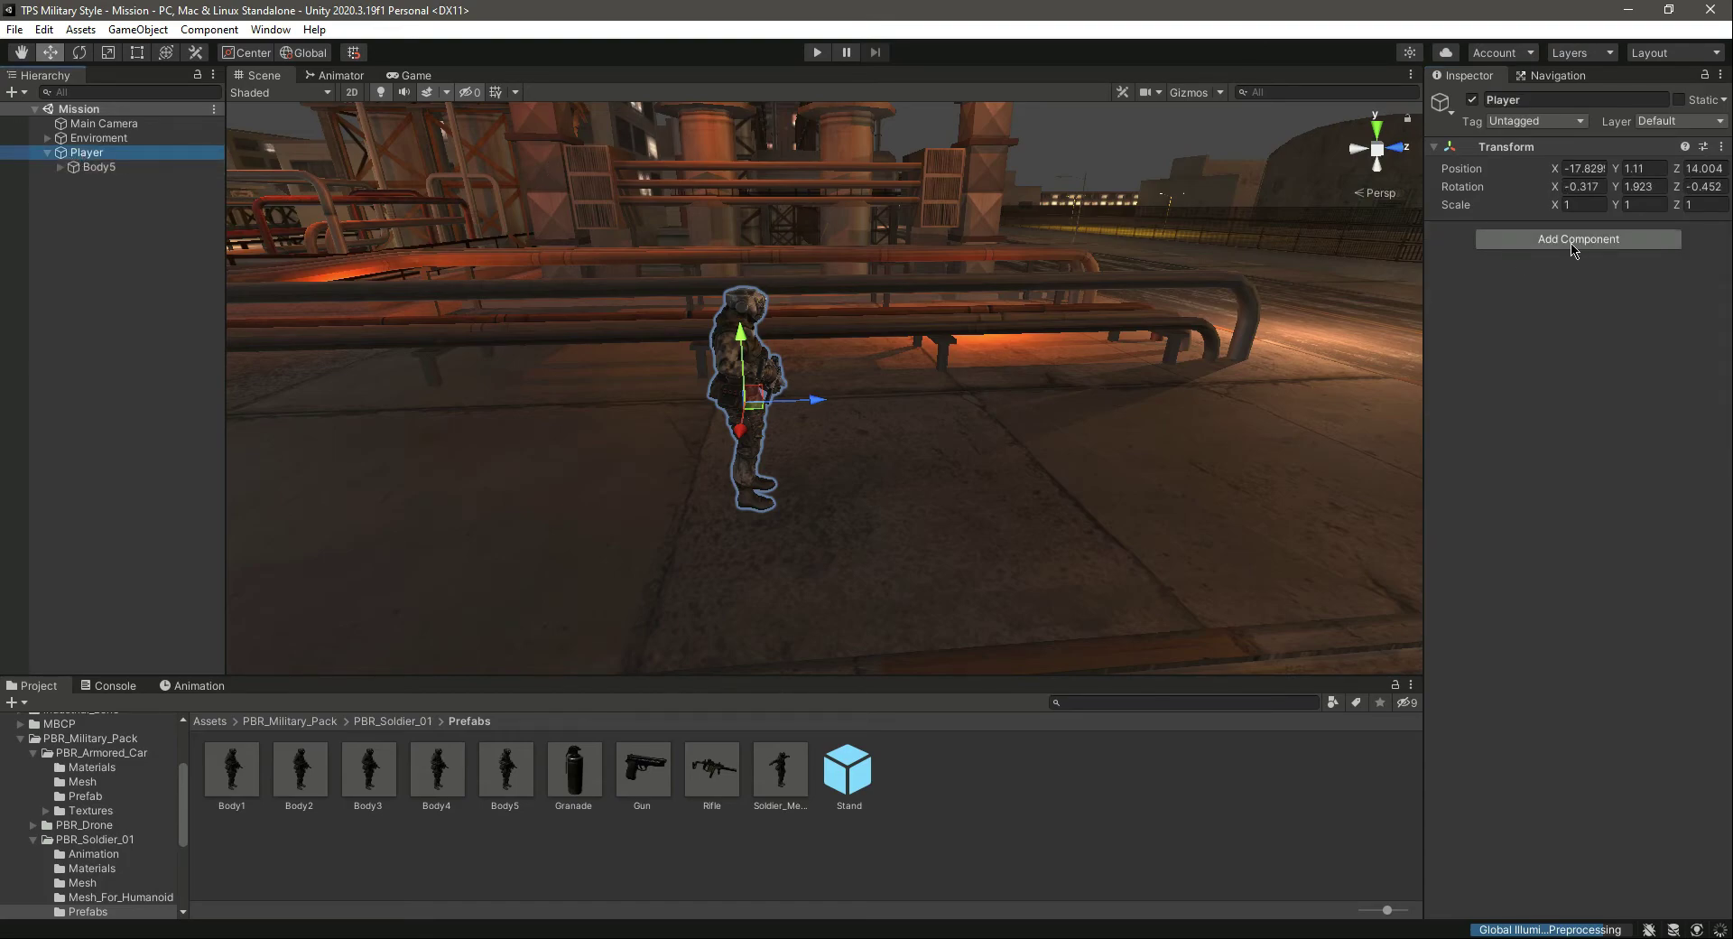
click(1576, 242)
text(anim)
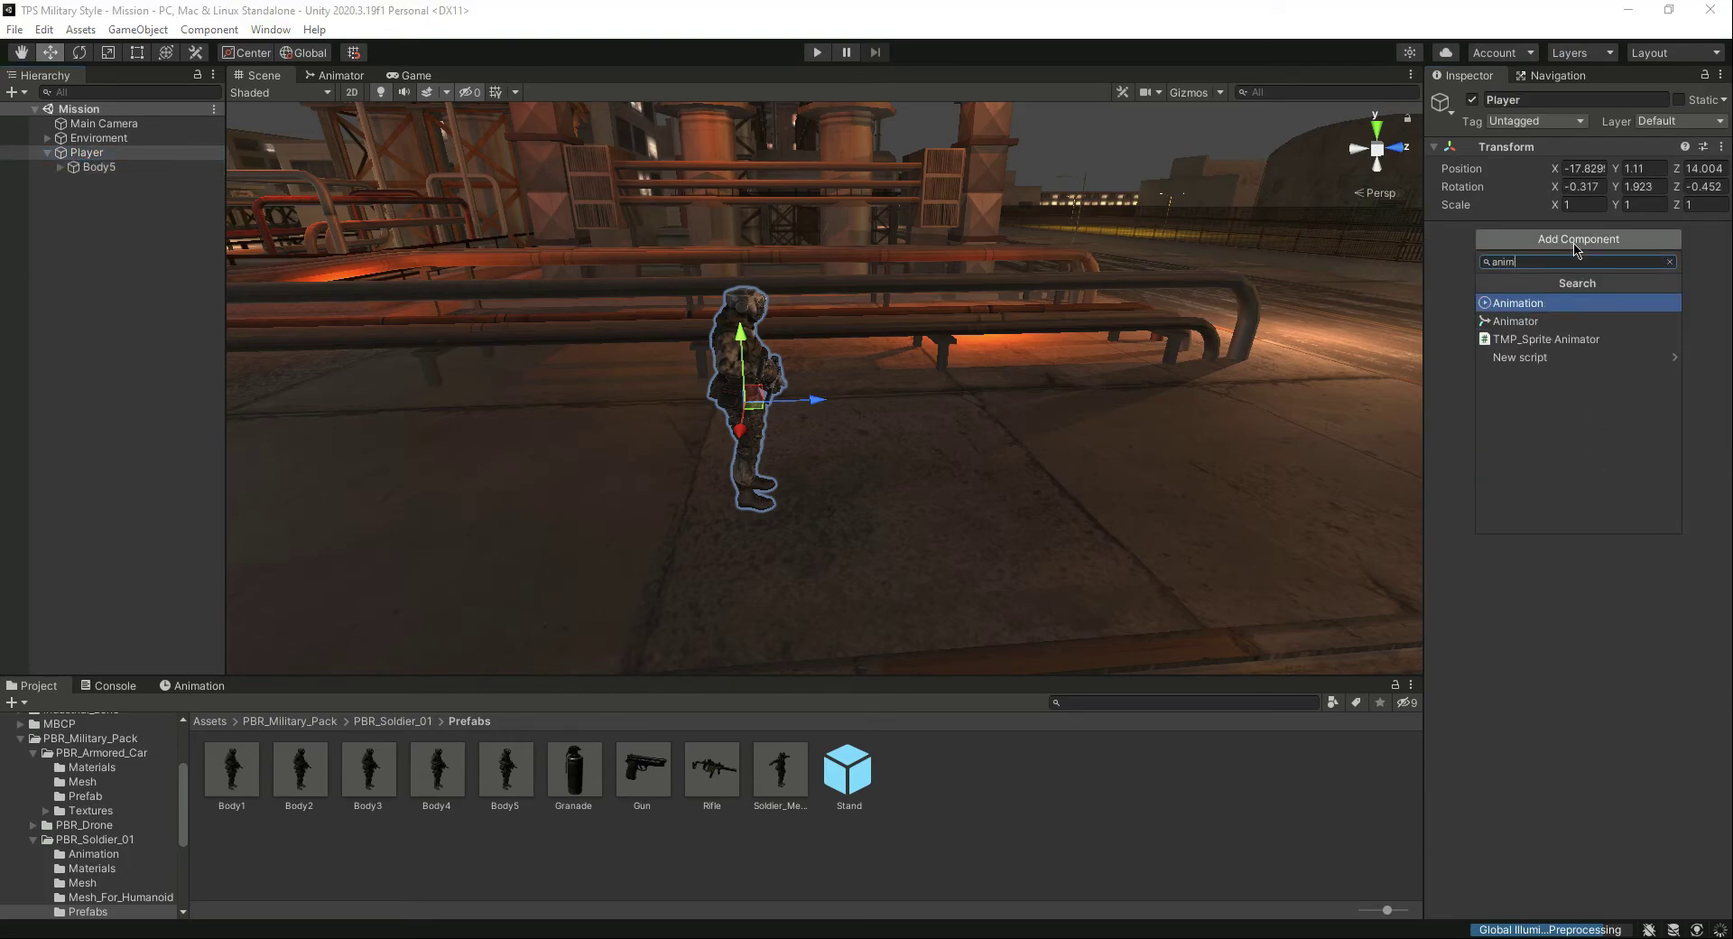
key(Down)
key(Return)
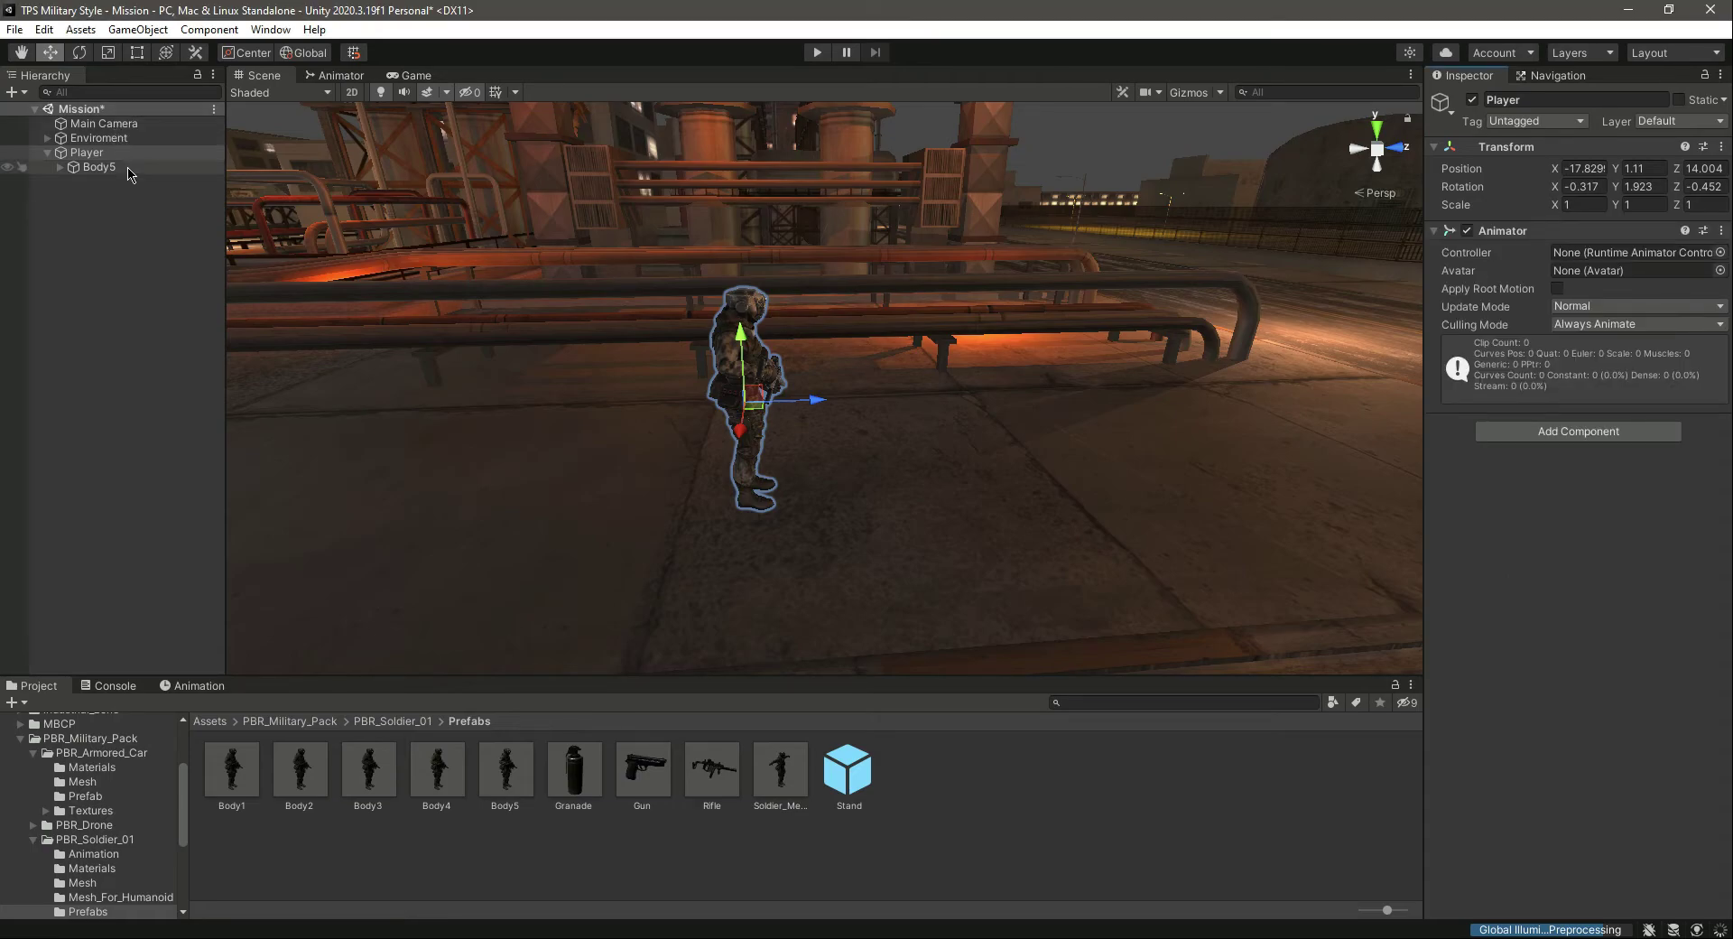
- Locate the avatar asset used by Body5 and assign Solder_MeshAvatar as the avatar of Player's Animator
click(100, 167)
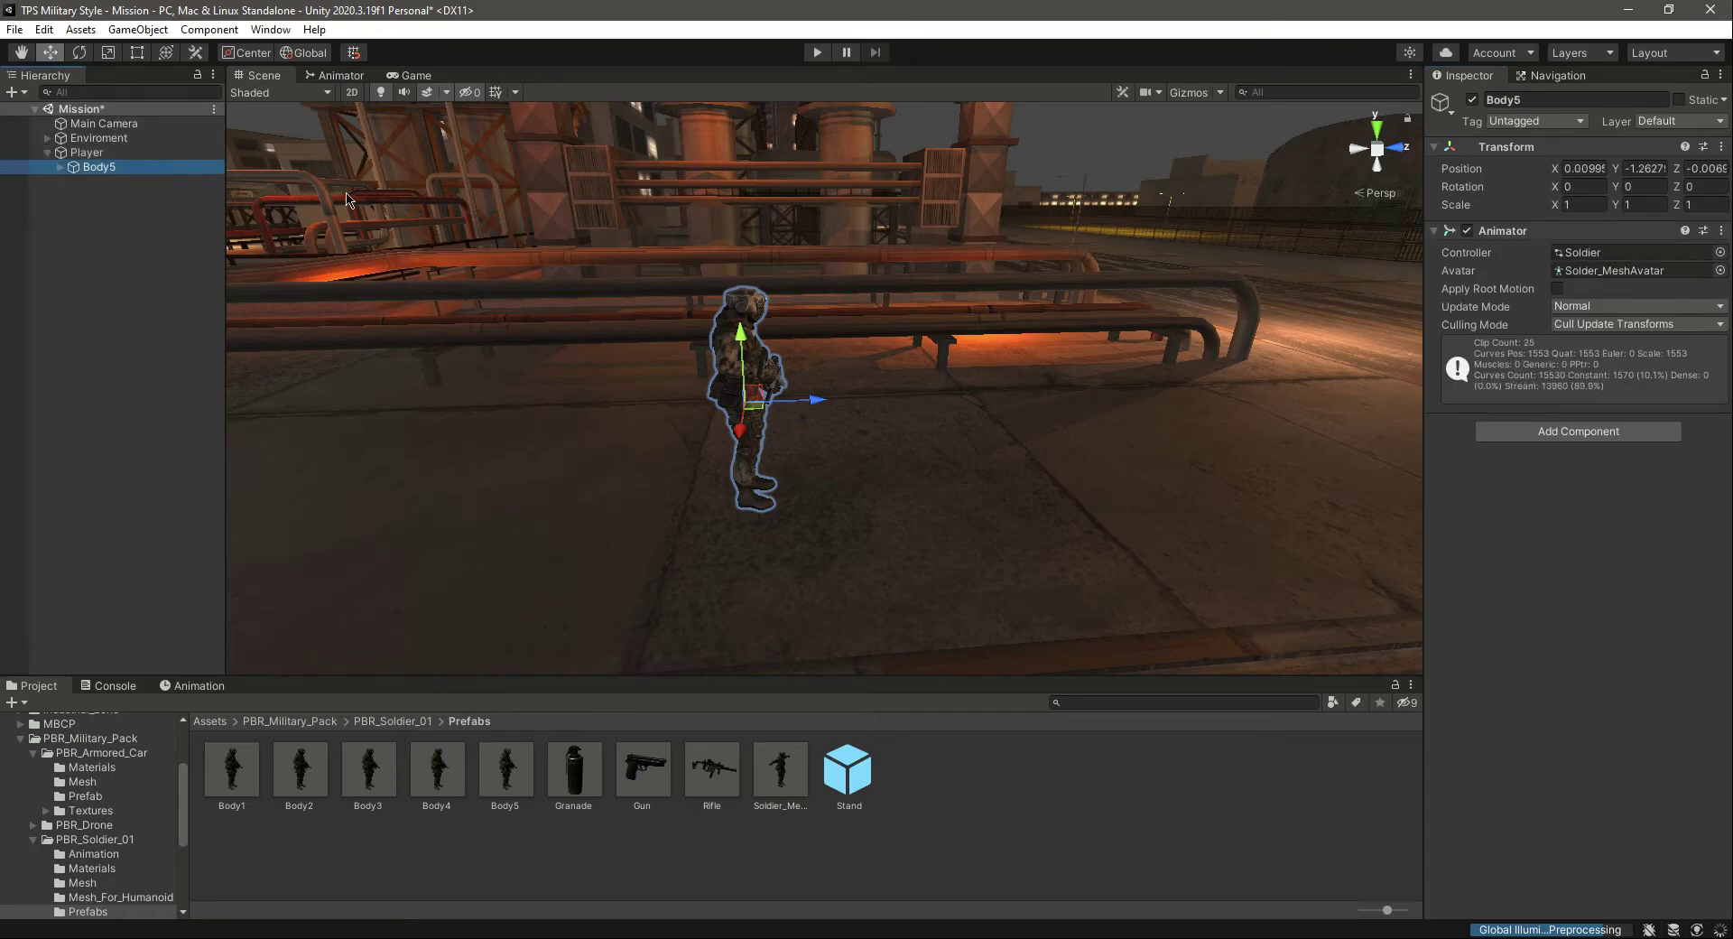
click(1636, 275)
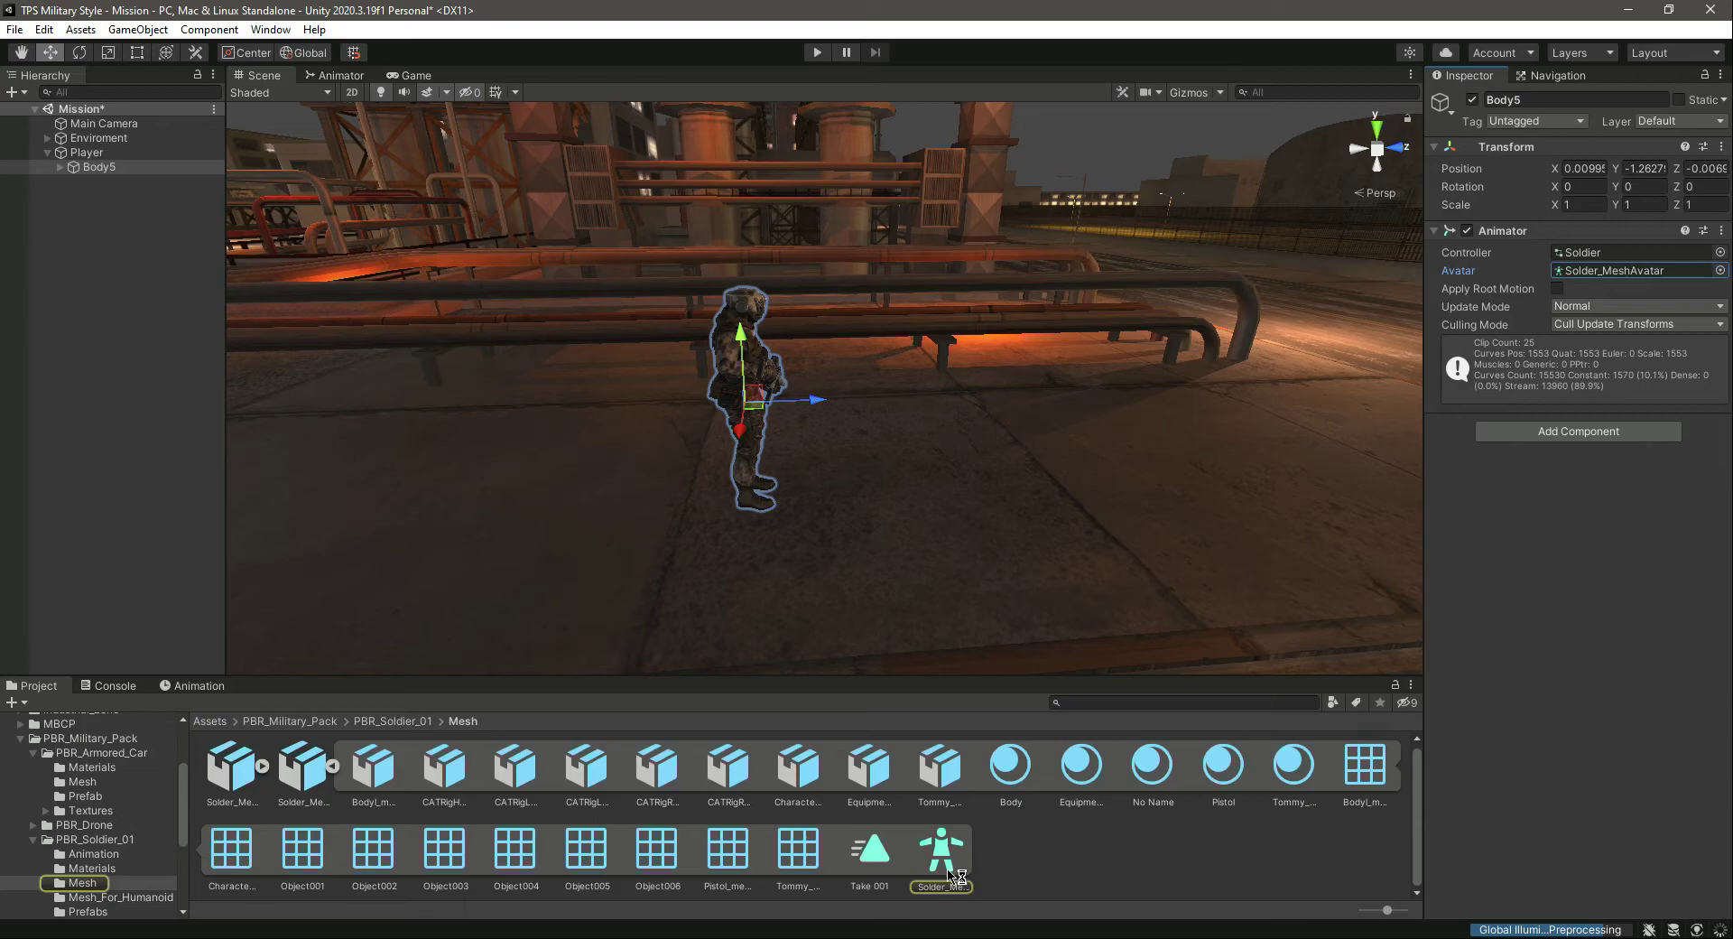
click(87, 152)
drag(955, 862, 1594, 271)
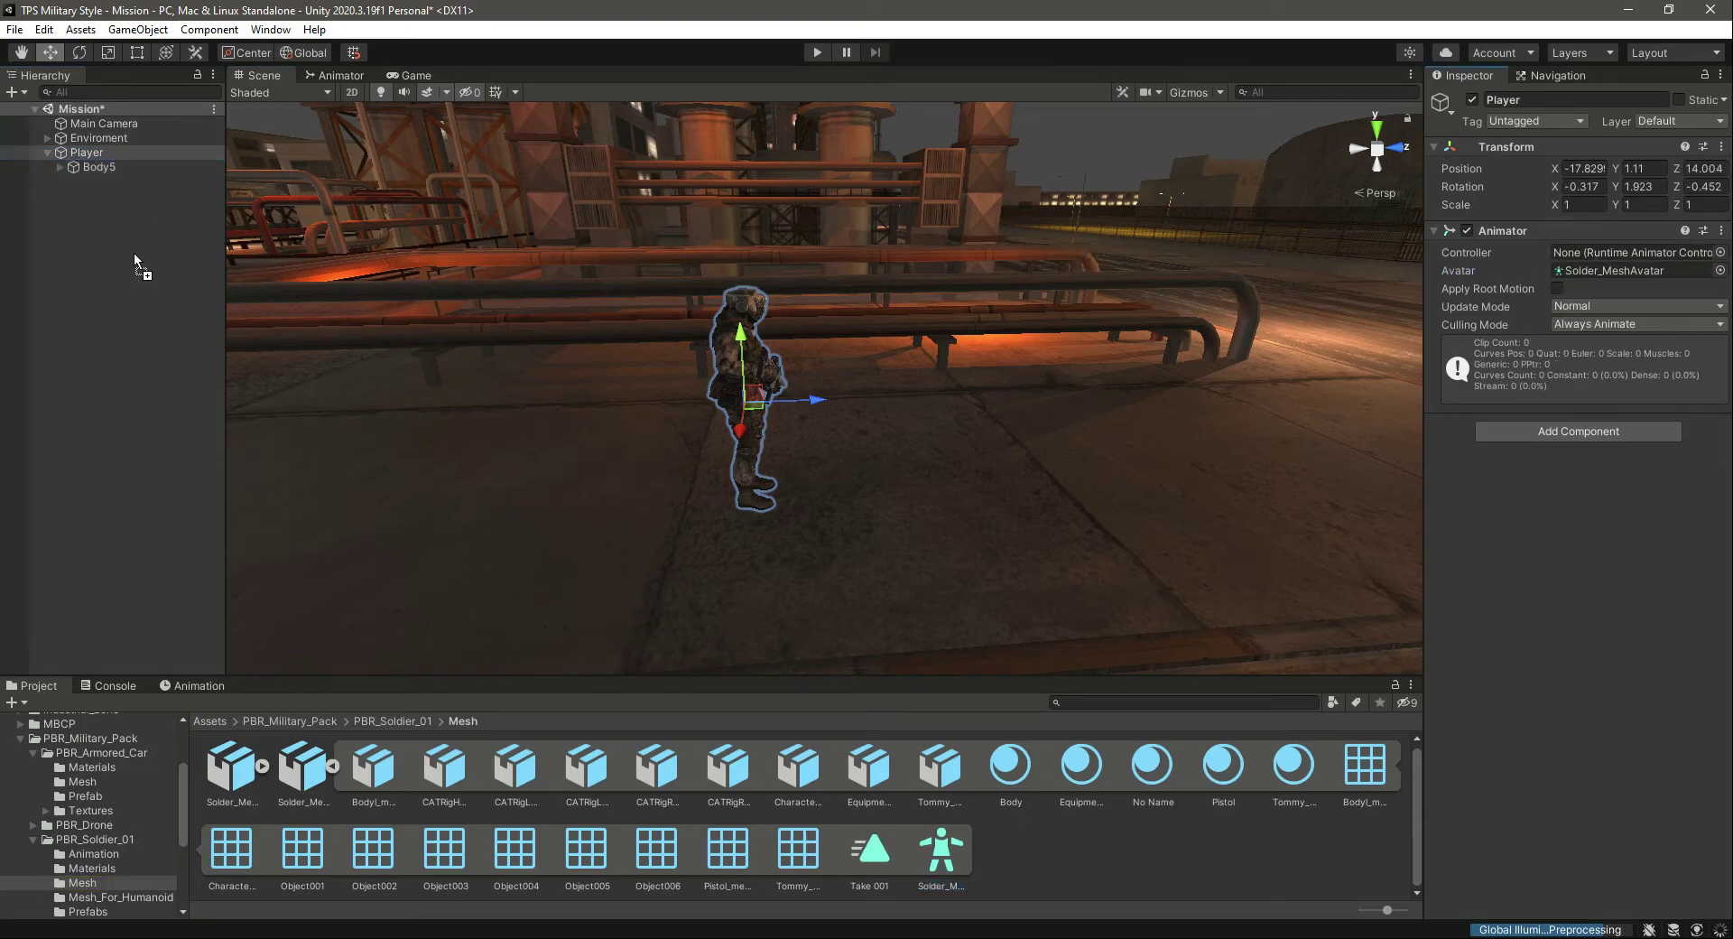
- Remove the Animator component from Body5 and show the contents of the PBR_Military_Pack asset folder
click(135, 168)
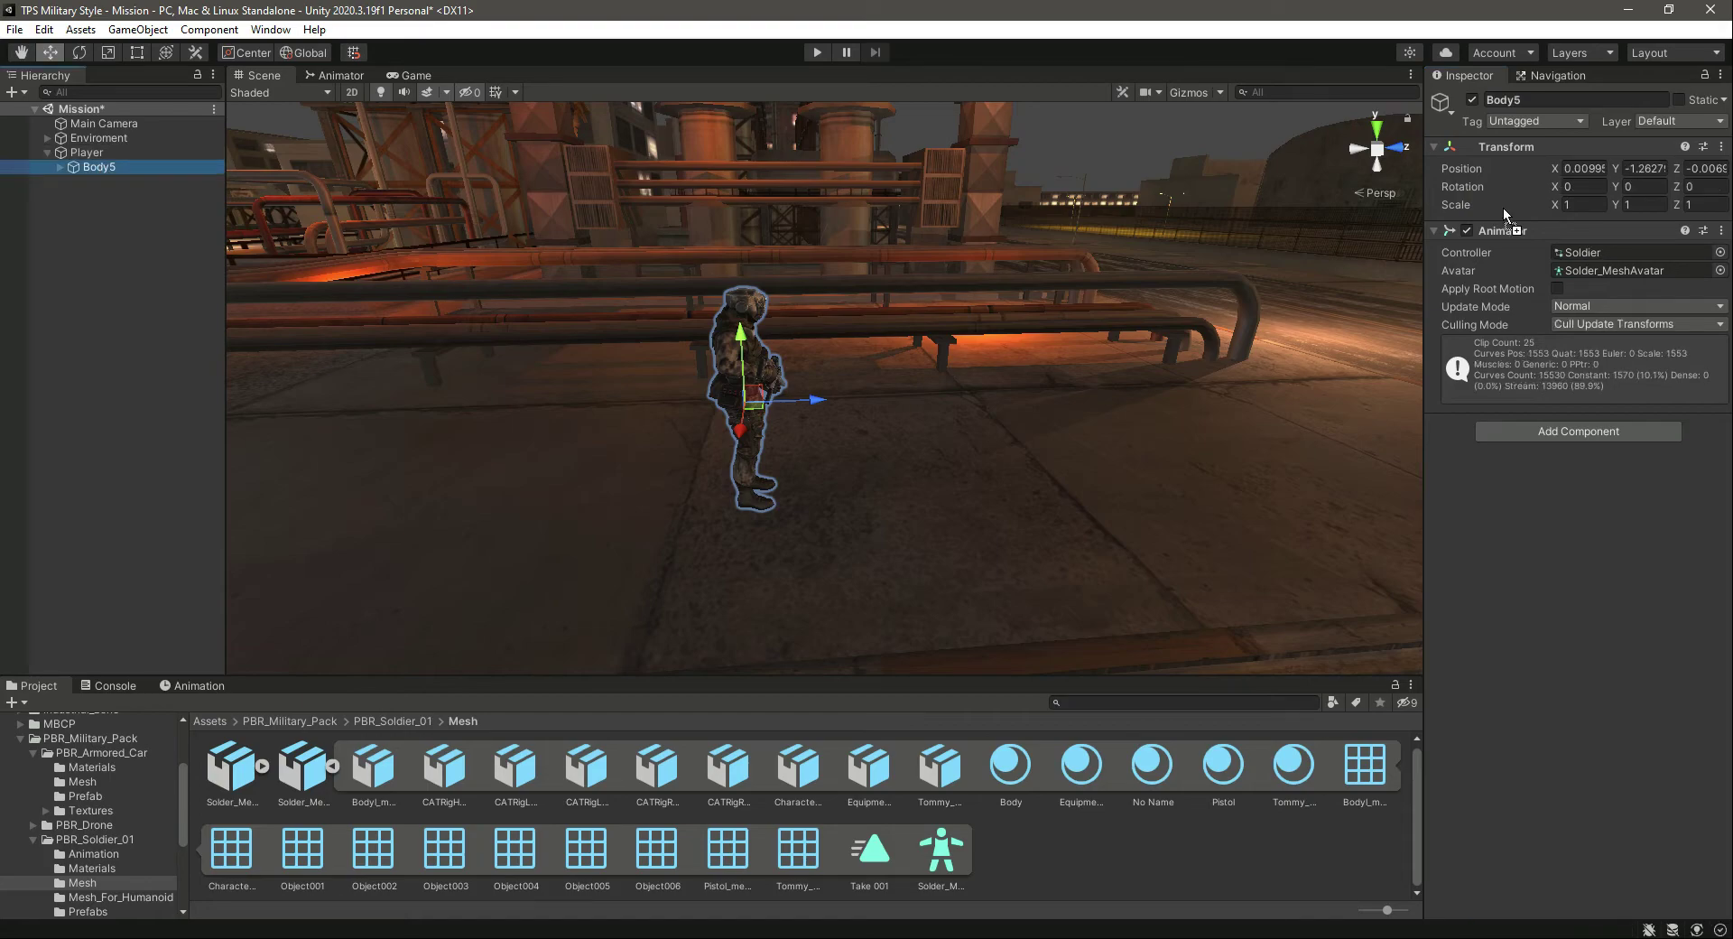
click(1722, 232)
click(1560, 272)
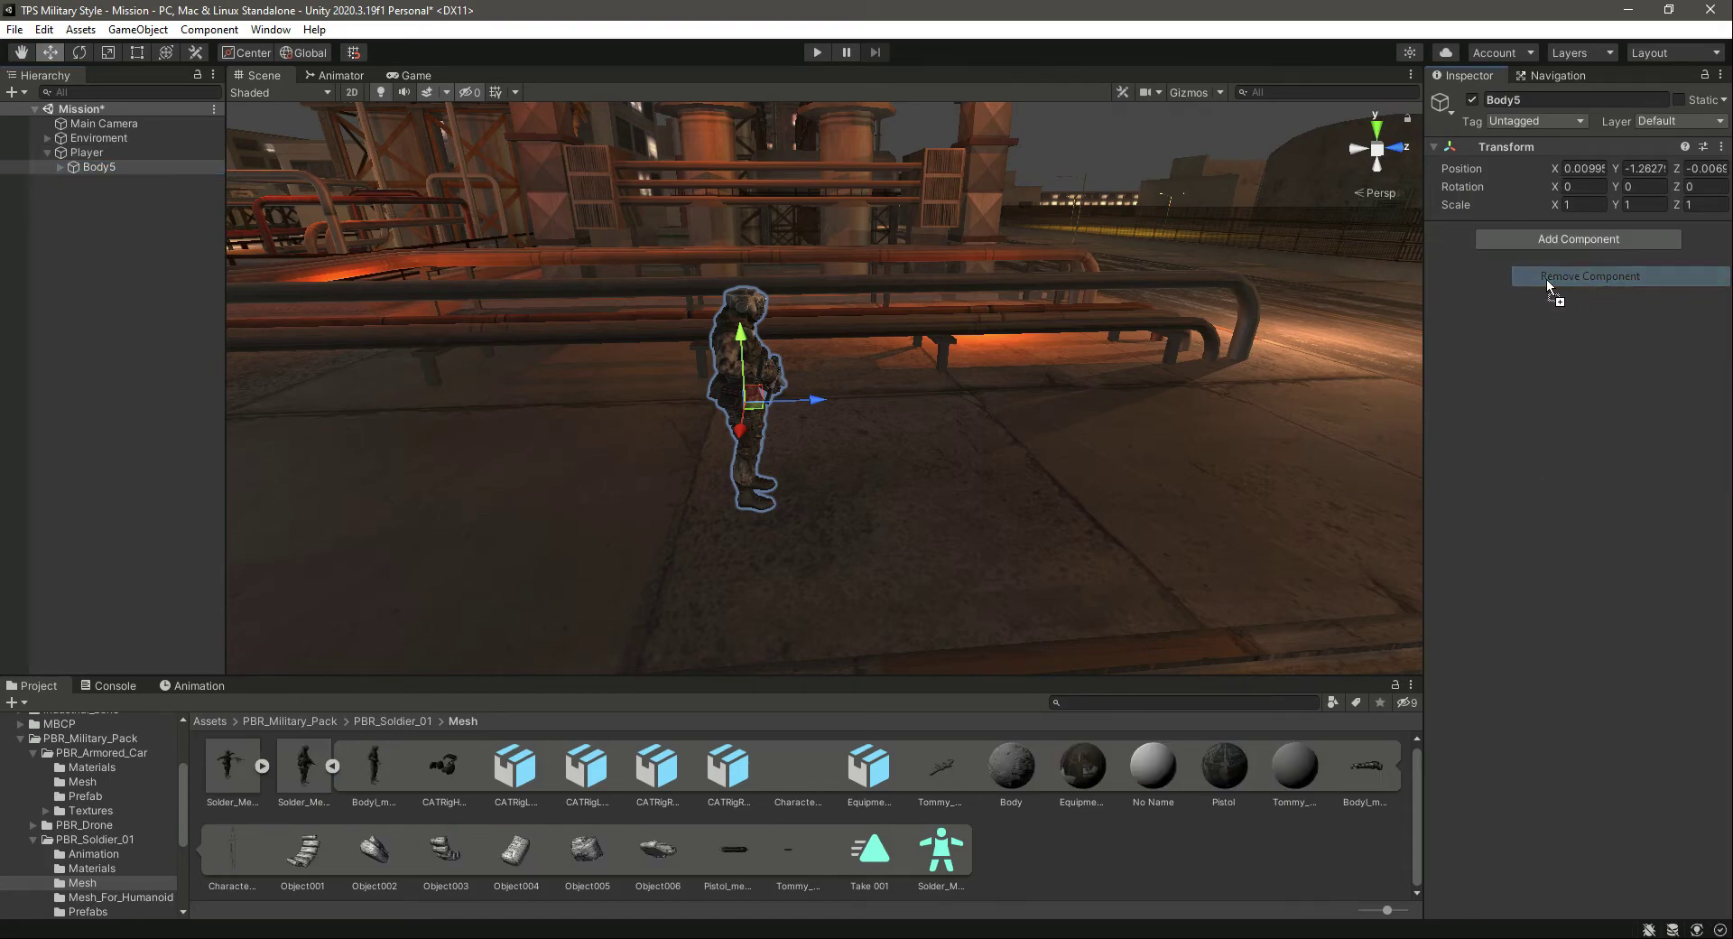
click(47, 152)
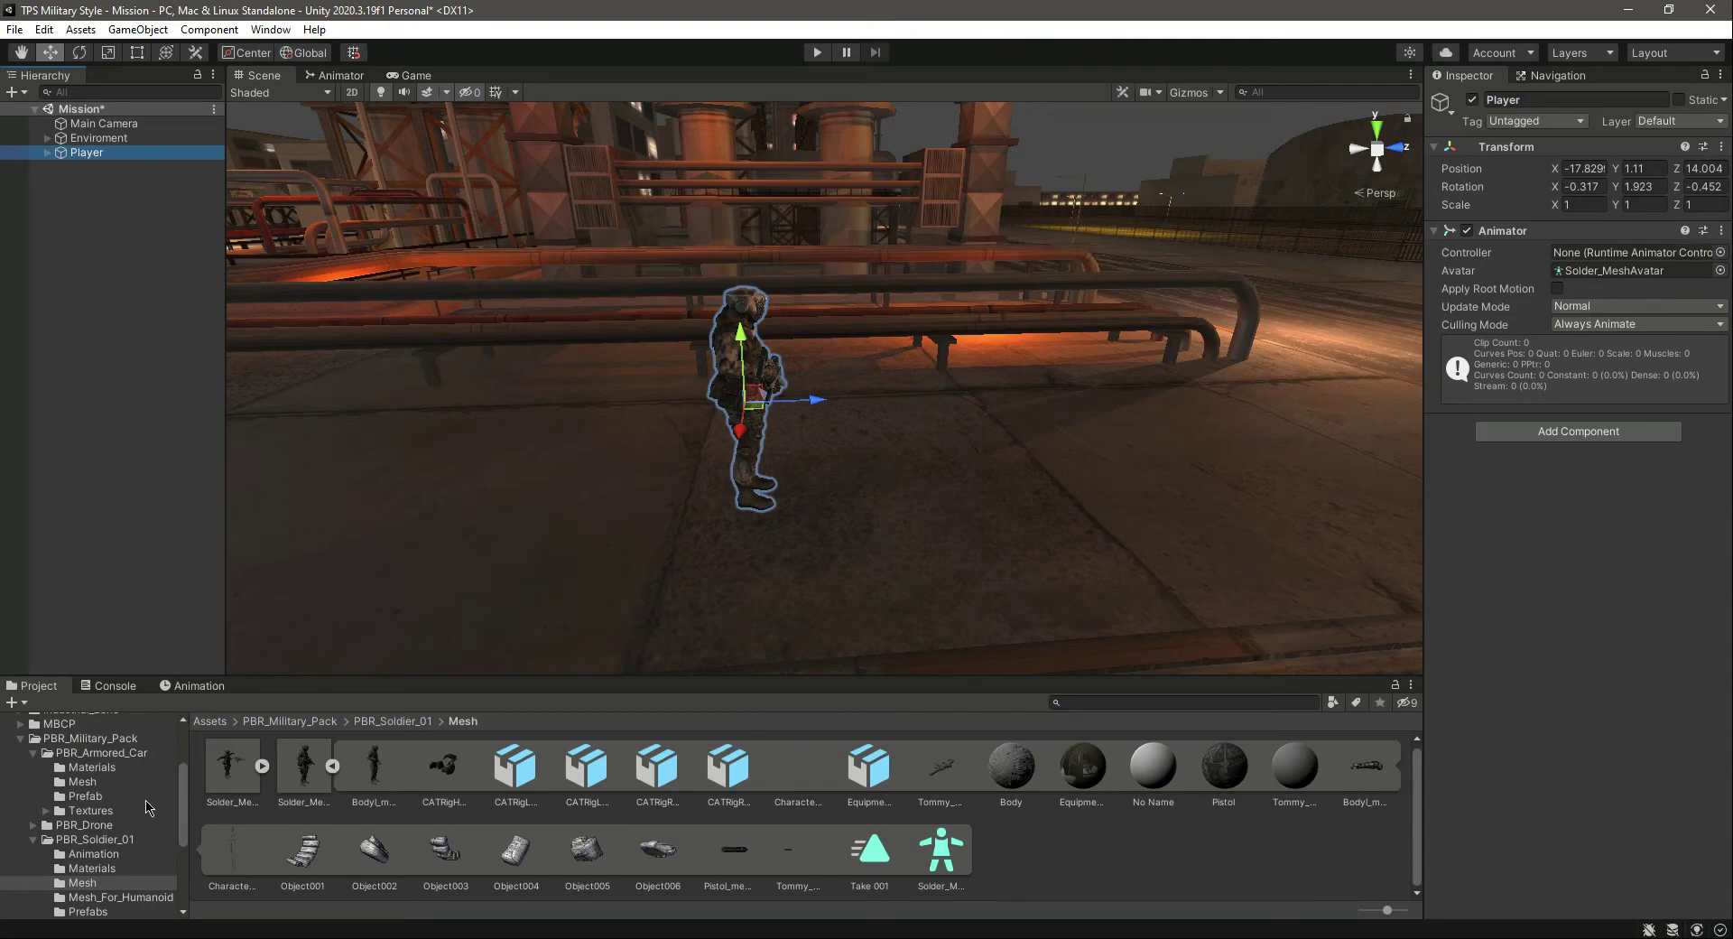
click(21, 739)
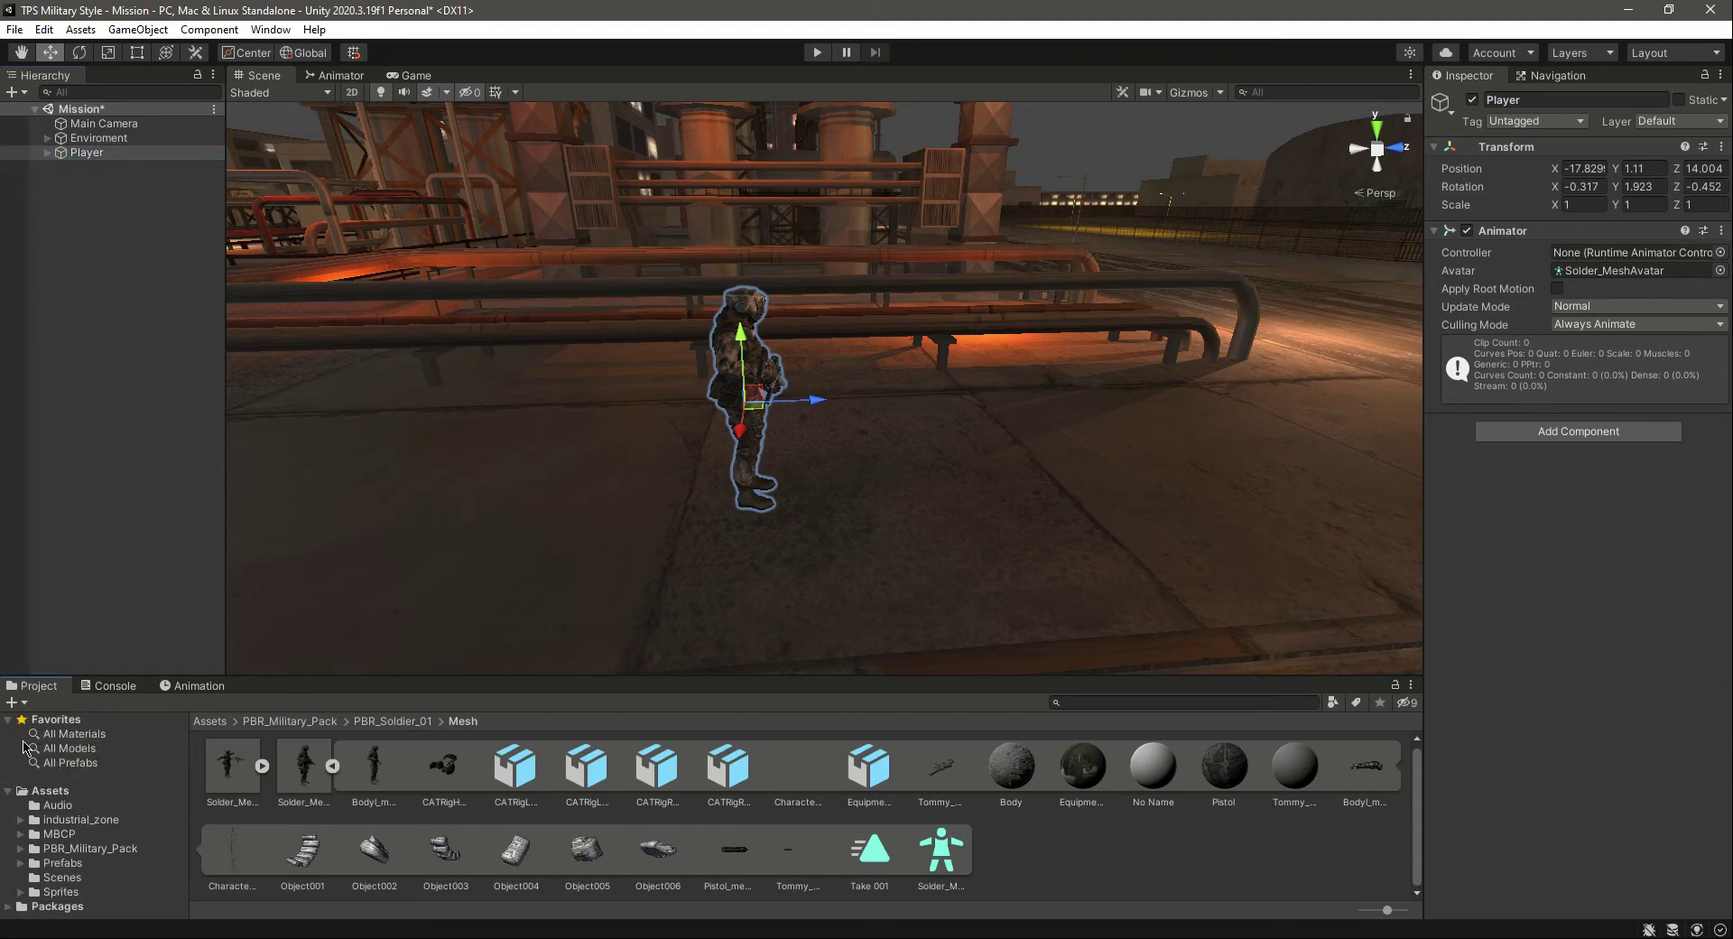
click(71, 847)
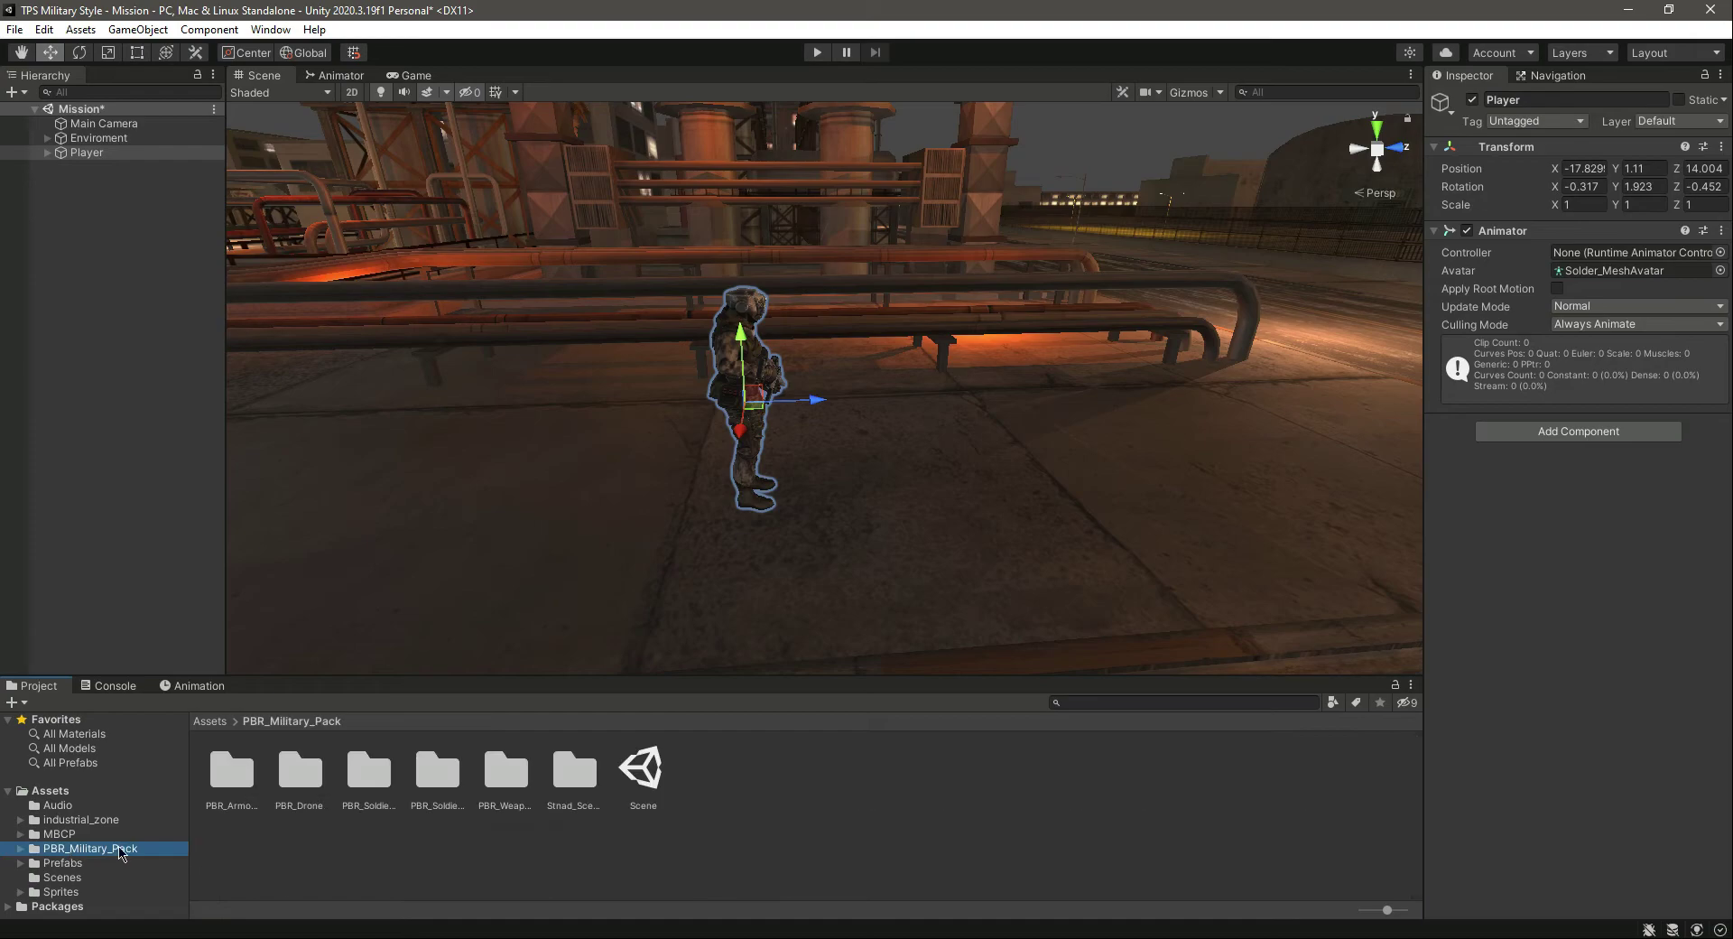
- Select four road segments around the concrete storage-tank yard, starting with the T-shaped junction piece Object071
right_drag(921, 391, 1110, 452)
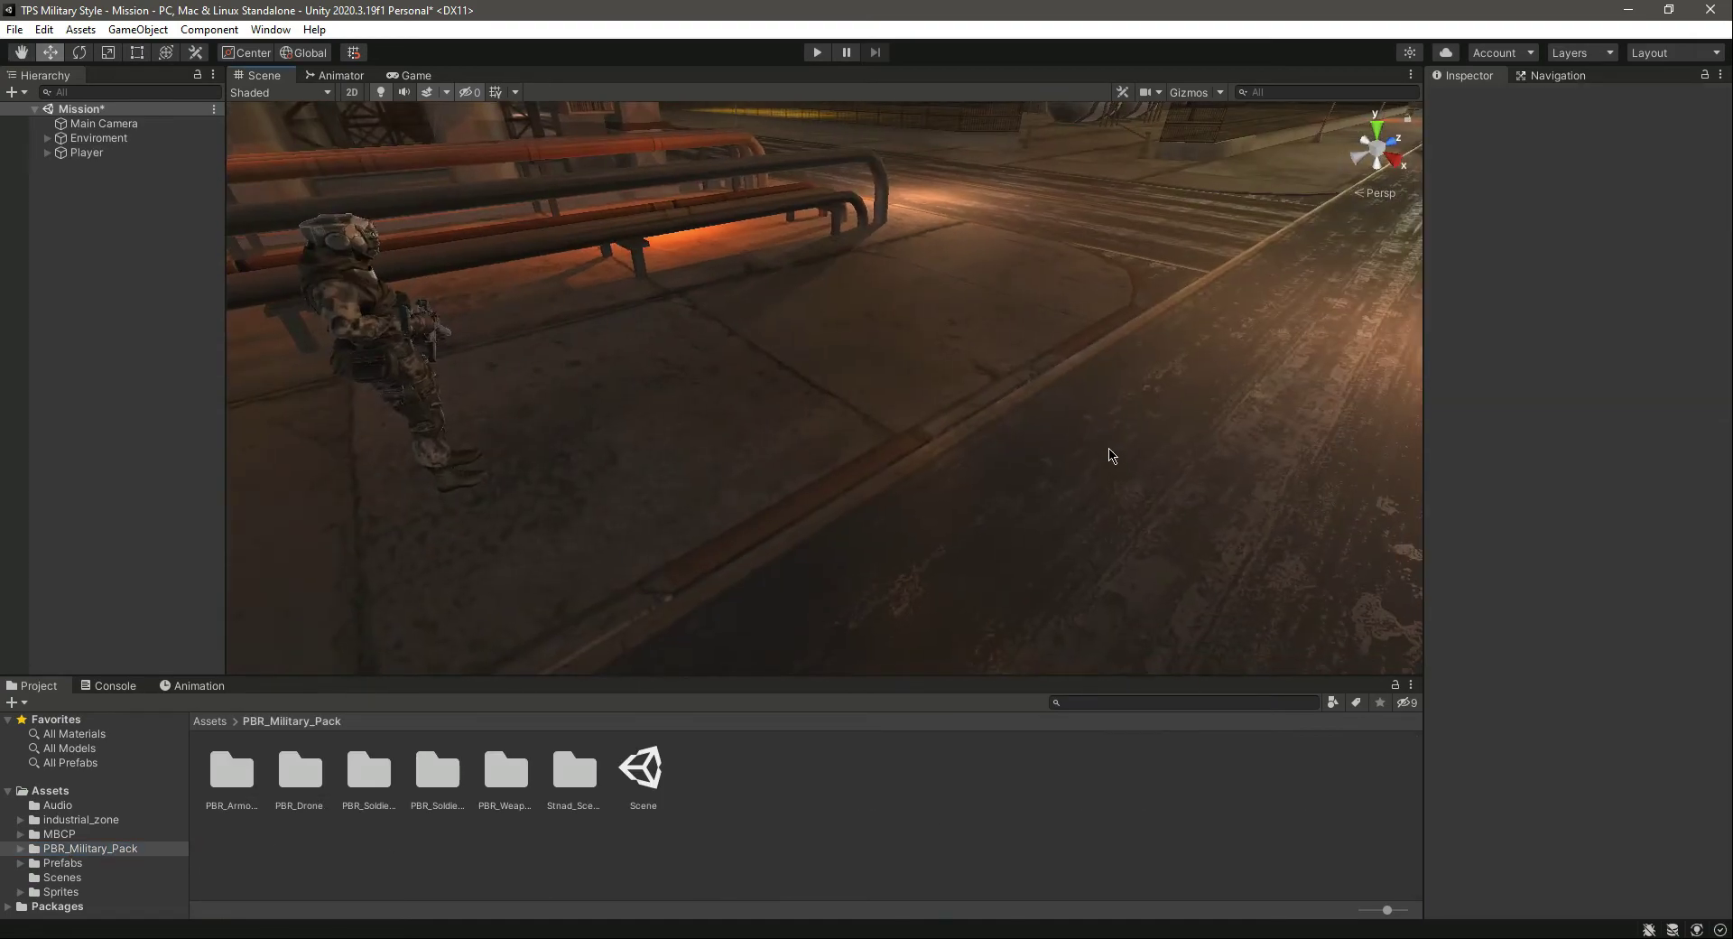
scroll(1111, 456, down, 10)
scroll(1111, 456, down, 2)
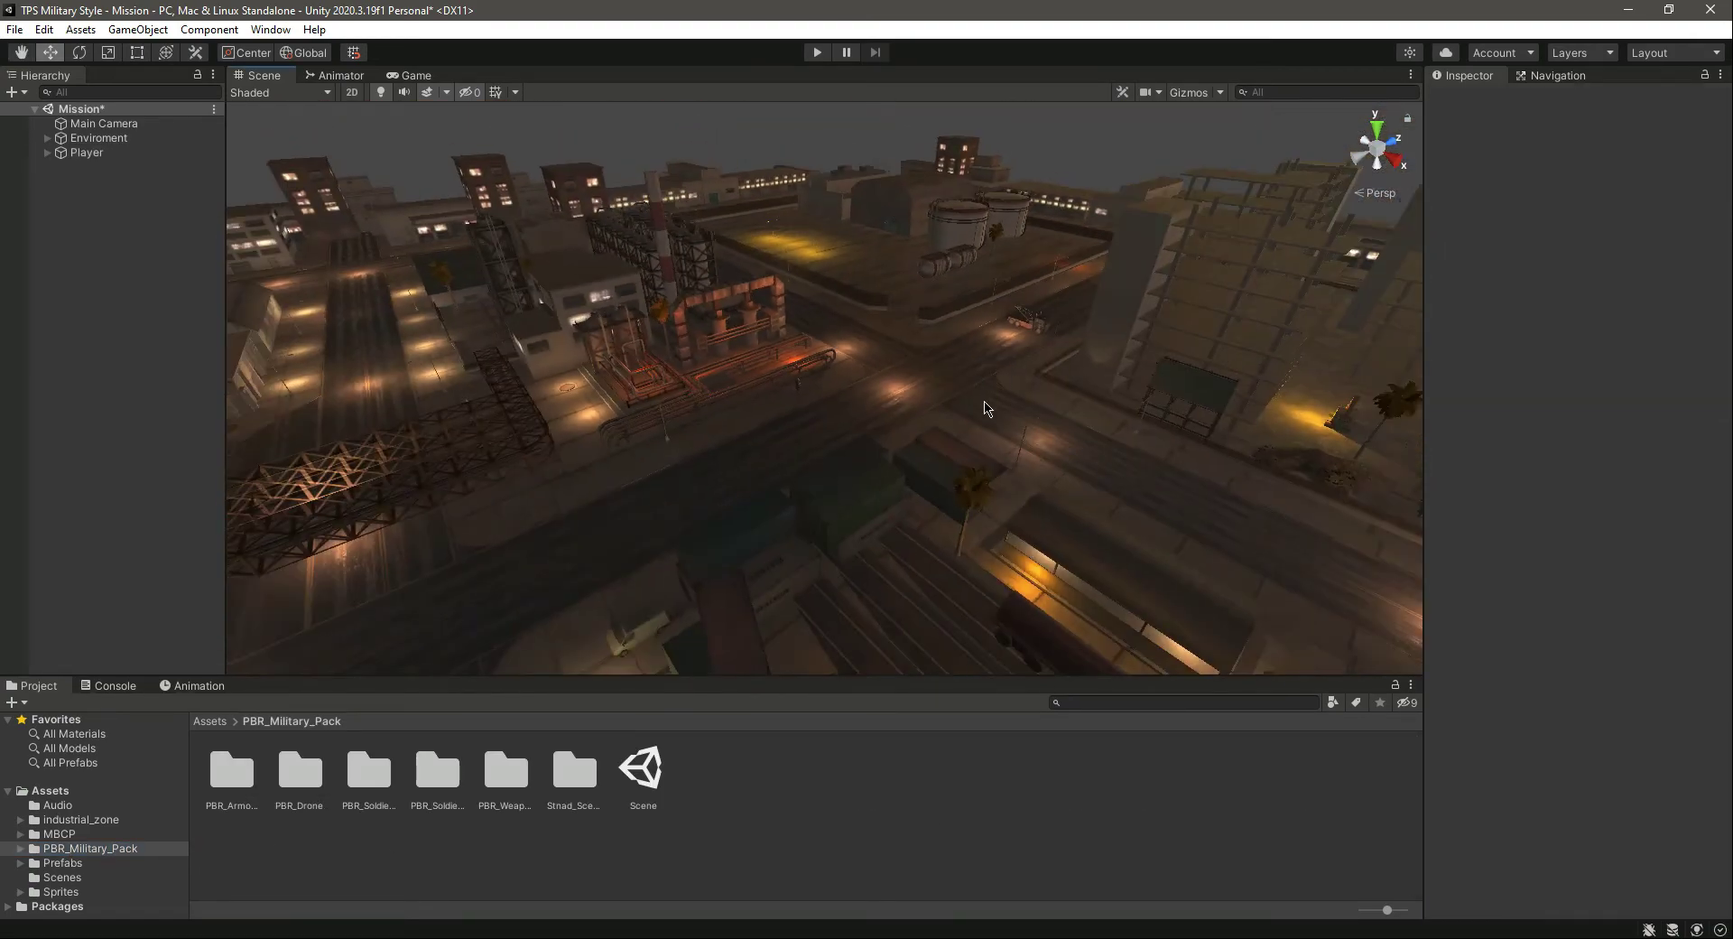
right_drag(983, 406, 1268, 402)
scroll(906, 467, down, 3)
key(Left)
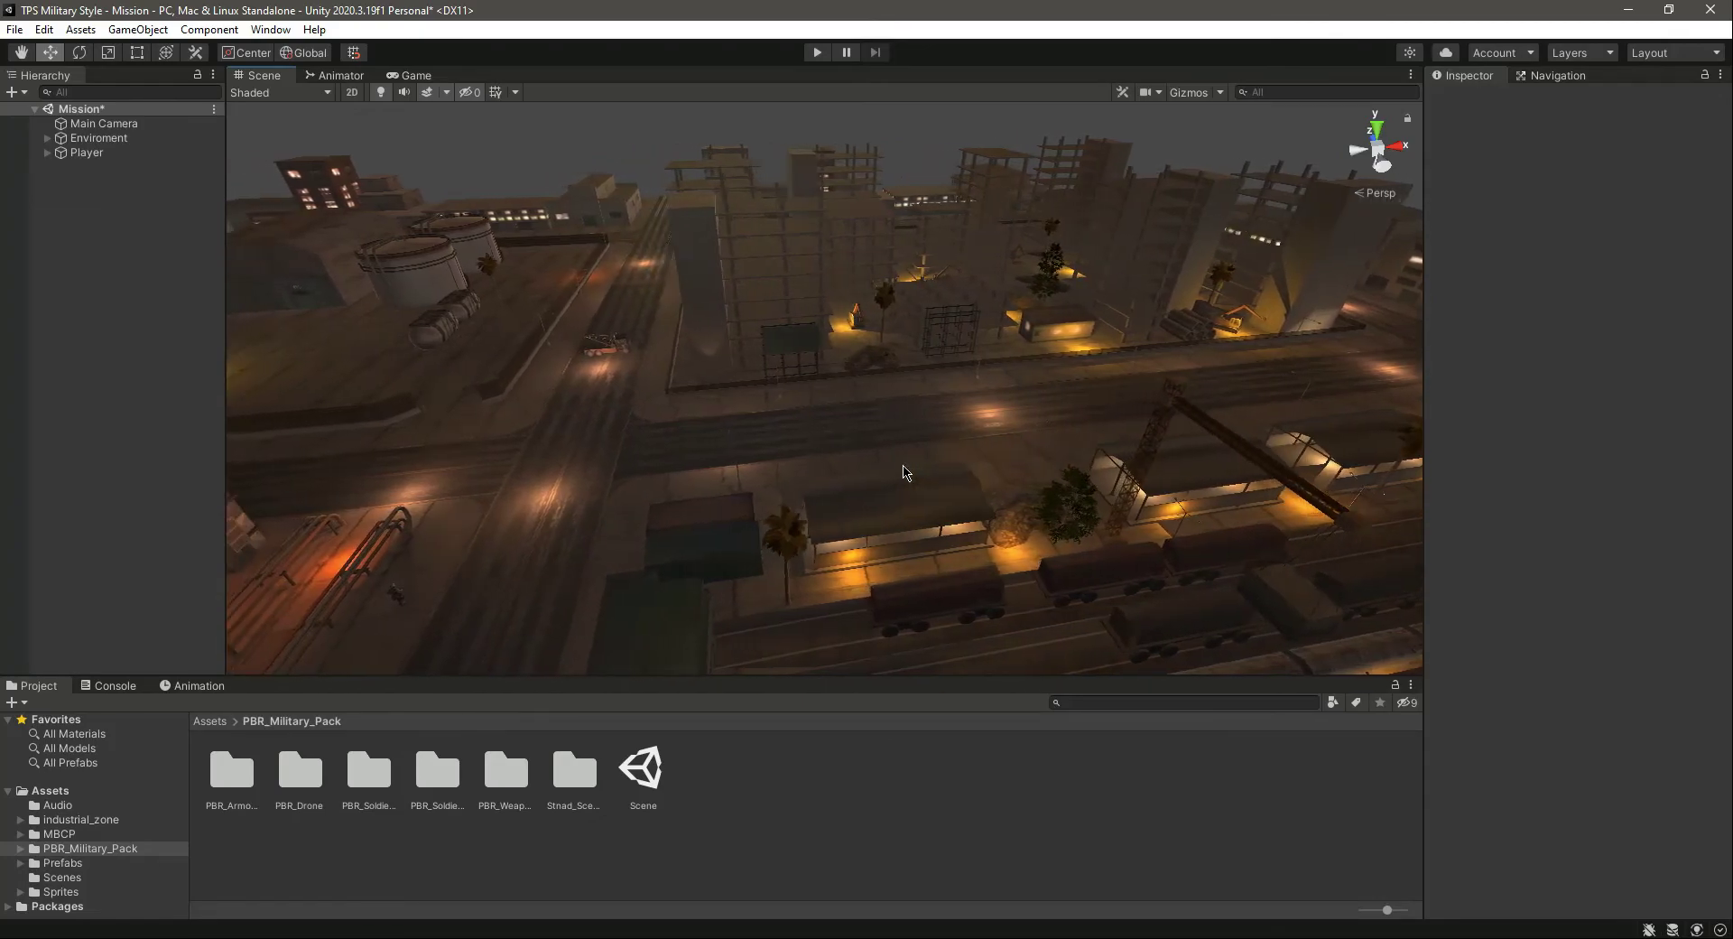
middle_drag(733, 397, 1095, 406)
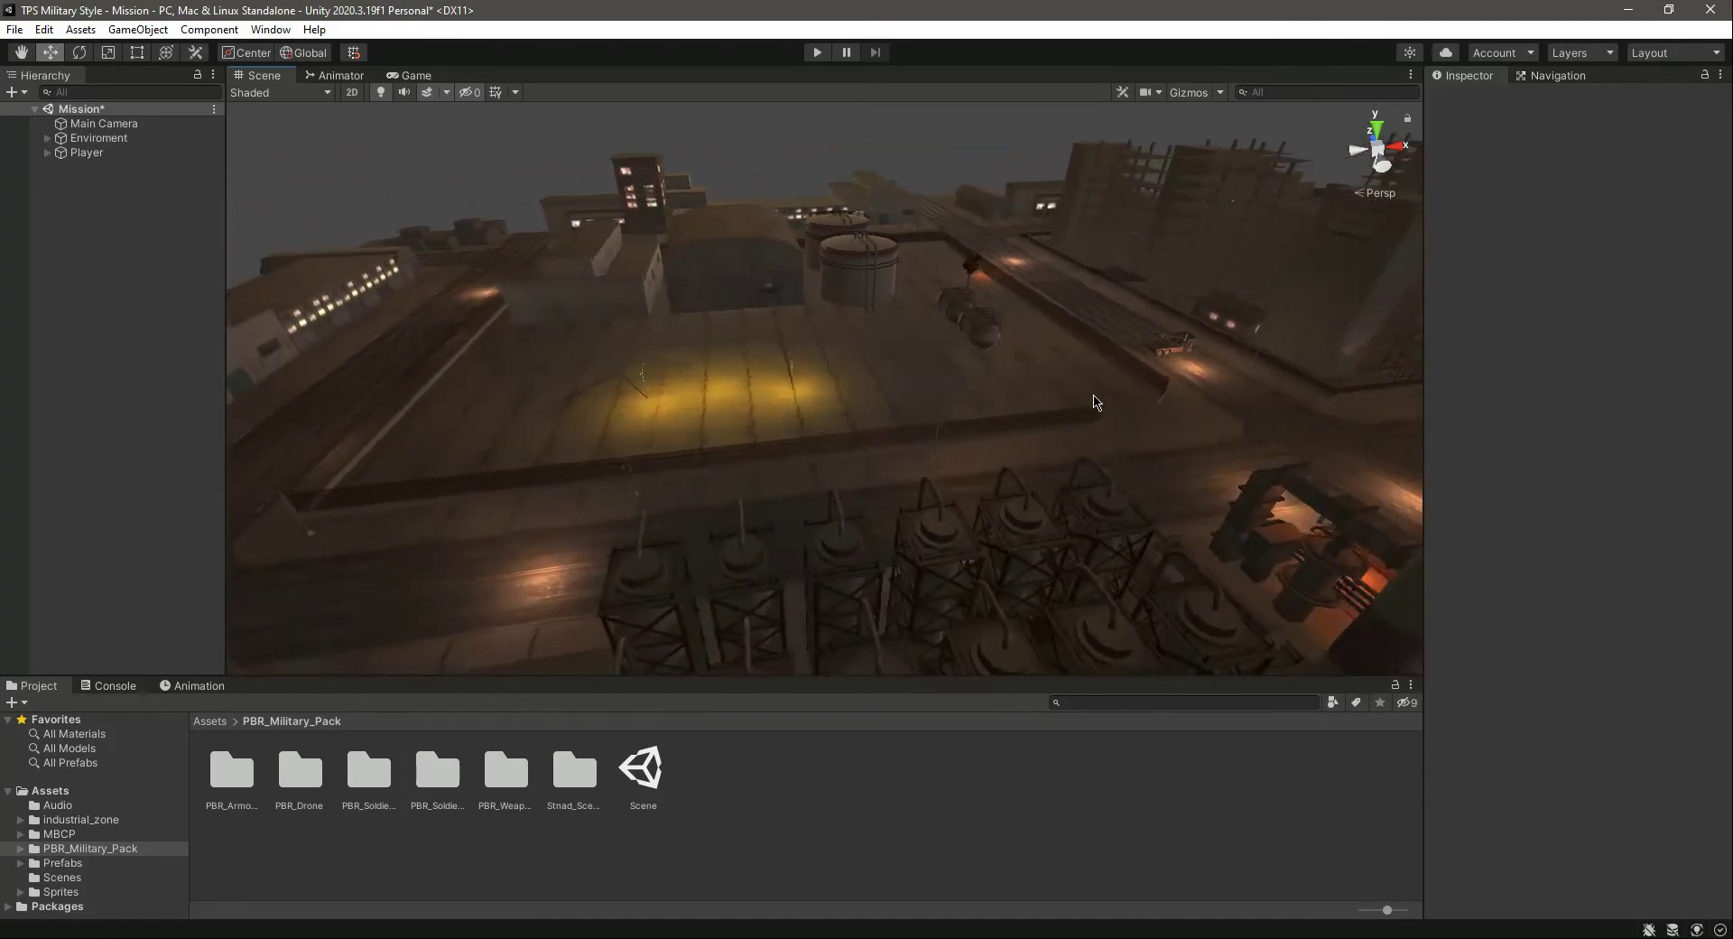
scroll(1095, 406, up, 4)
right_drag(747, 371, 940, 340)
scroll(1021, 376, up, 3)
click(939, 340)
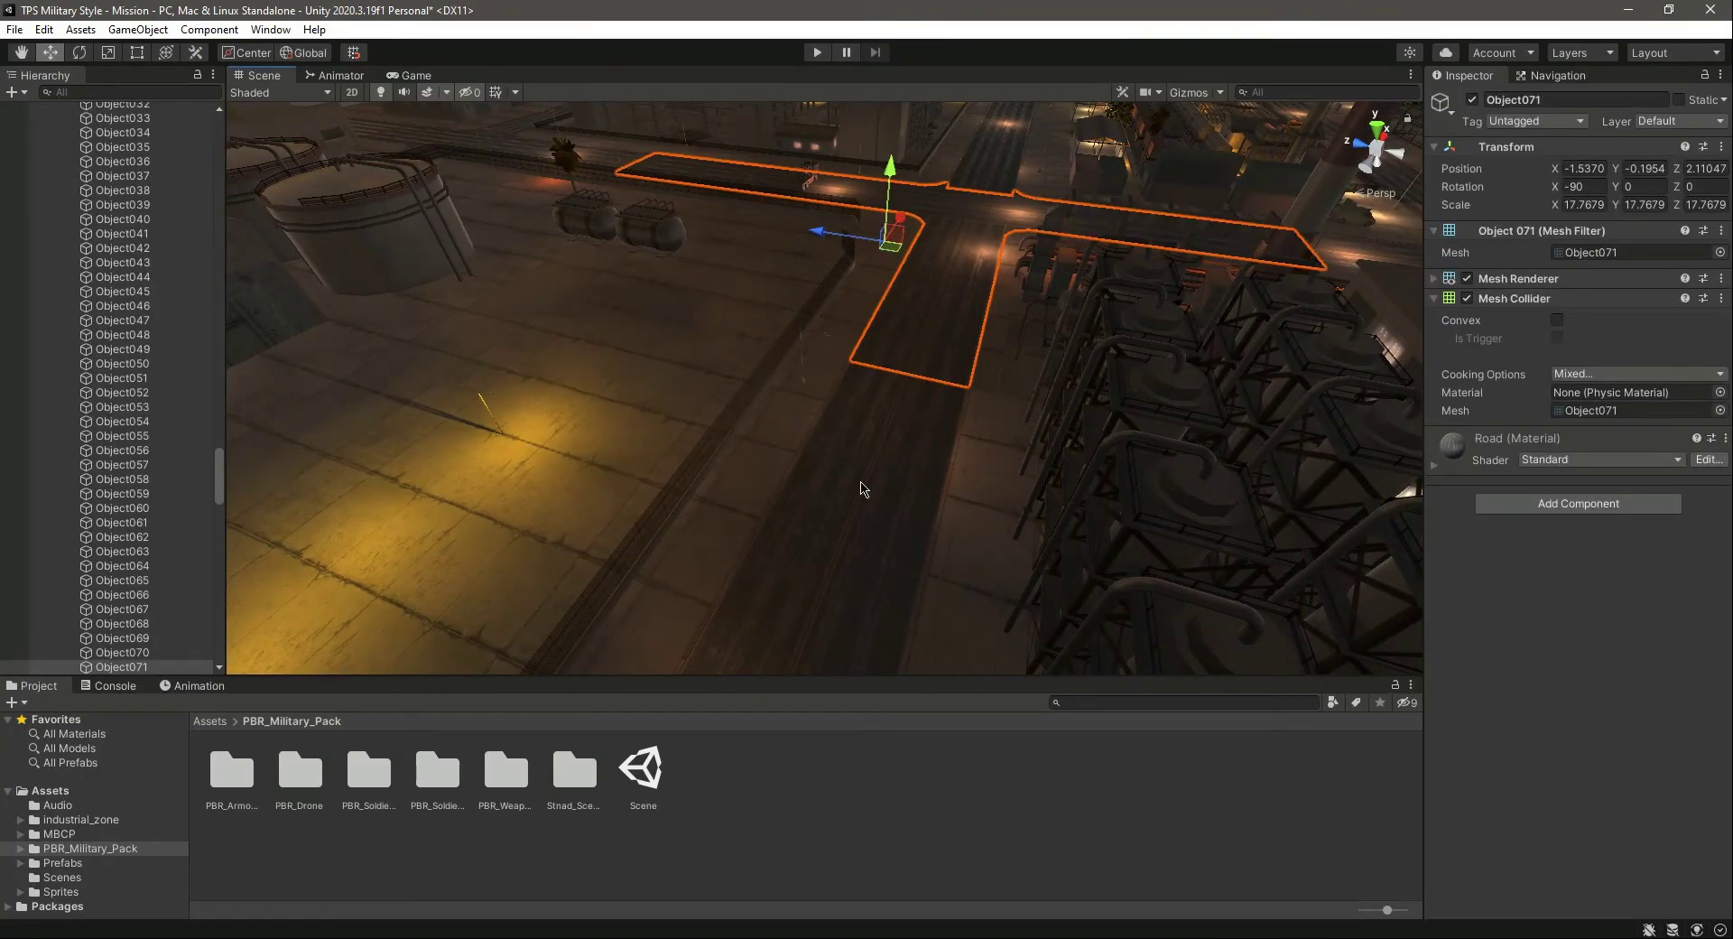
shift+click(891, 454)
right_drag(893, 452, 489, 394)
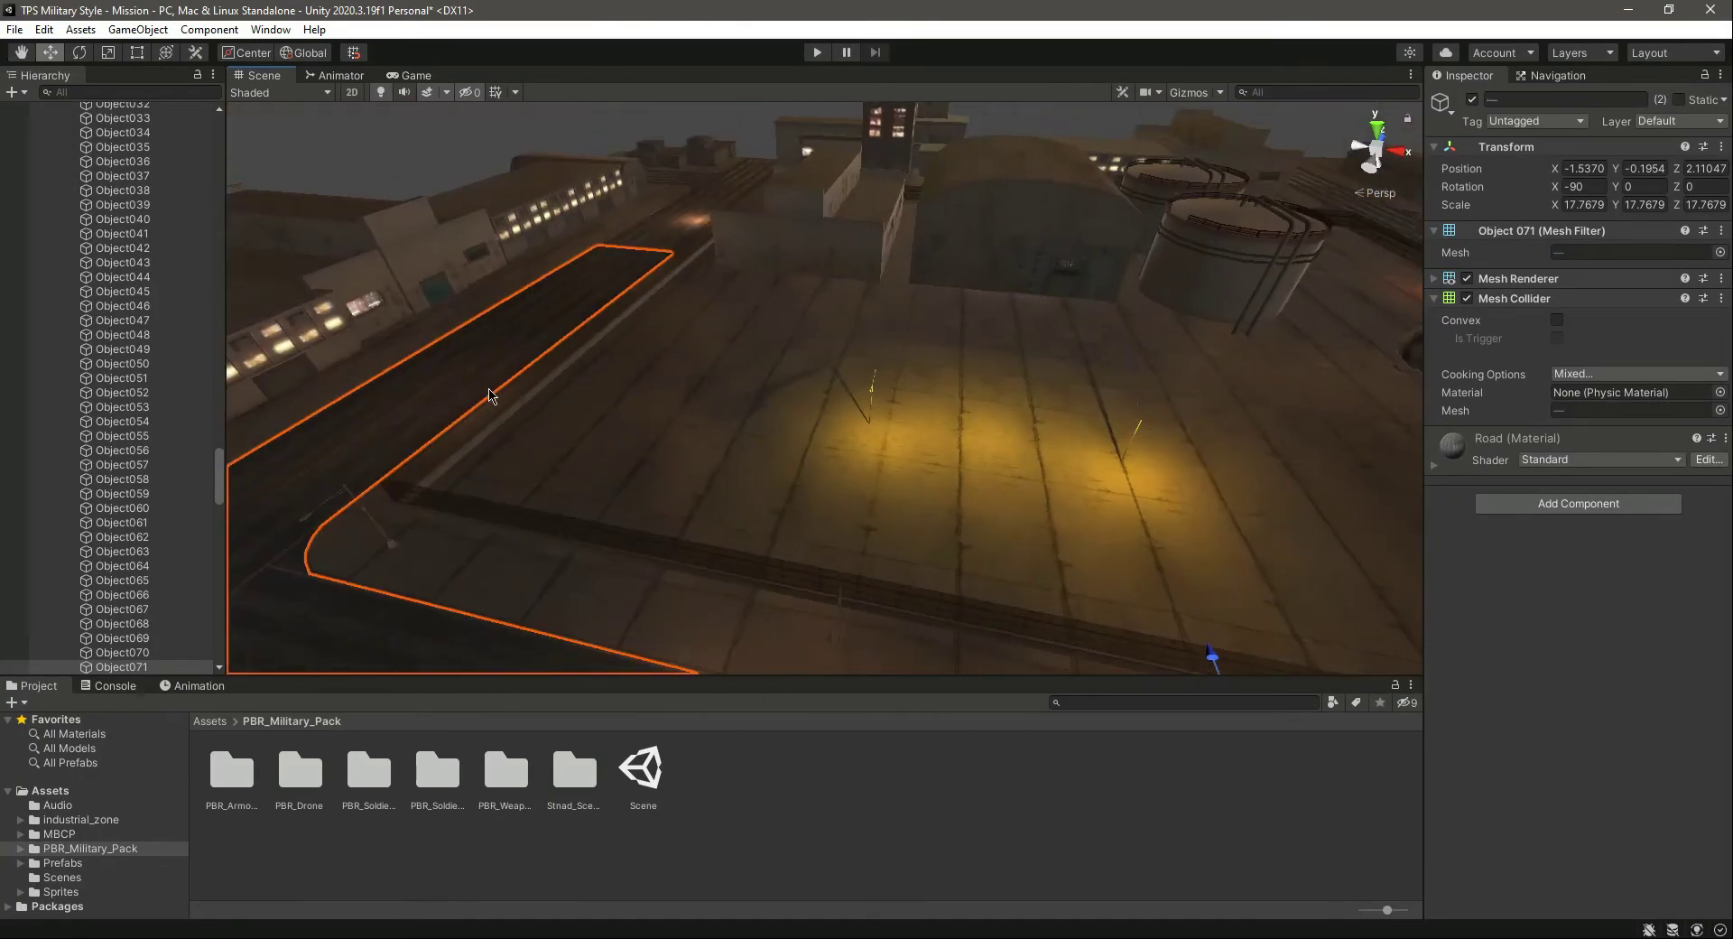
shift+click(659, 242)
right_drag(936, 491, 1218, 415)
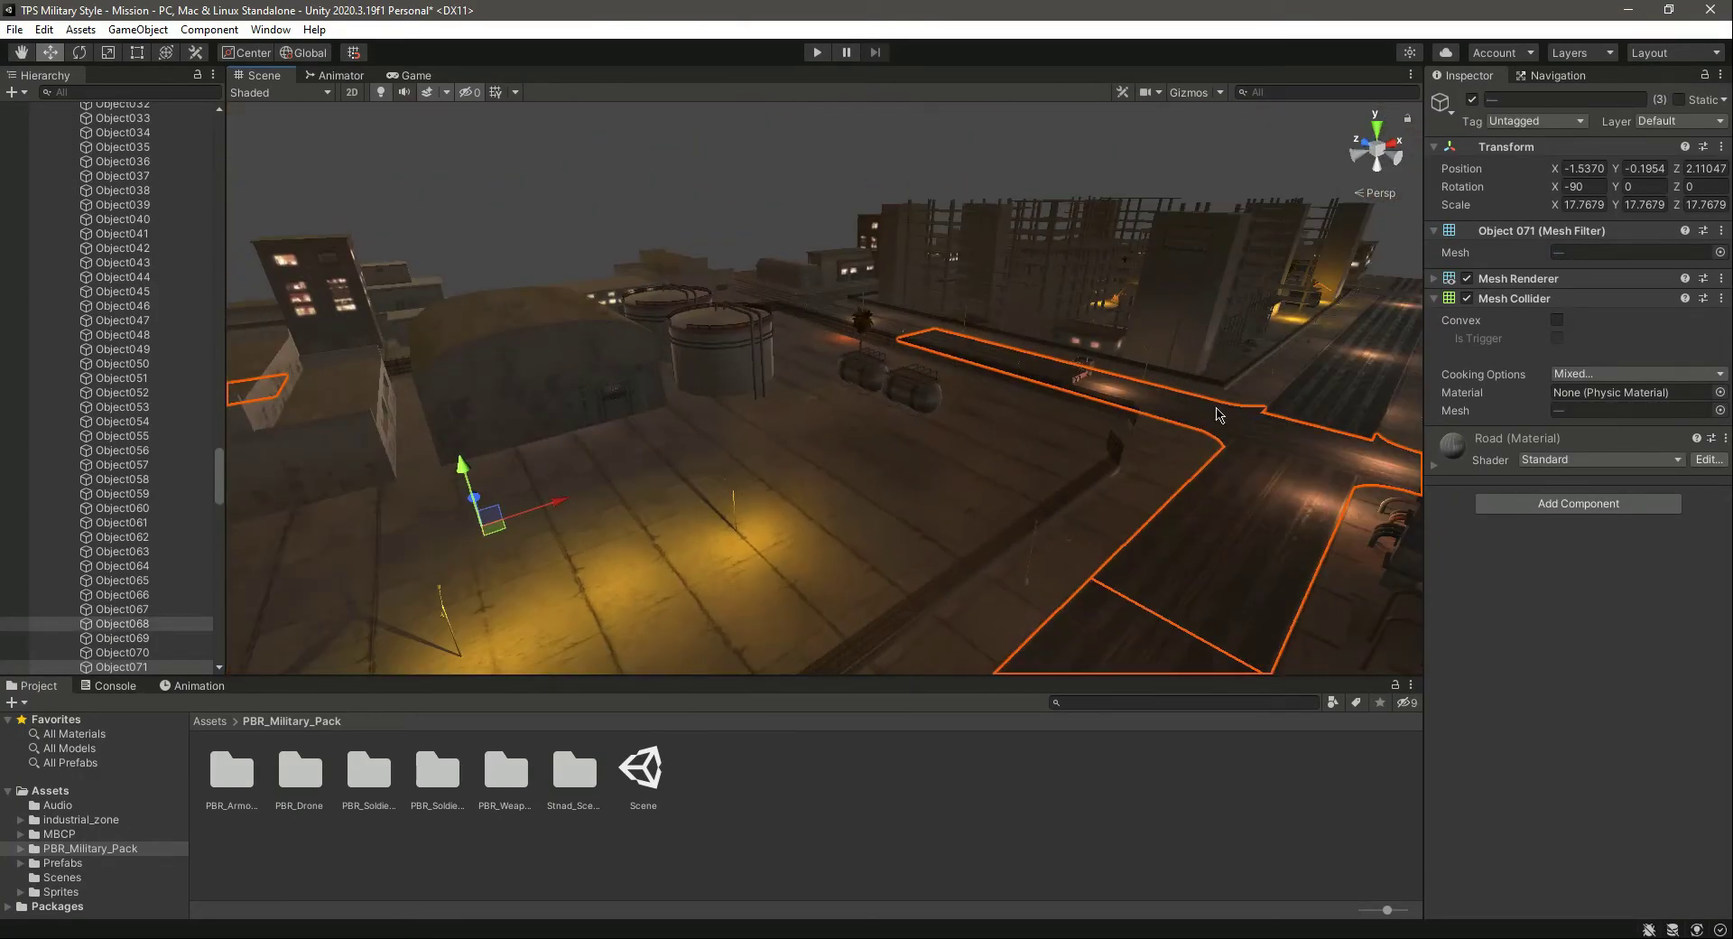
shift+click(828, 320)
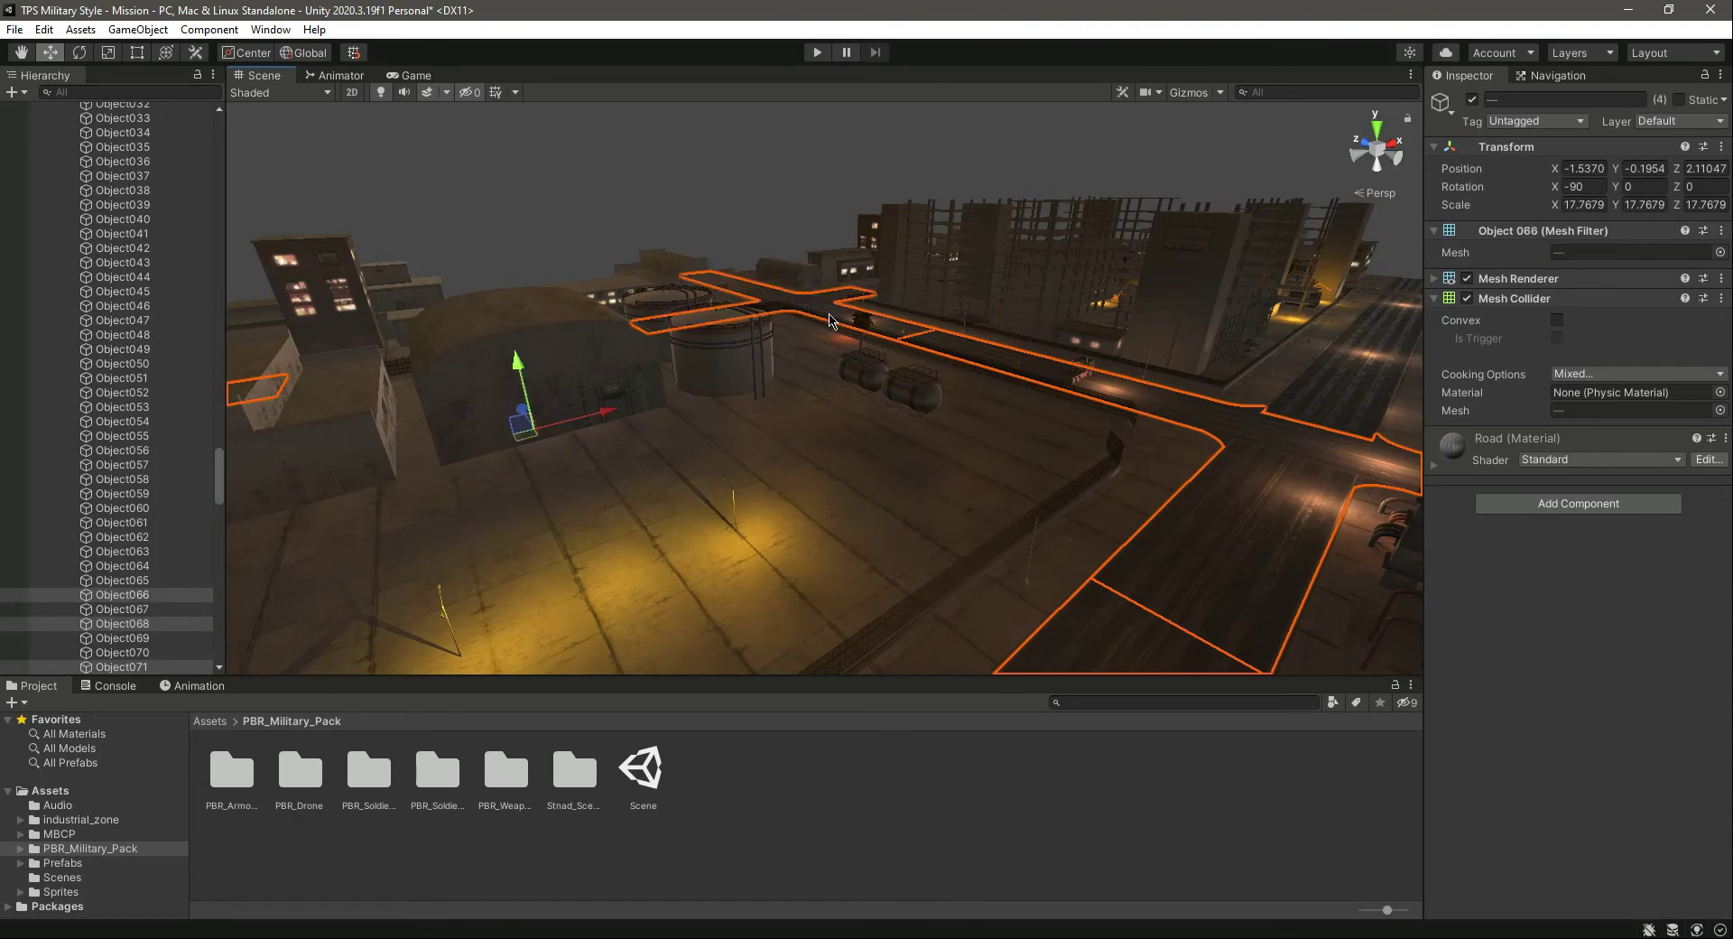
- Add the five concrete ground tiles of the floodlit storage-tank yard to the road selection
shift+click(720, 576)
shift+click(956, 465)
right_drag(772, 569, 635, 671)
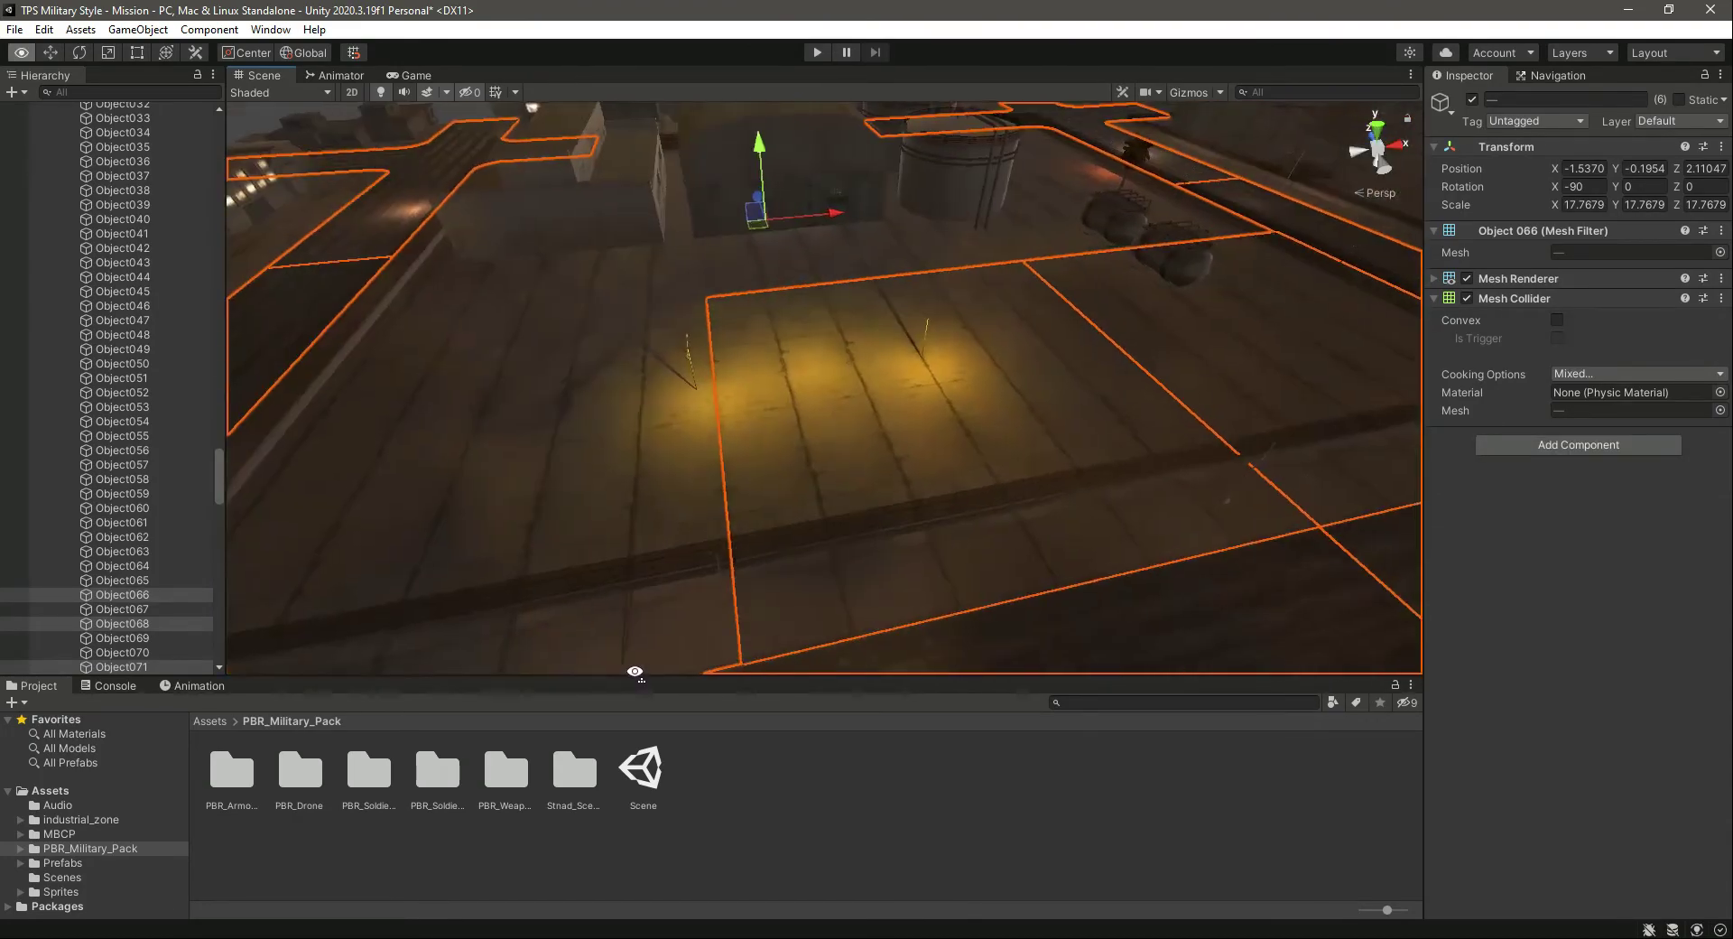
shift+click(577, 491)
right_drag(917, 506, 774, 433)
shift+click(969, 398)
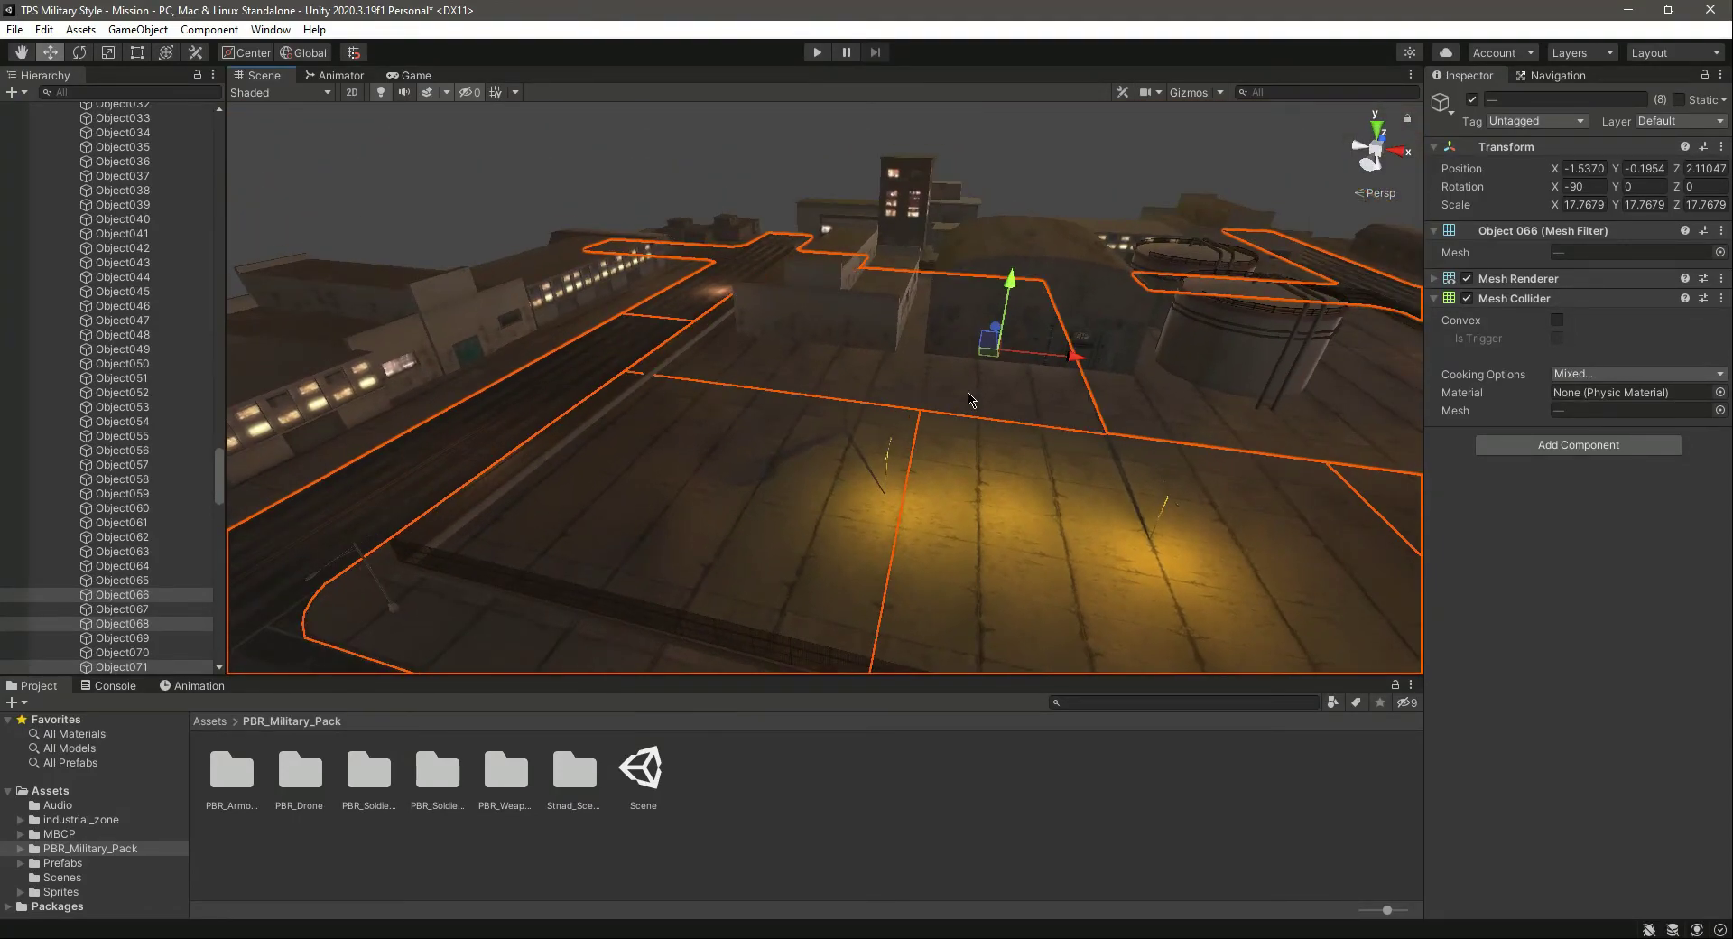
shift+click(1159, 415)
right_drag(981, 483, 1173, 442)
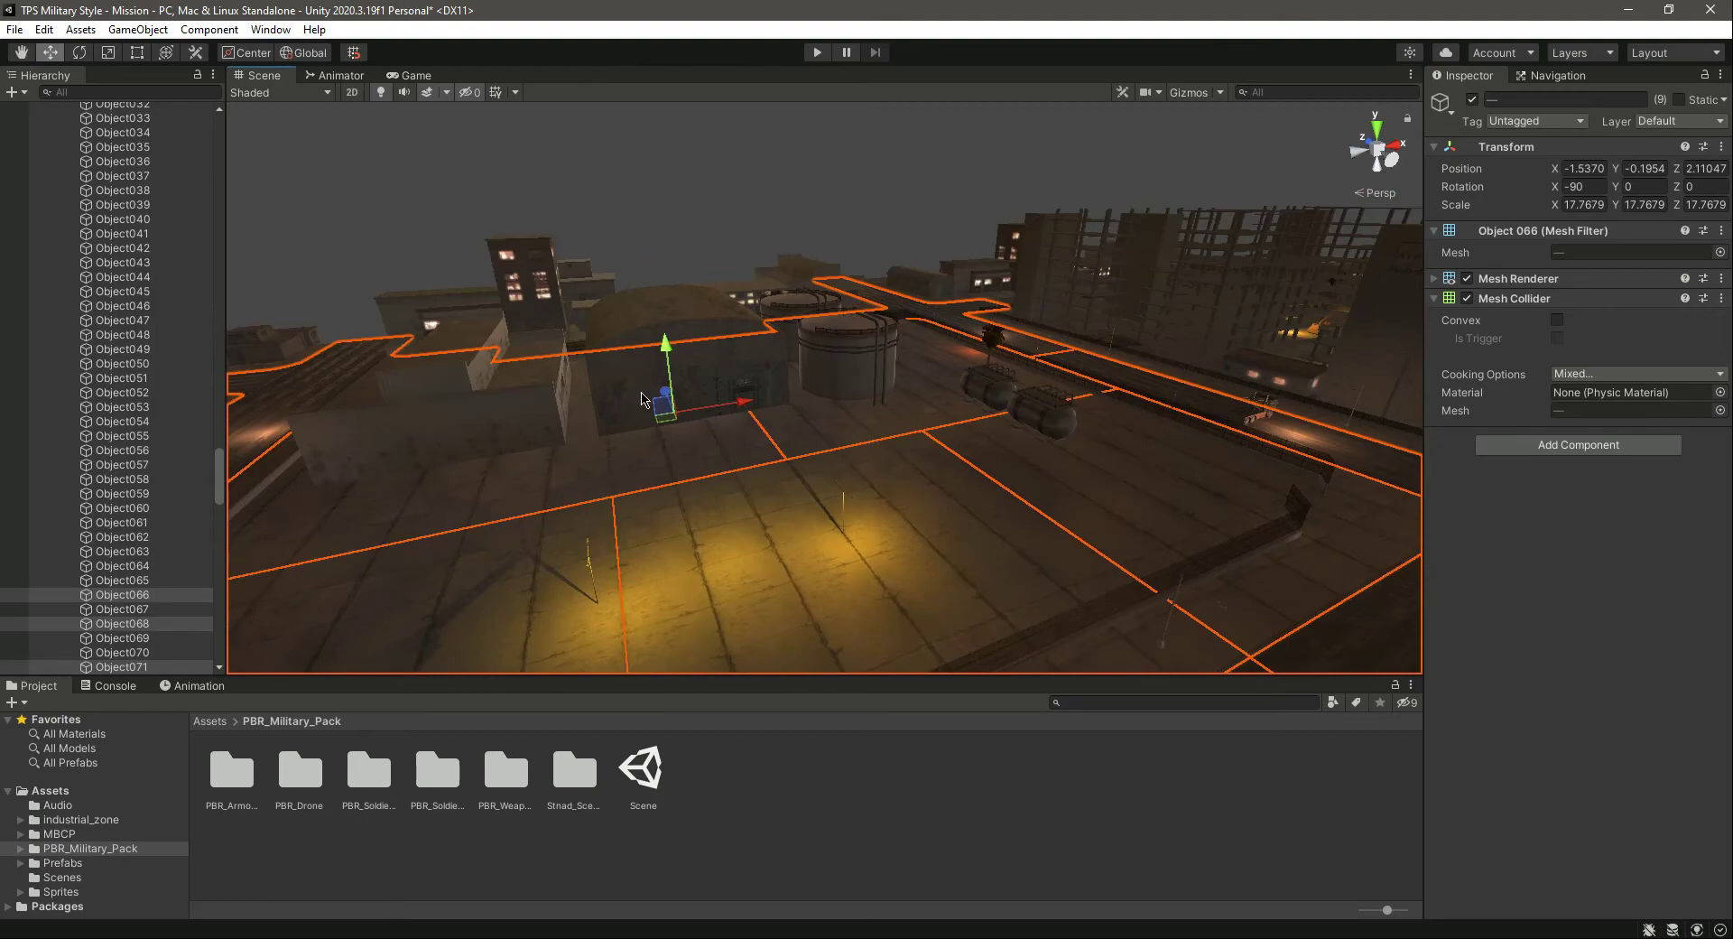
- Add the two pavement tiles by the pipework and soldier, plus the road leading off the junction, to the selection
right_drag(1120, 507, 1287, 469)
right_drag(1038, 487, 1113, 596)
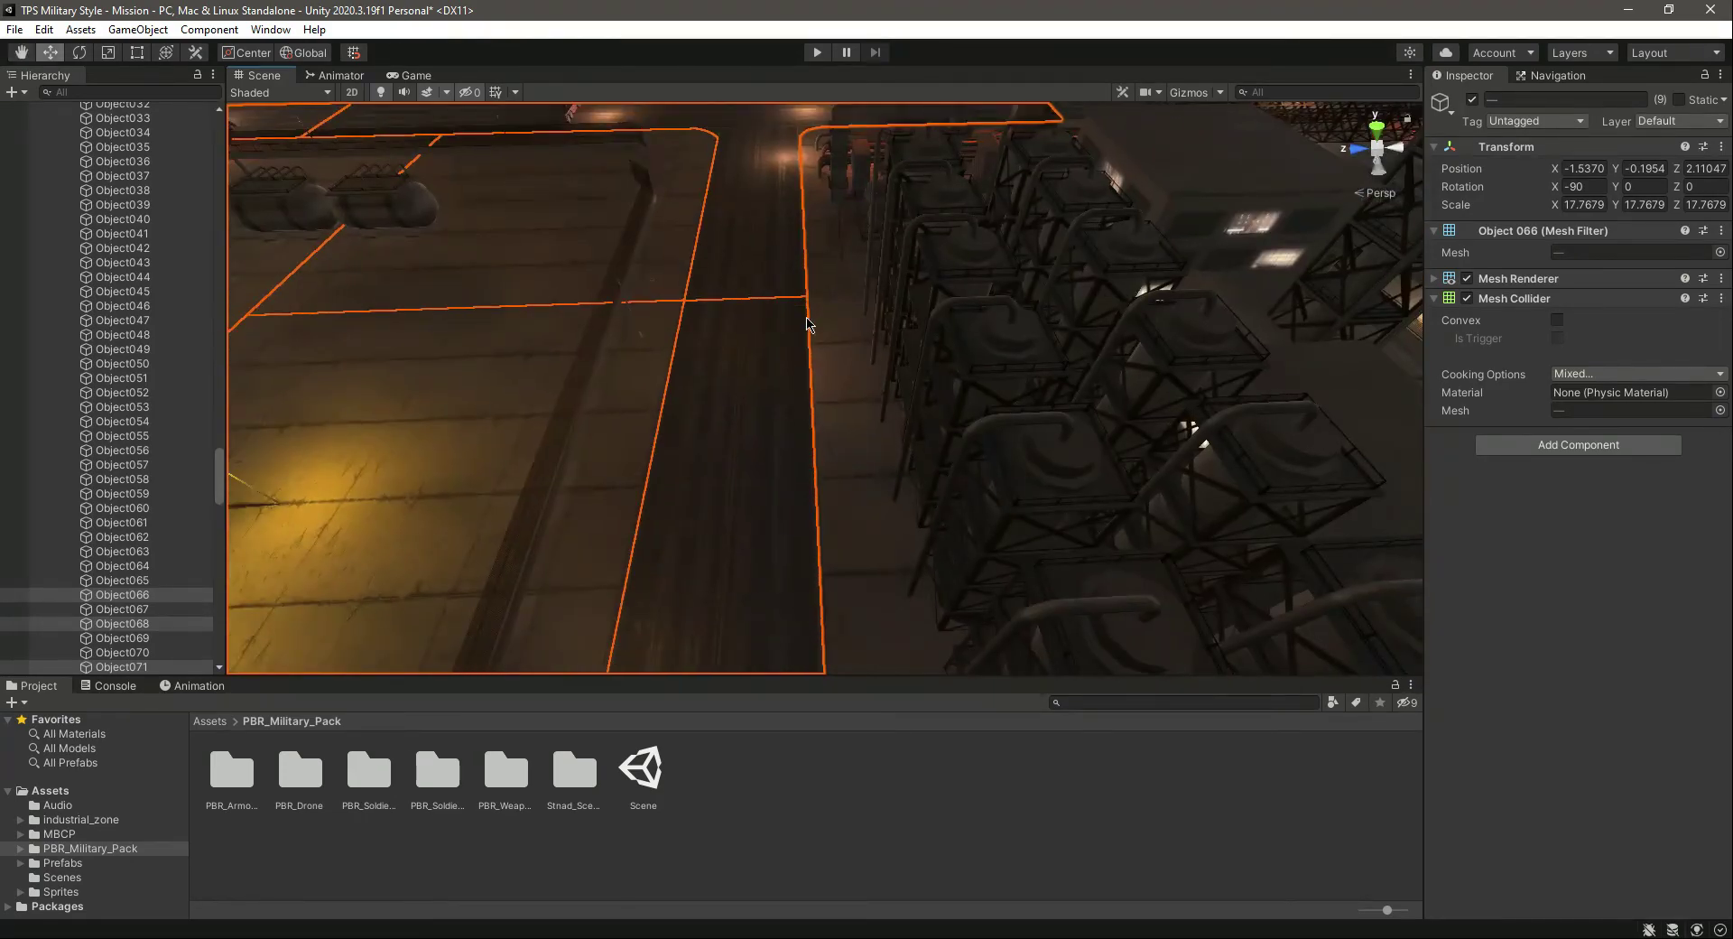
shift+click(810, 194)
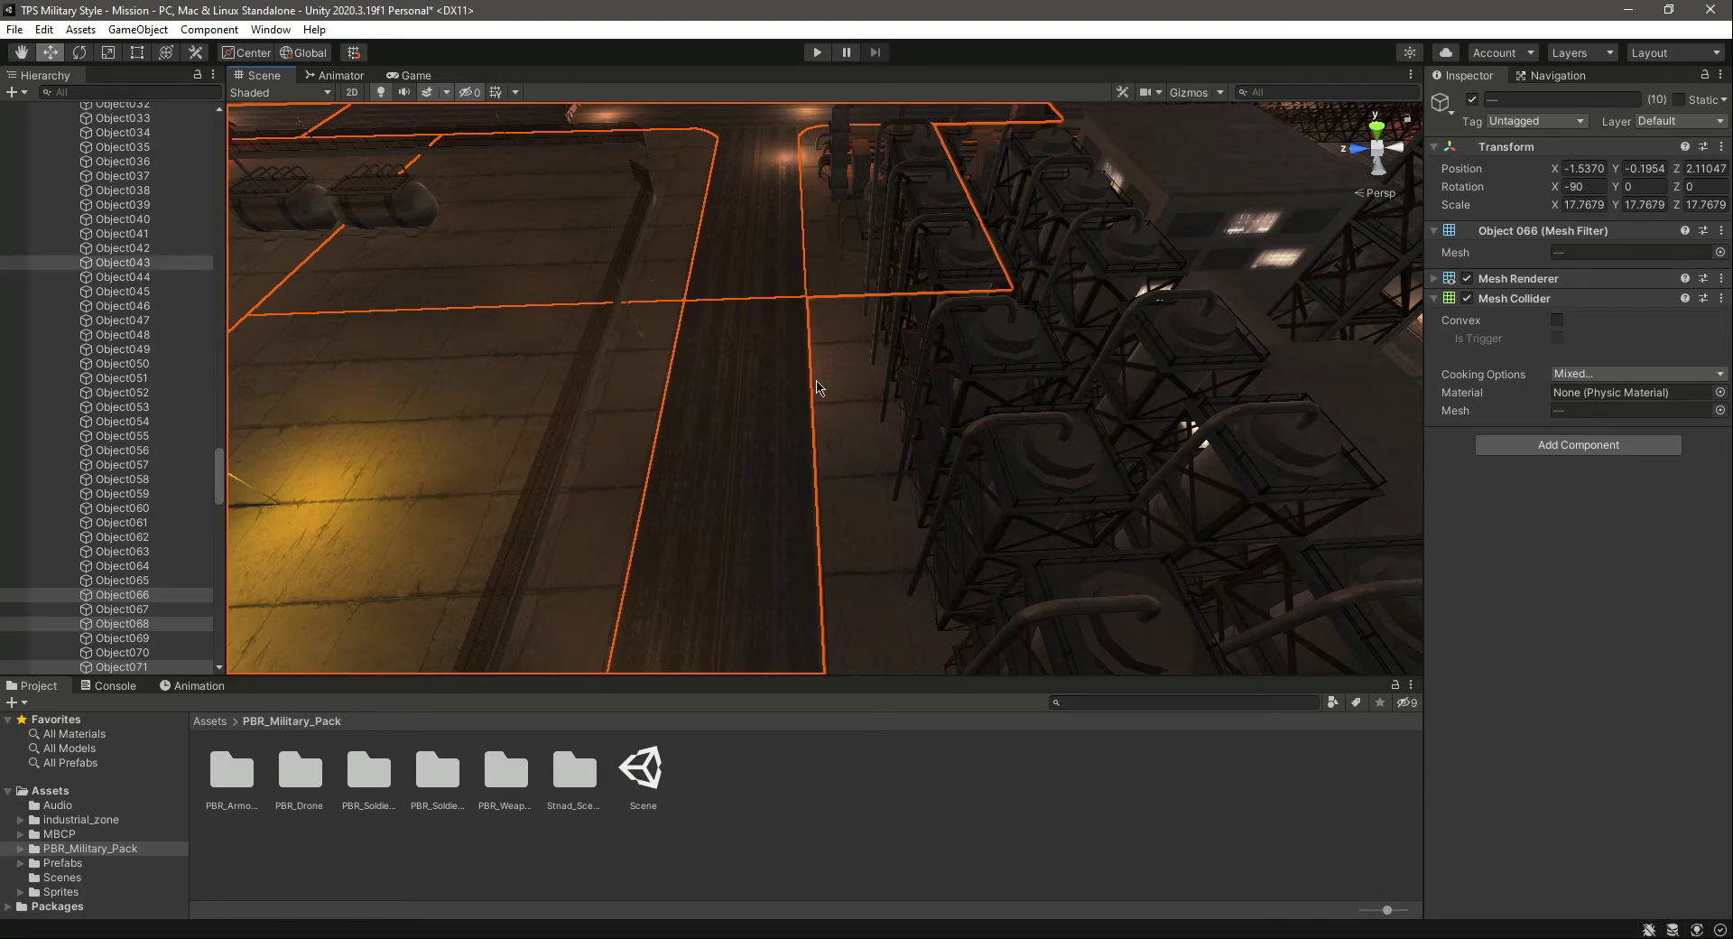
right_drag(816, 388, 1075, 448)
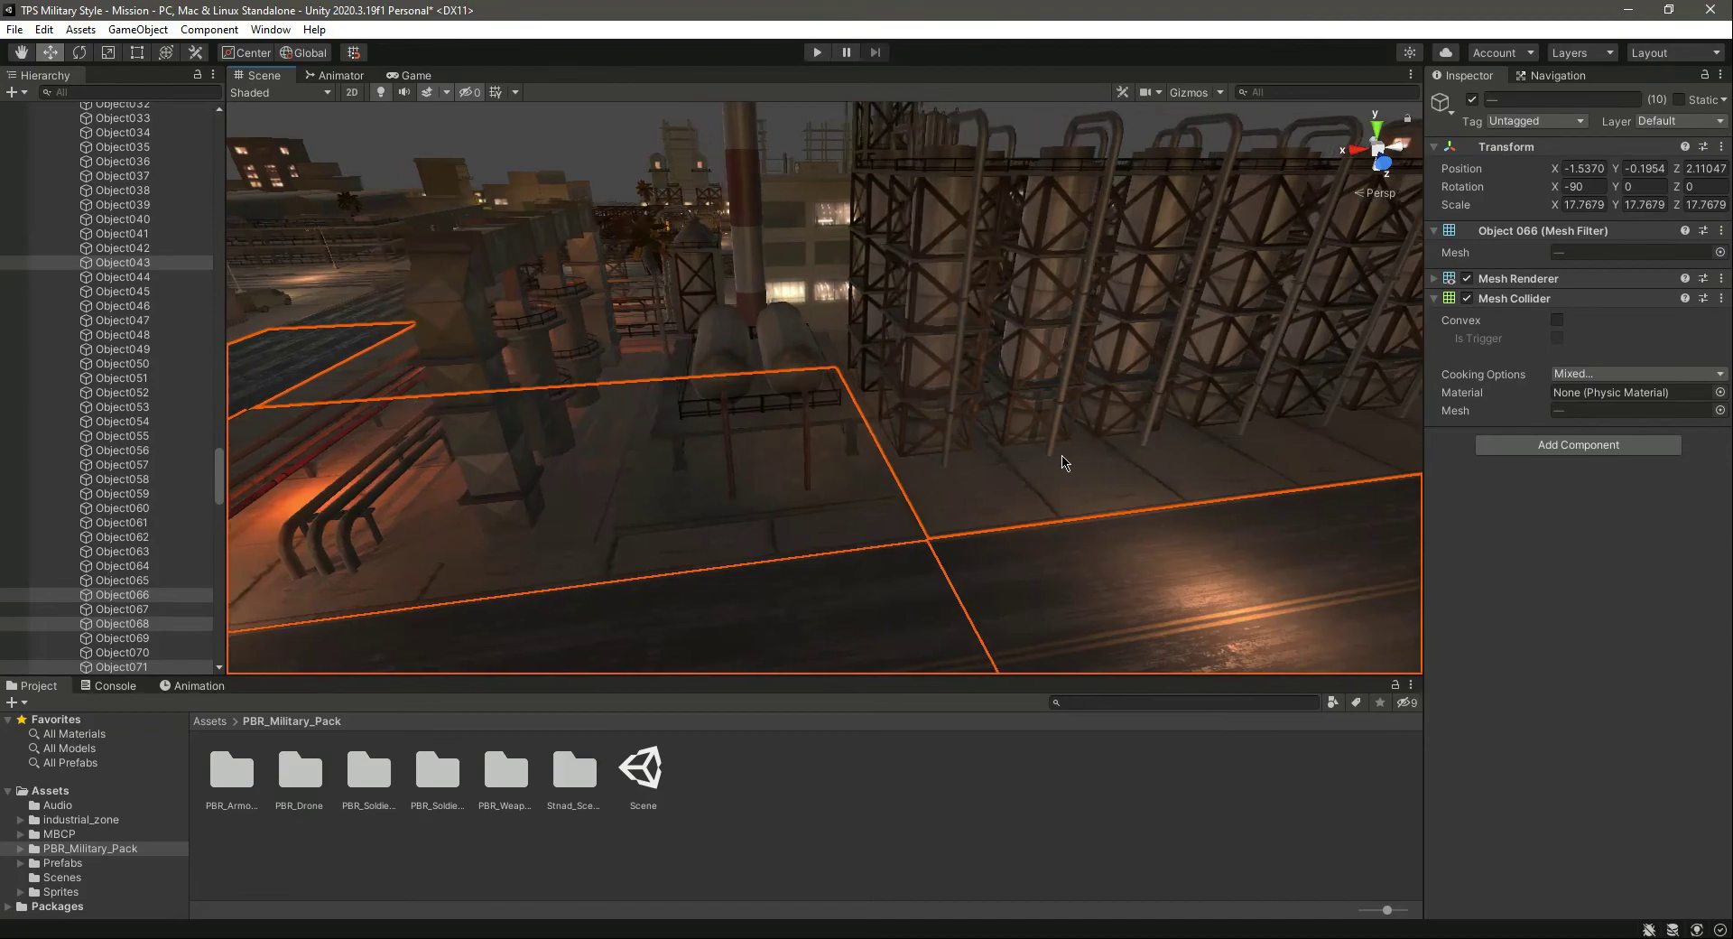
key(Left)
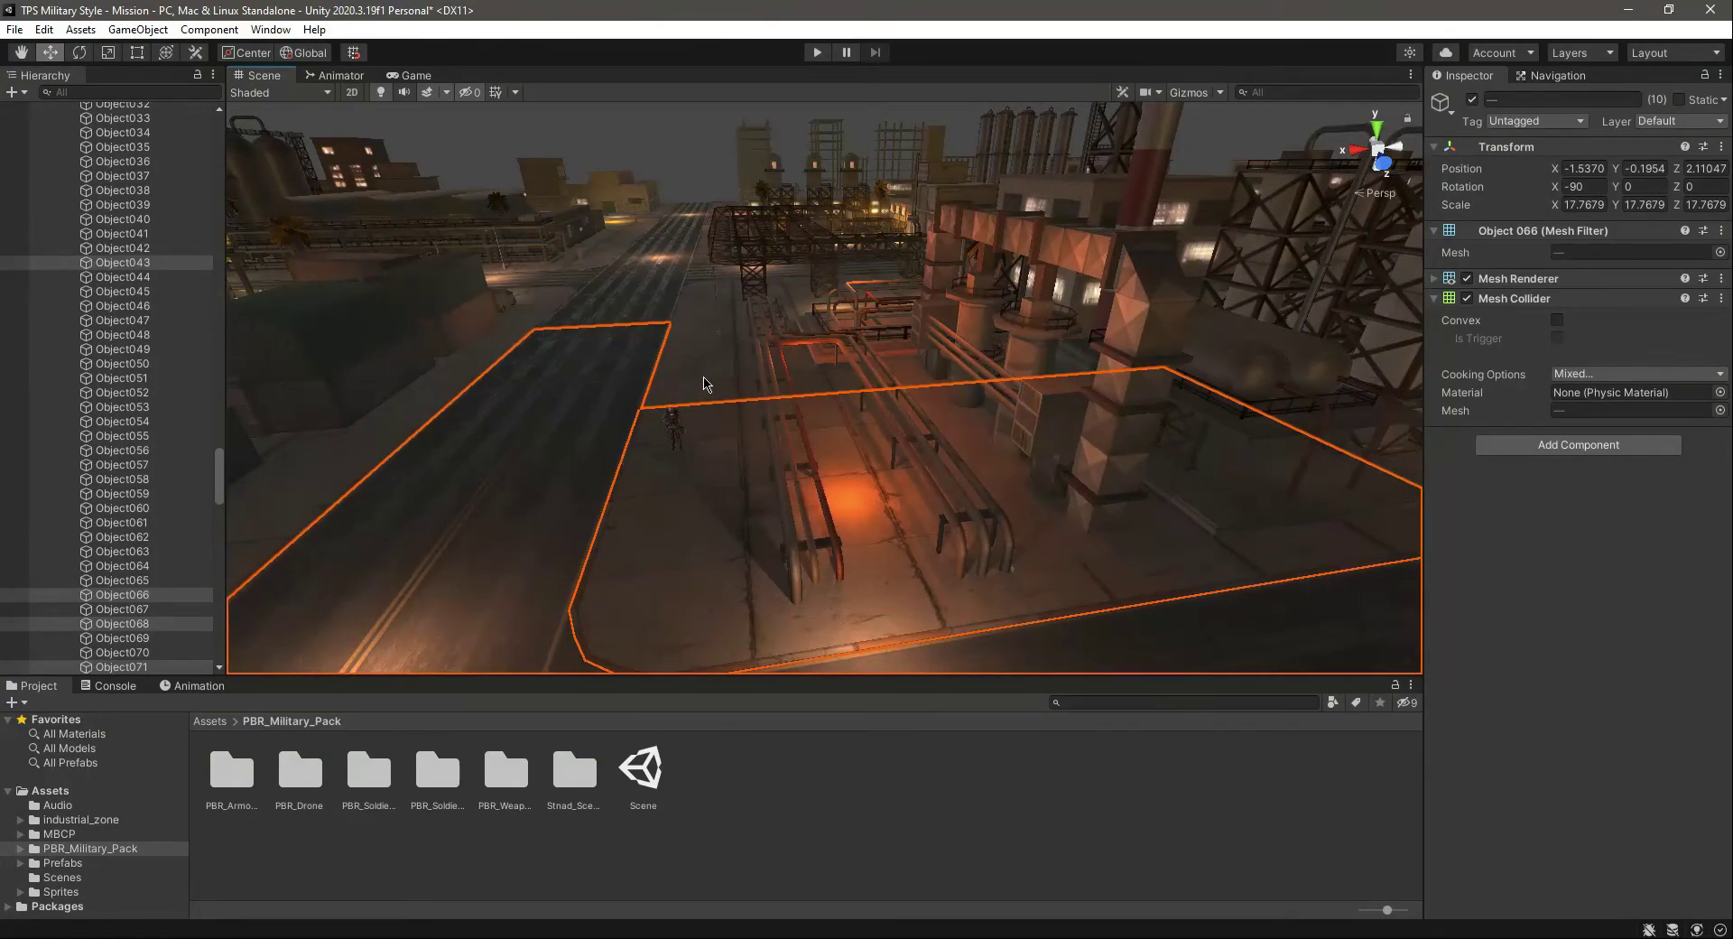
shift+click(705, 380)
right_drag(594, 603, 271, 630)
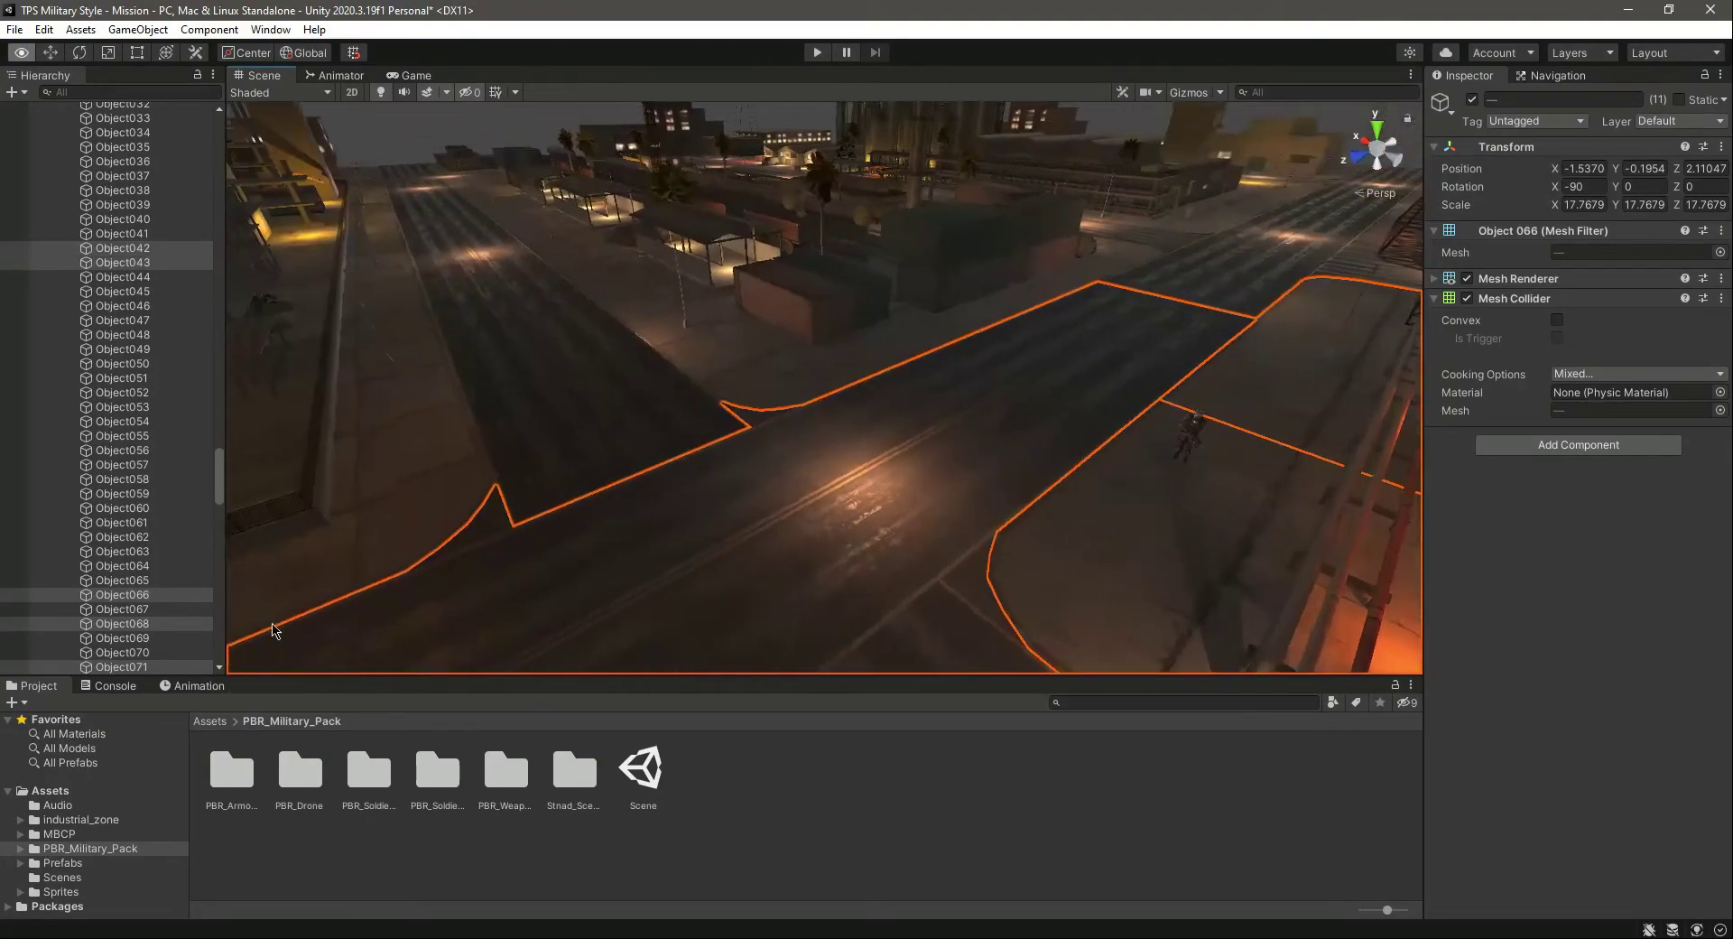
shift+click(540, 412)
- Add the remaining ground piece Object070 to the selection of road segments and yard tiles
right_drag(1050, 492, 293, 567)
scroll(772, 352, down, 3)
scroll(773, 353, down, 1)
right_drag(839, 515, 750, 412)
key(Right)
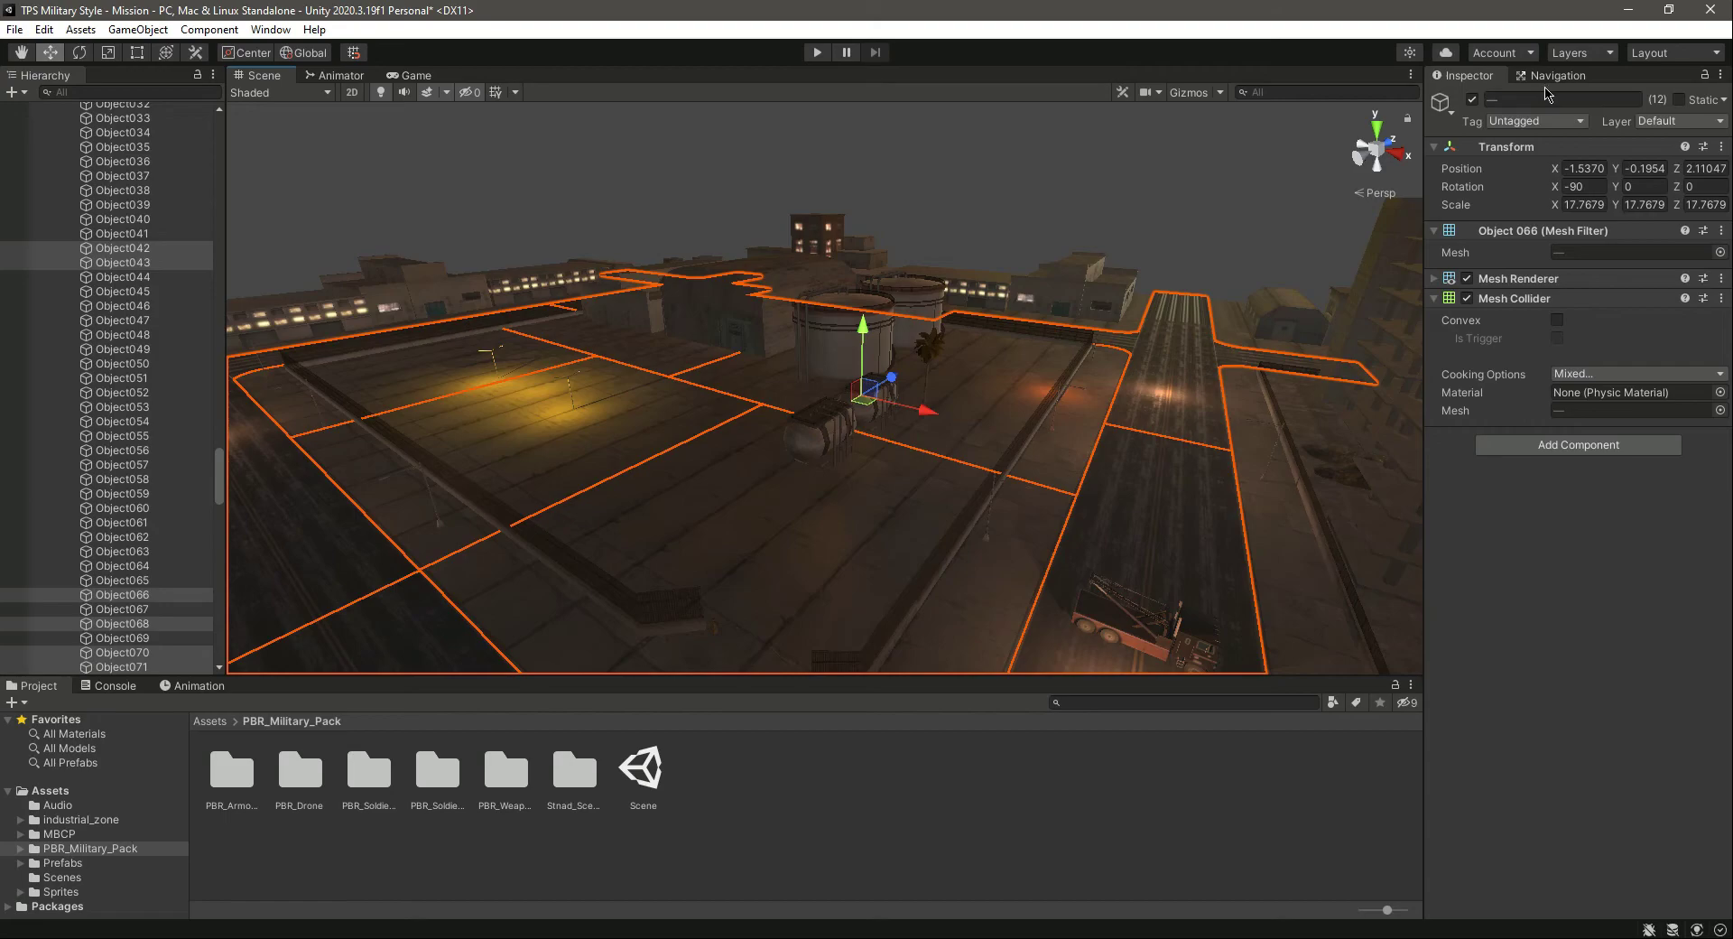
- Set the navigation bake's step height to 0.01 and bake the NavMesh
click(1554, 76)
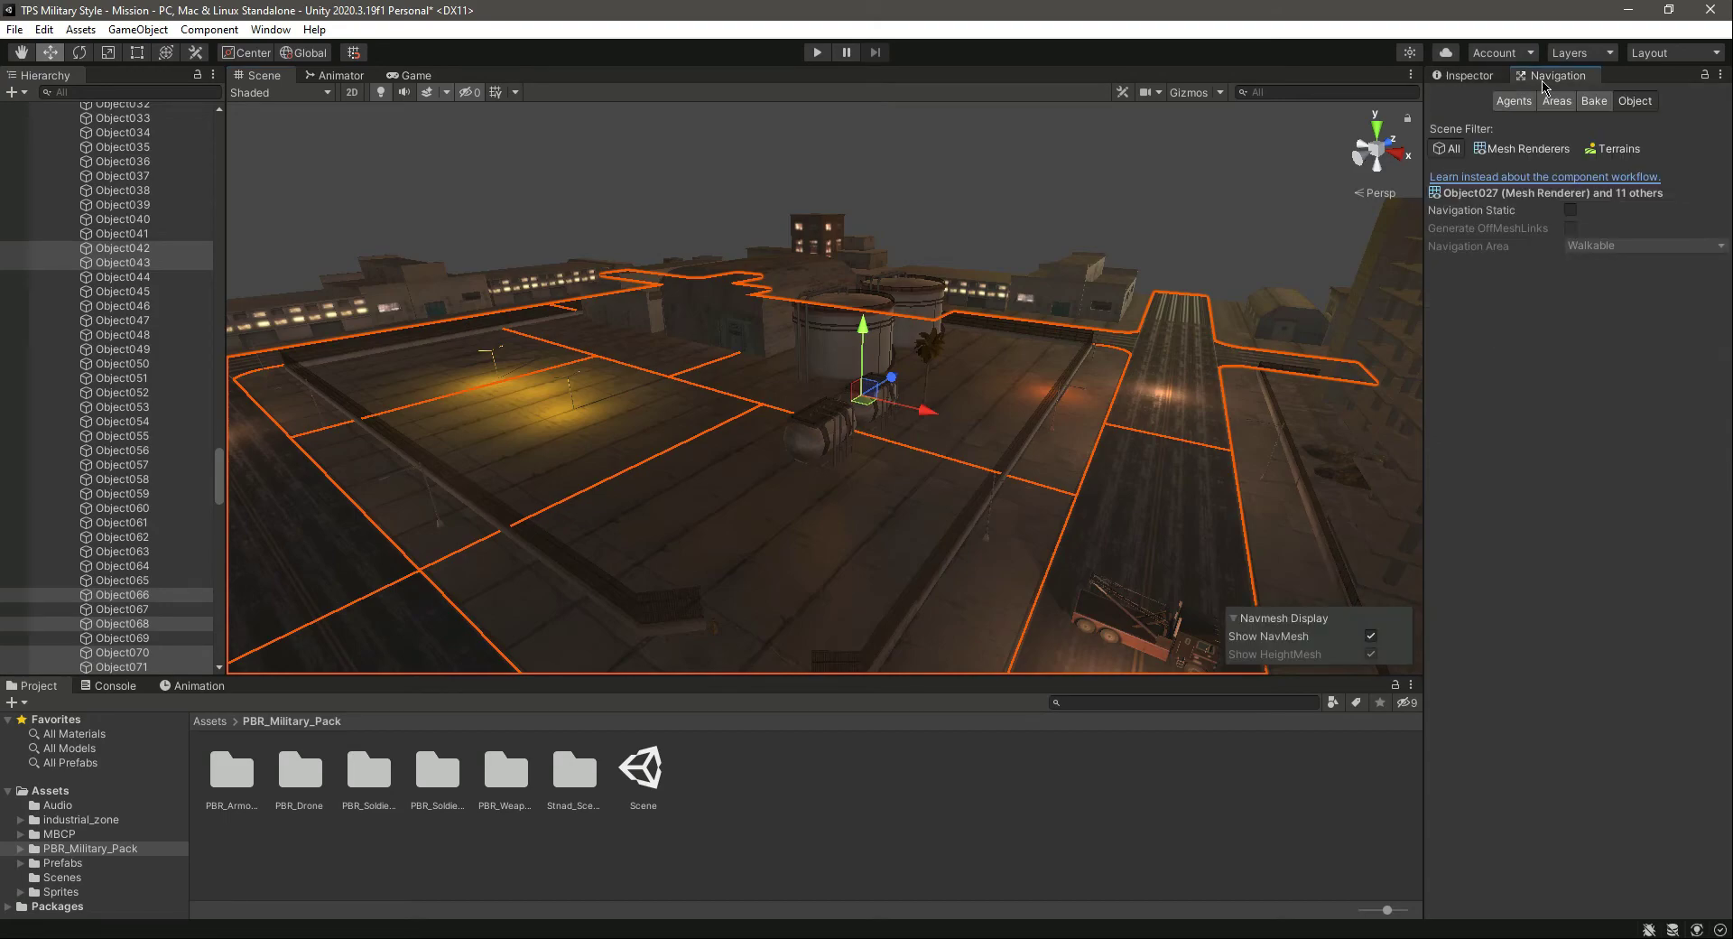
click(1590, 103)
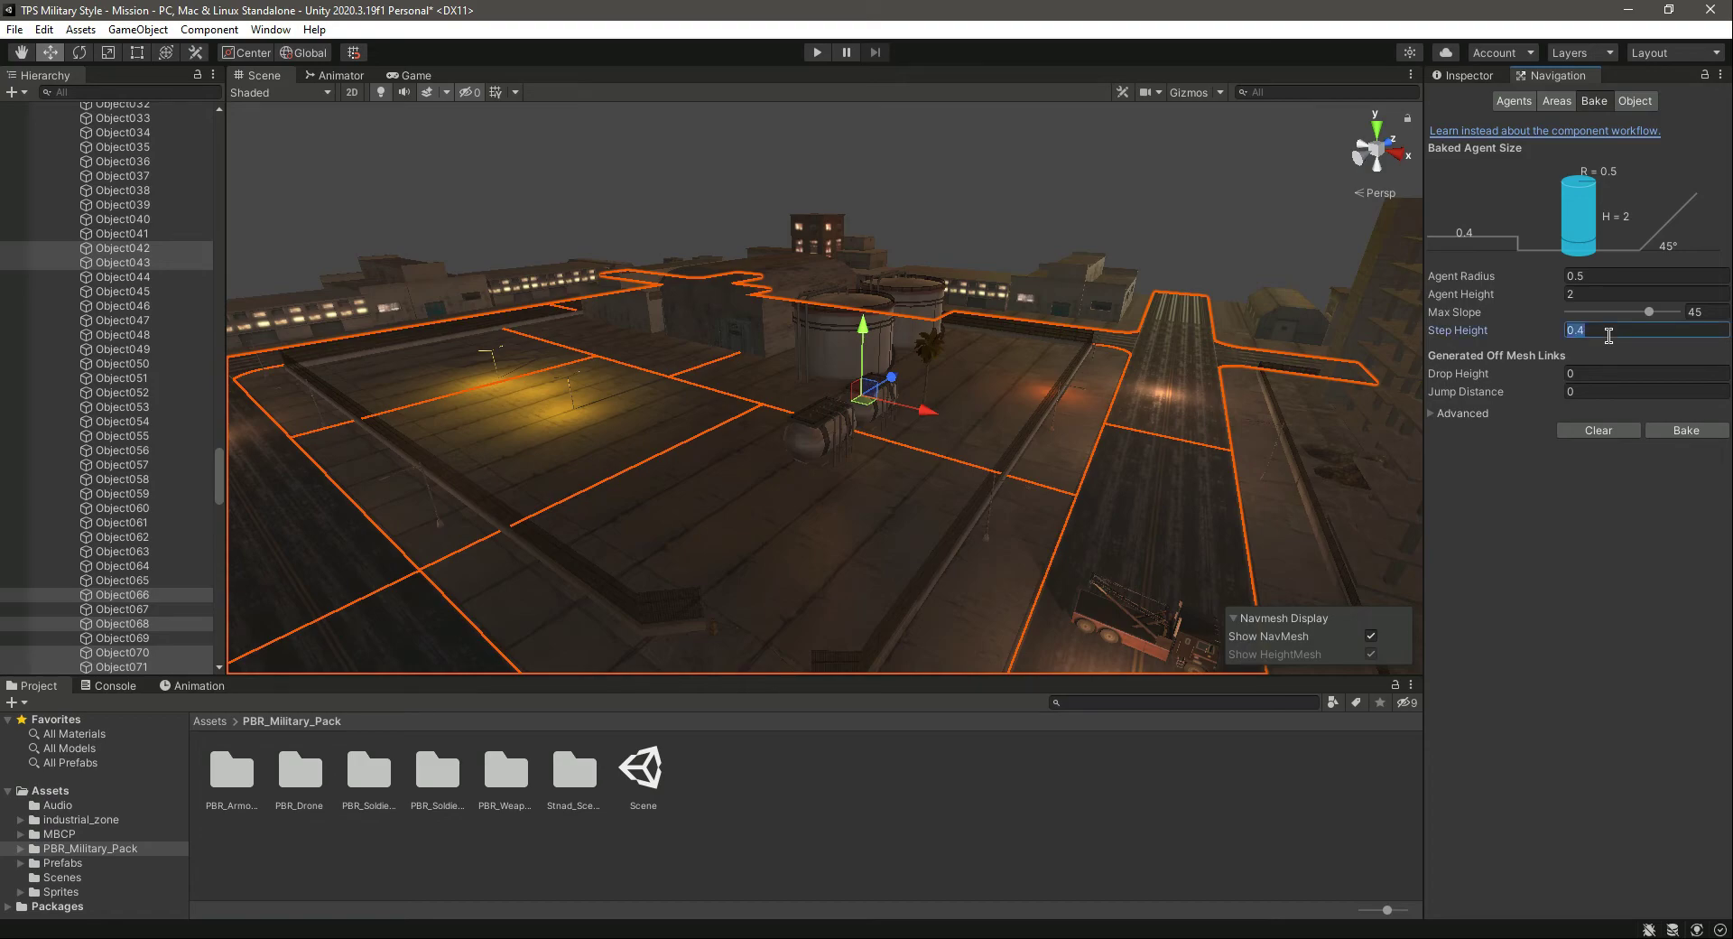
text(0)
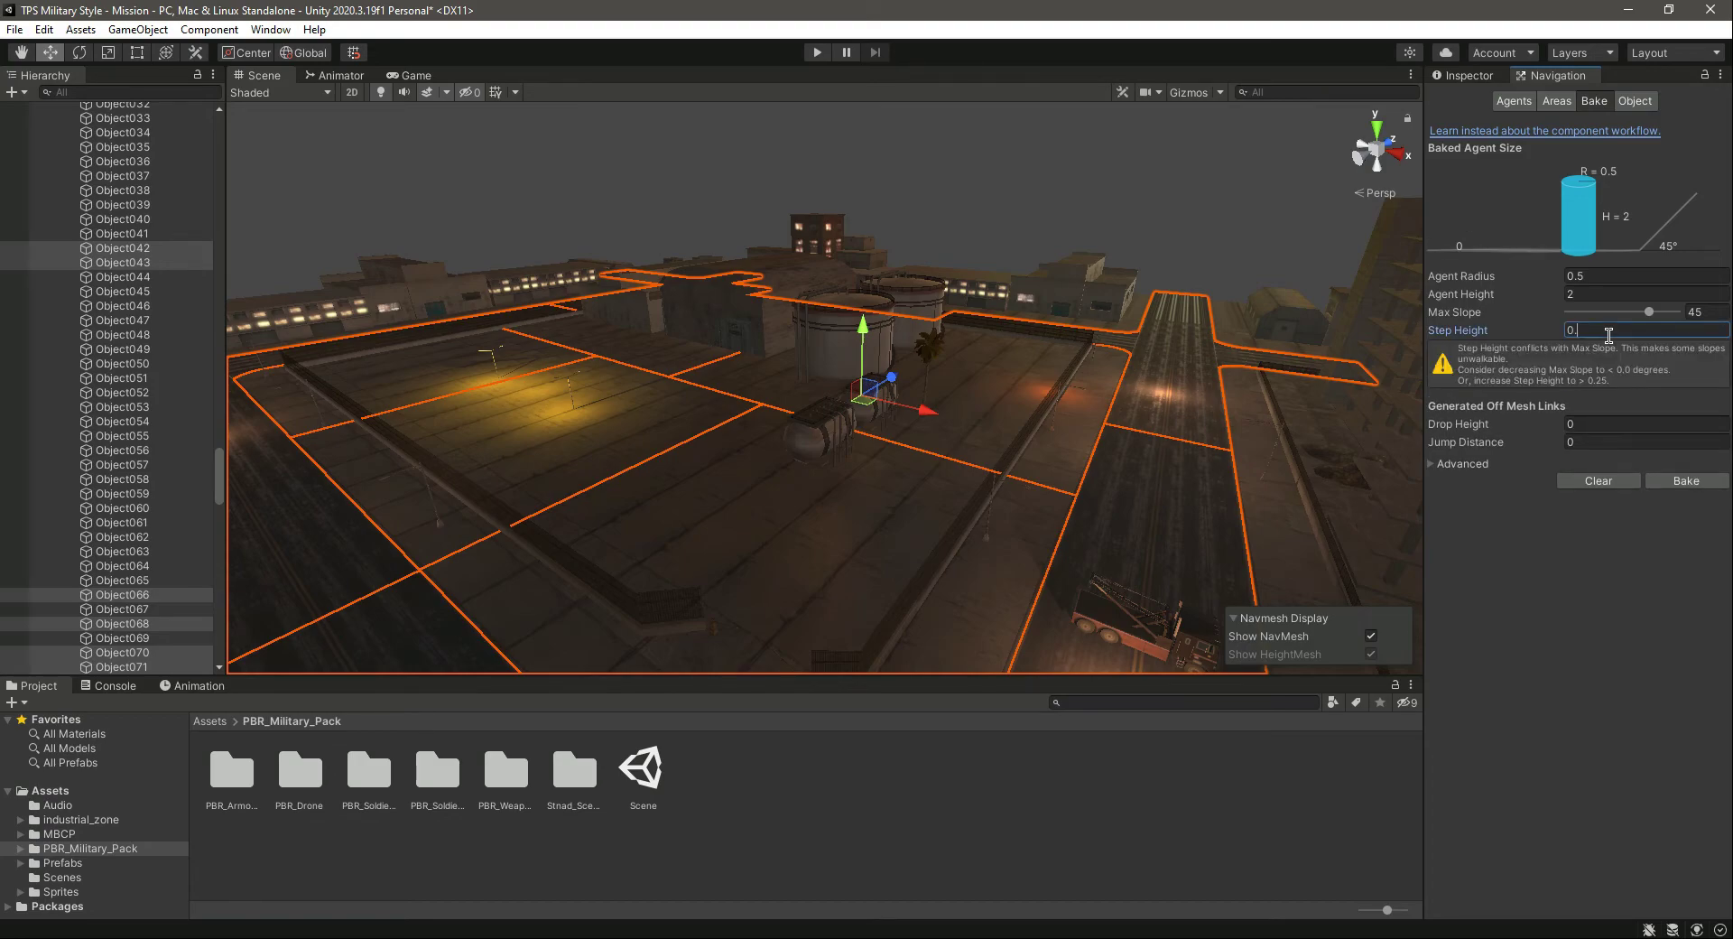
text(.01)
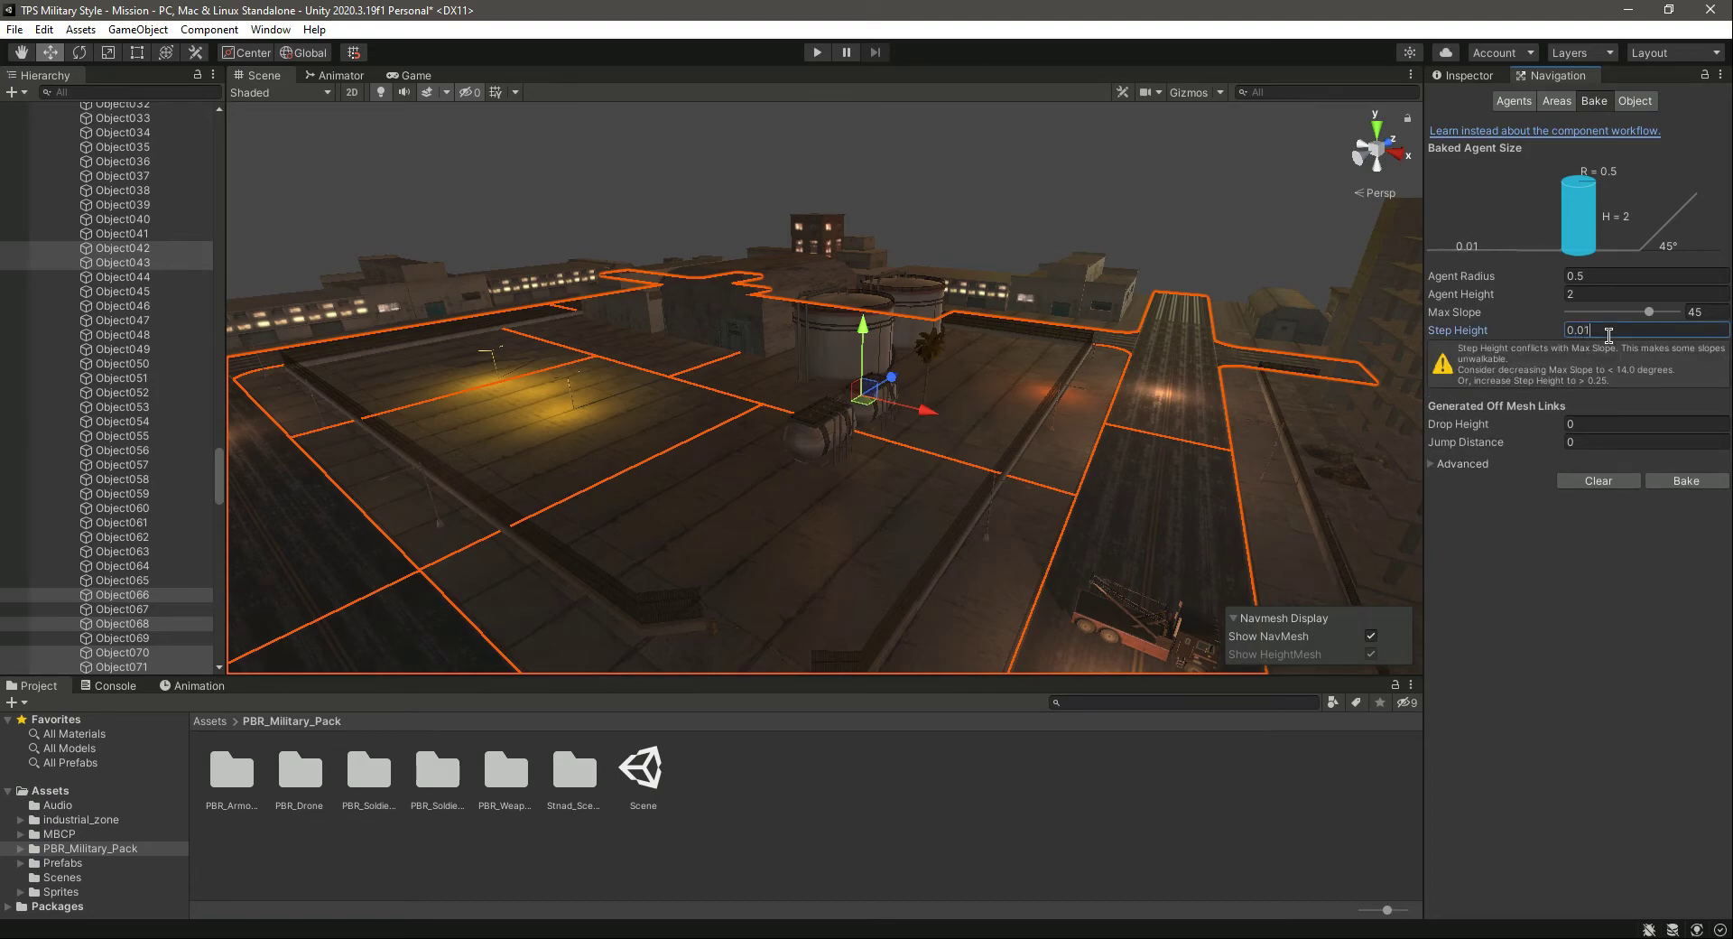
click(1683, 484)
click(1680, 485)
- Collapse the Enviroment group with nothing left selected, and save the Mission scene
drag(219, 479, 222, 125)
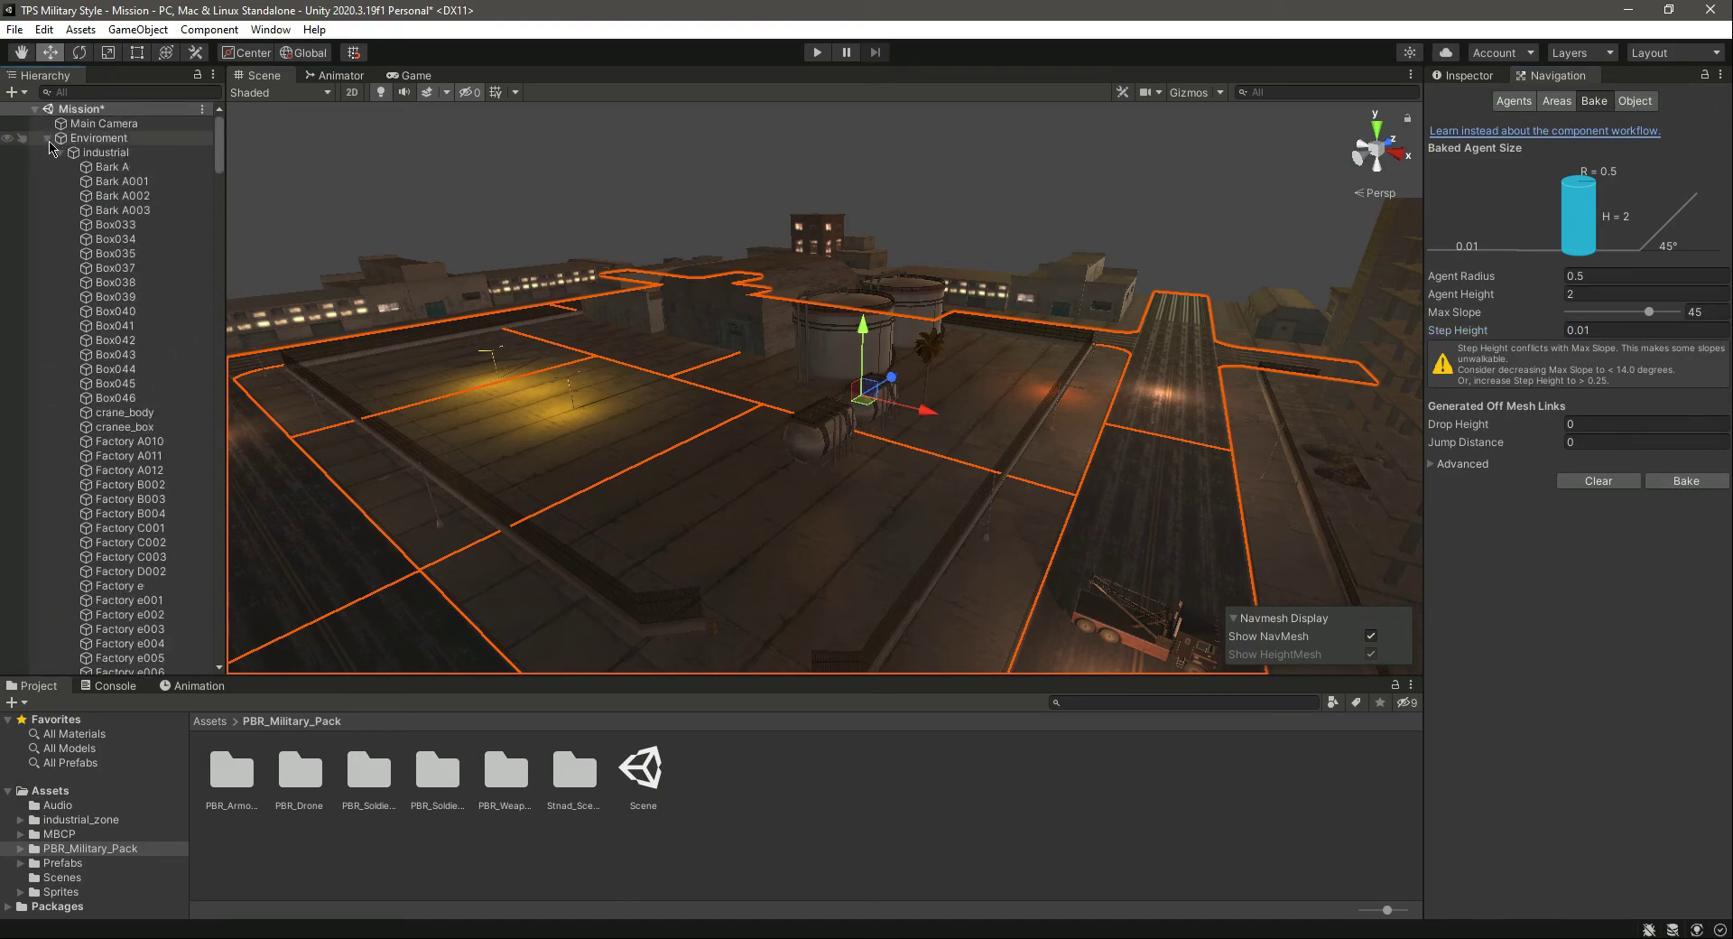
click(47, 139)
click(142, 488)
right_drag(1020, 397, 898, 433)
key(ctrl+s)
click(1471, 76)
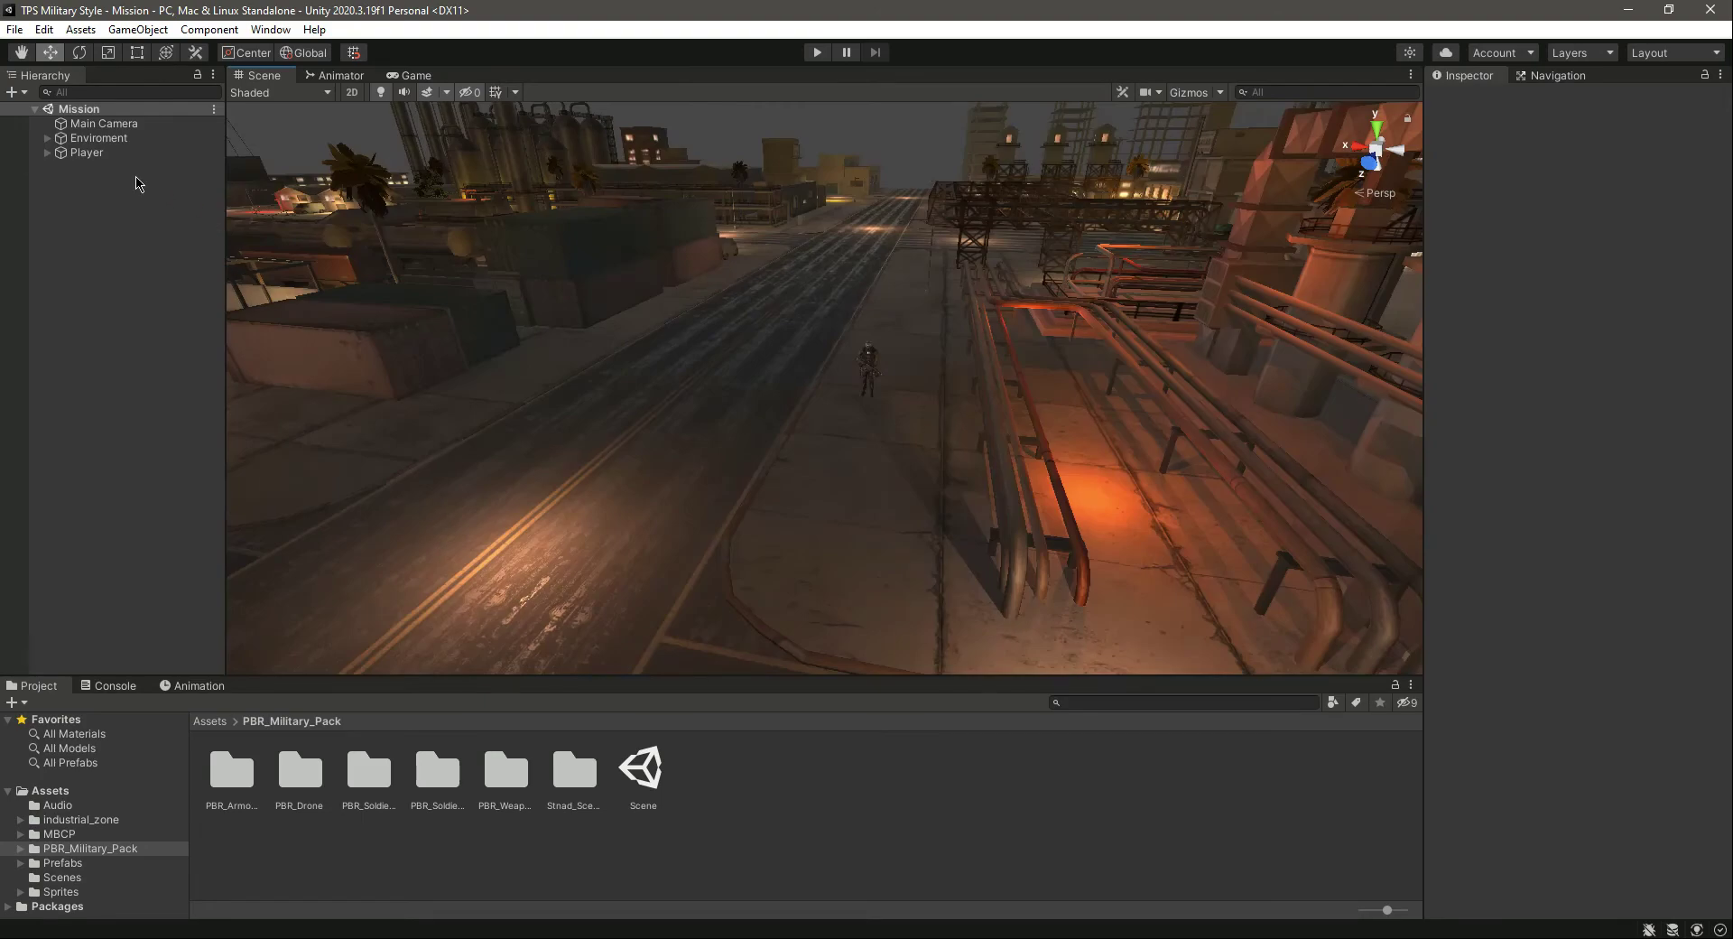
- Examine the Player's placement and survey the surrounding roads, the storage-tank yard and the whole industrial map
click(87, 153)
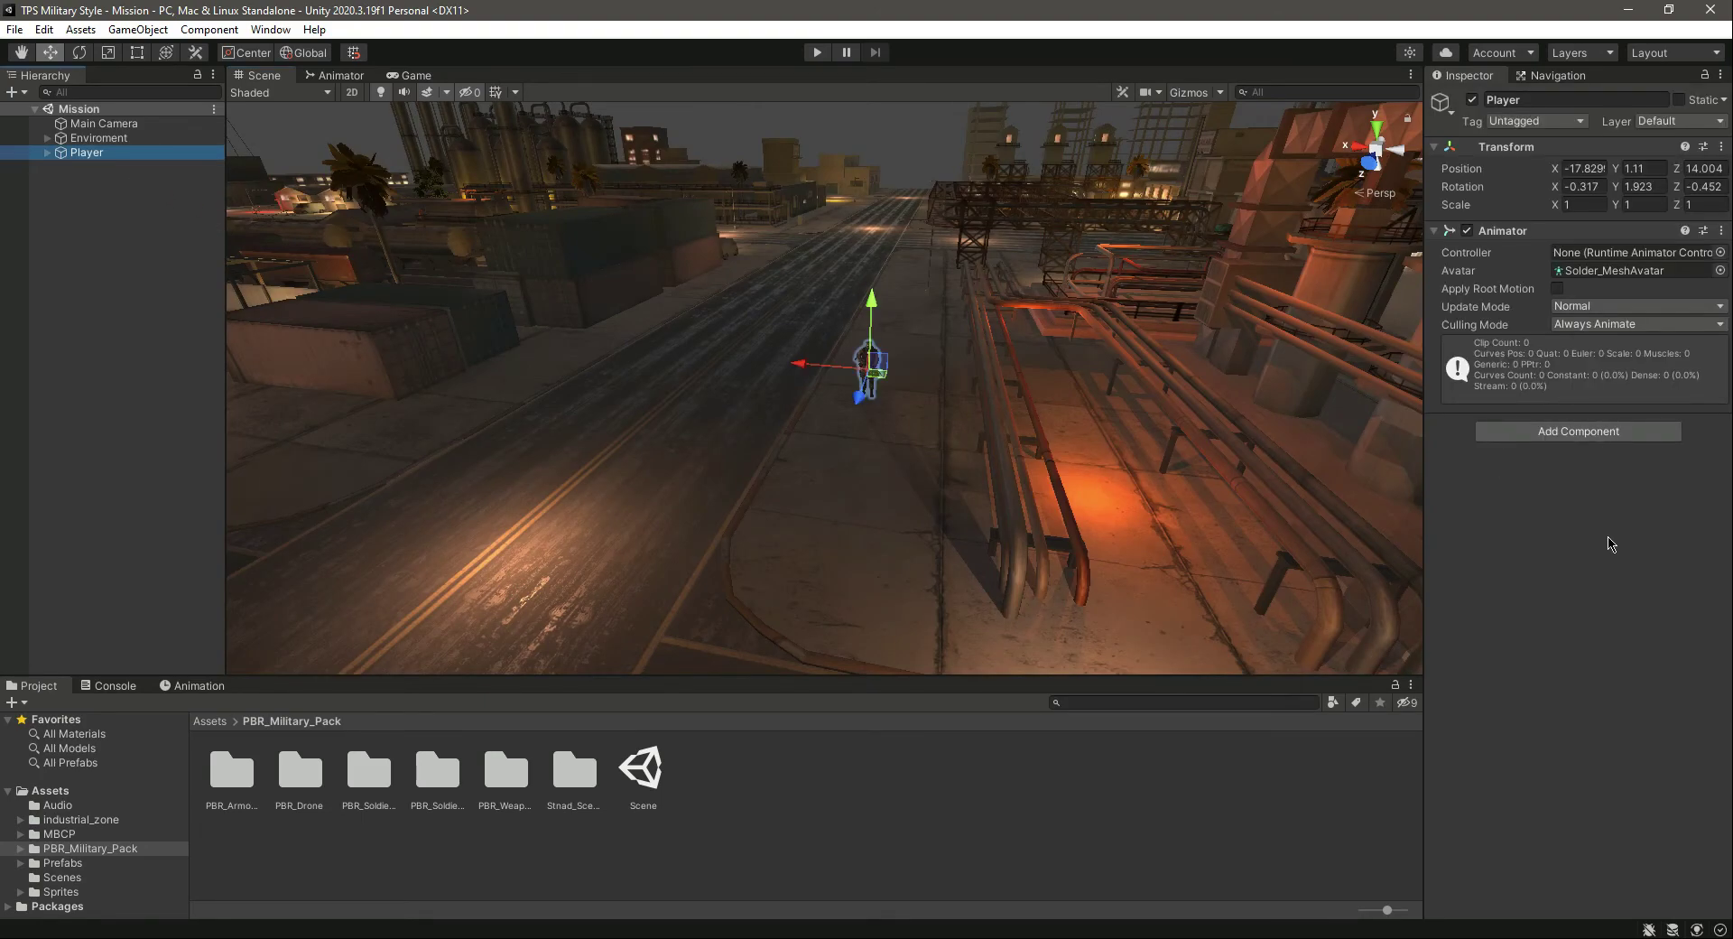
click(128, 378)
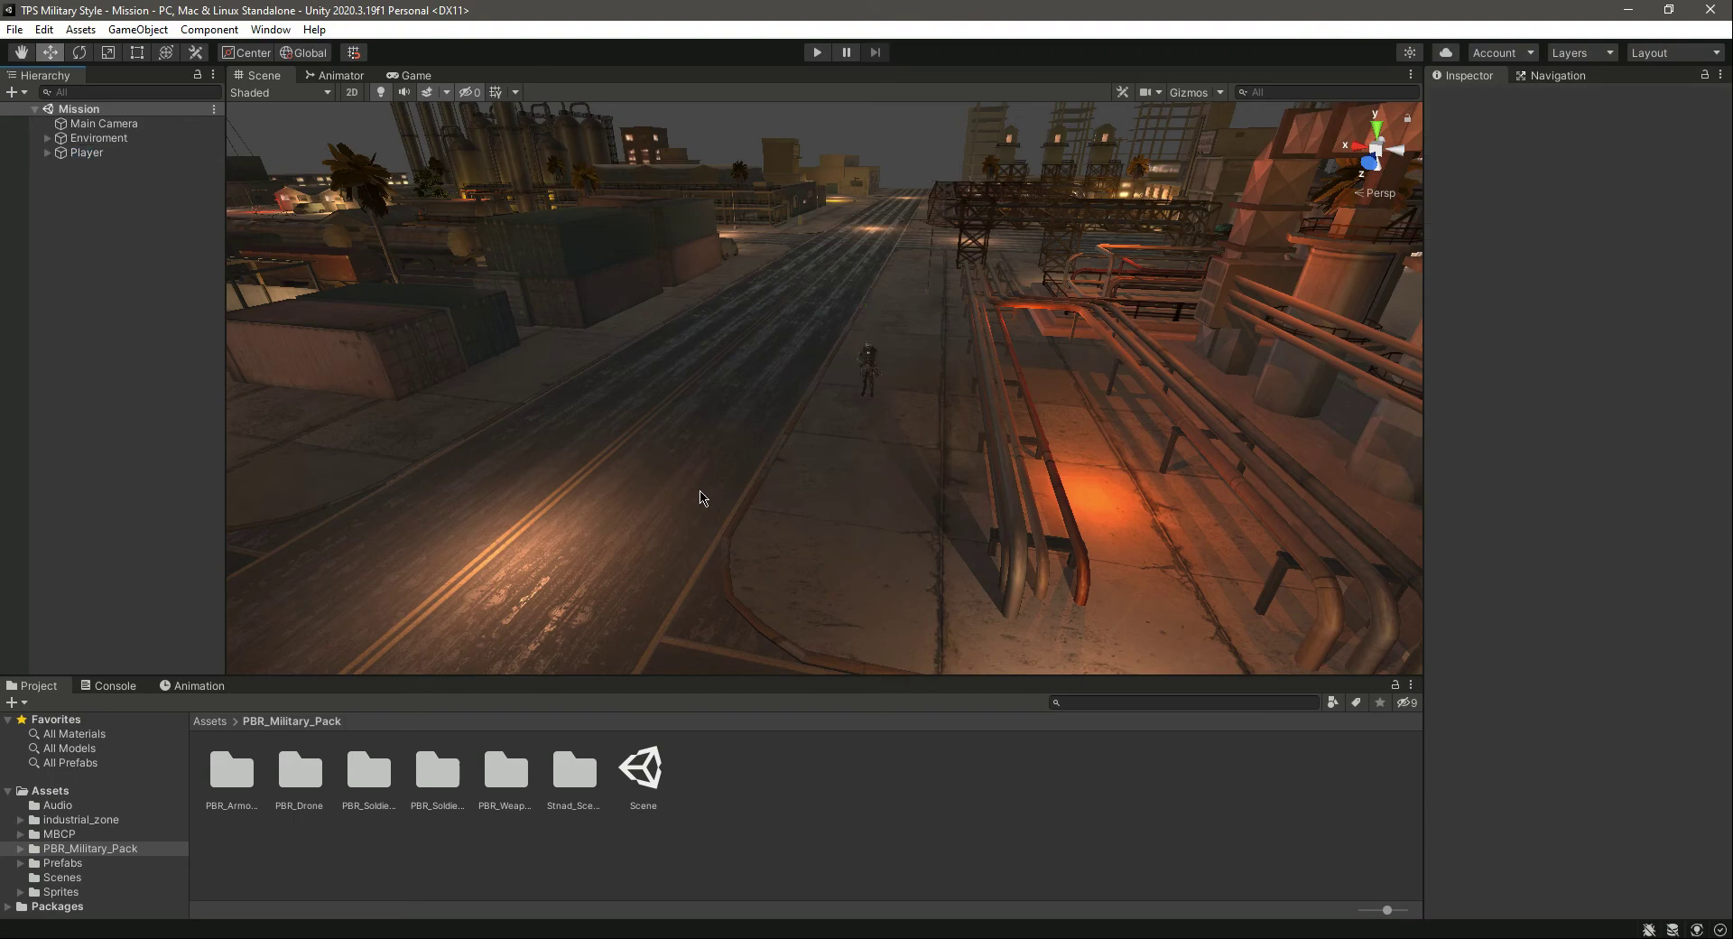
mouse_move(702, 497)
right_down()
mouse_move(970, 409)
mouse_move(1194, 448)
mouse_move(727, 498)
right_up()
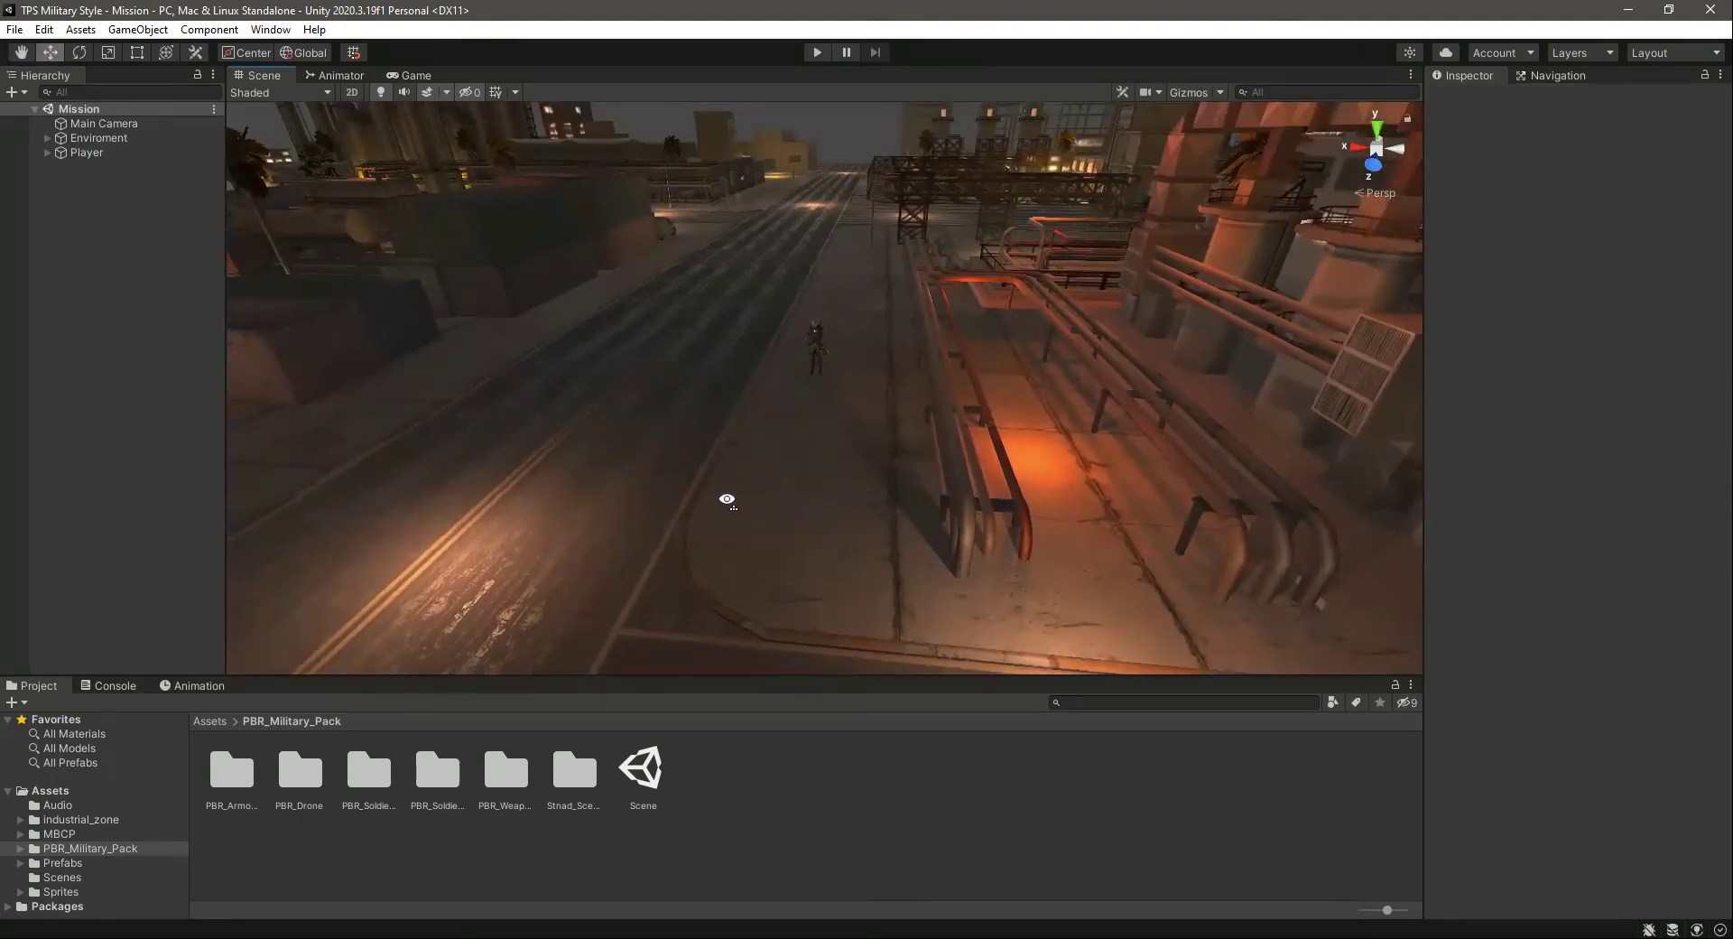
alt+drag(663, 439, 1315, 430)
alt+drag(919, 528, 191, 541)
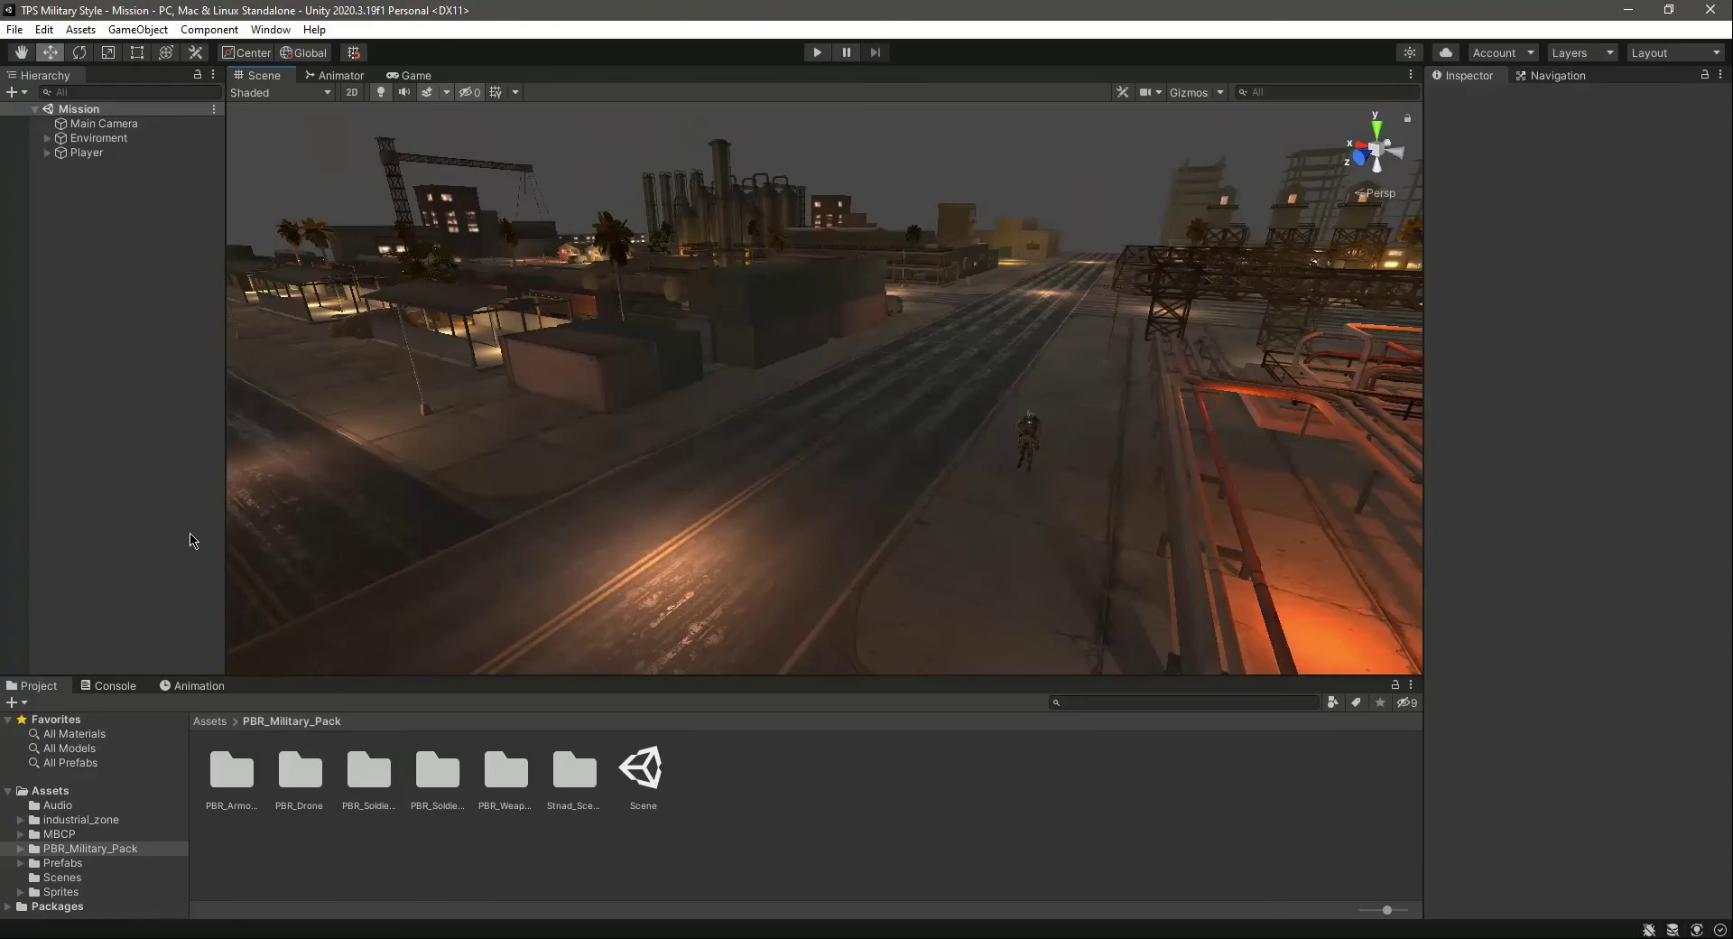
alt+drag(455, 506, 1342, 490)
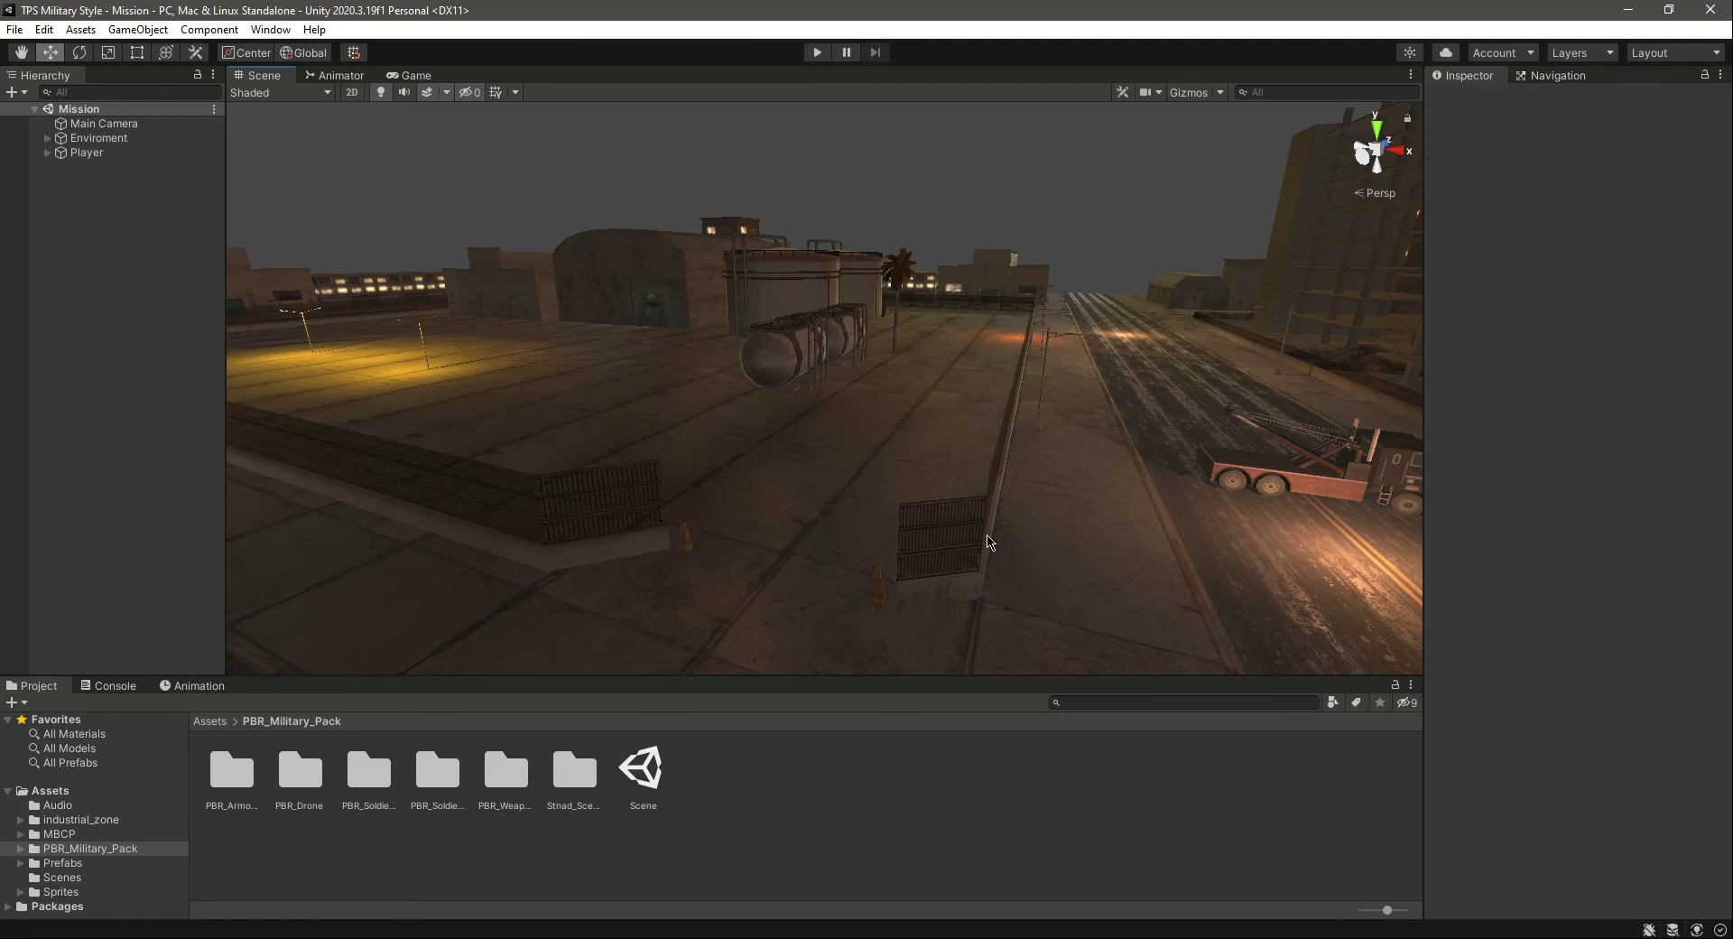
alt+drag(1124, 460, 1030, 506)
right_drag(883, 426, 1033, 502)
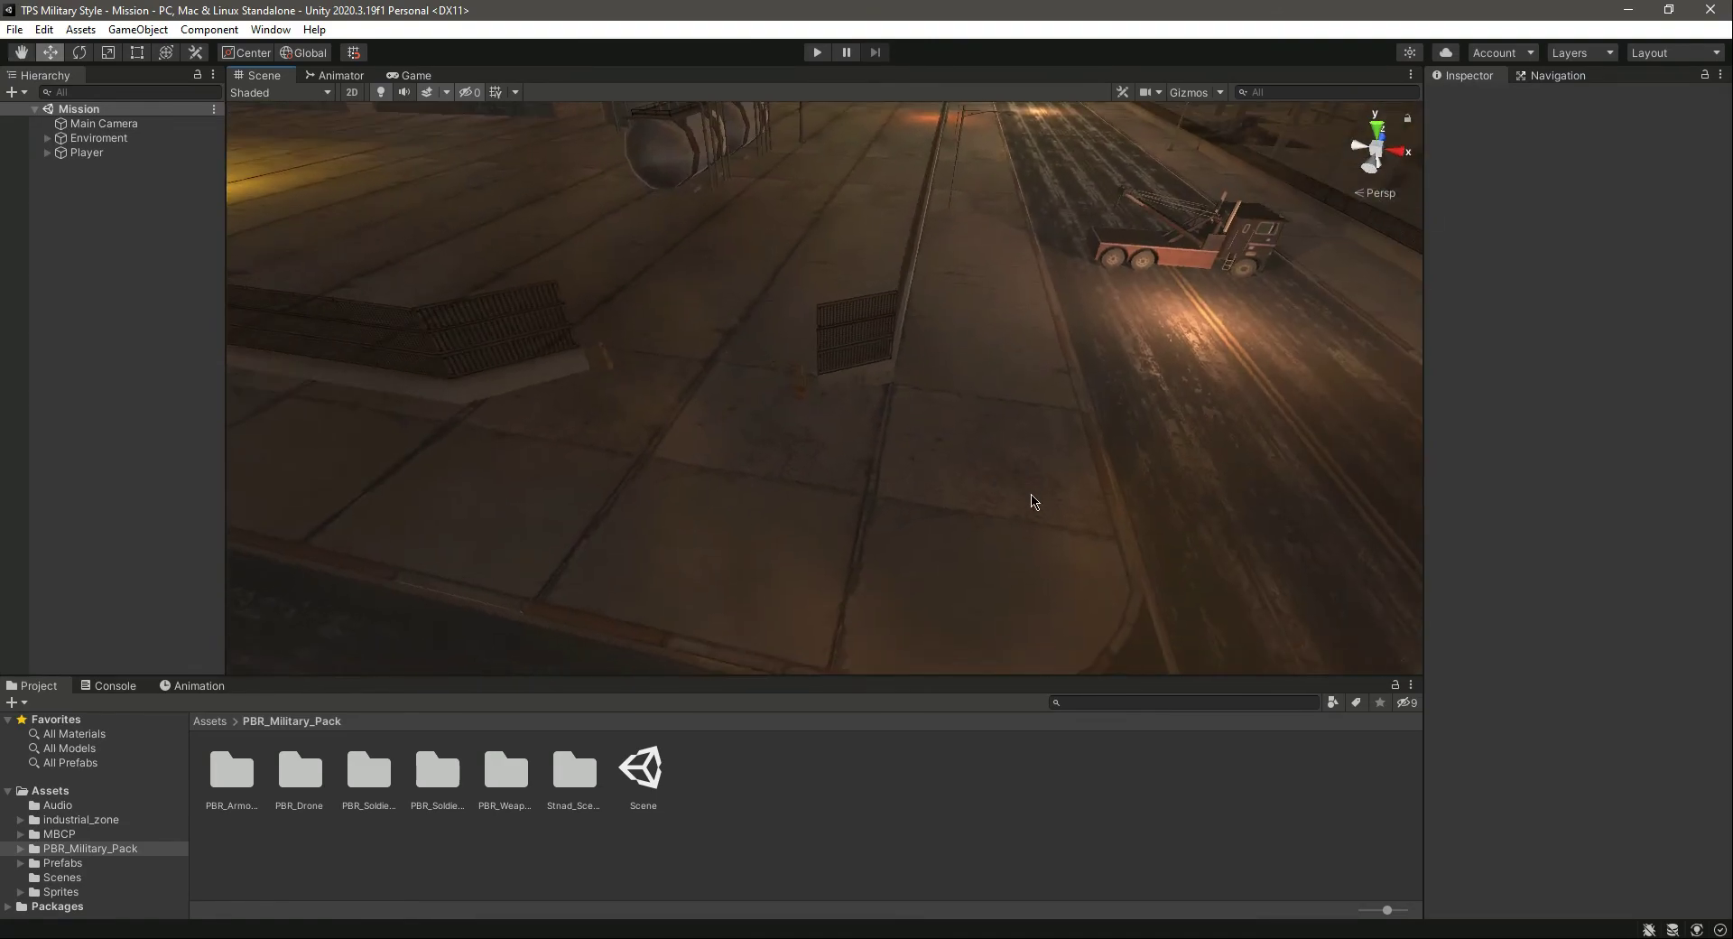
scroll(1038, 509, down, 12)
alt+drag(1034, 533, 917, 410)
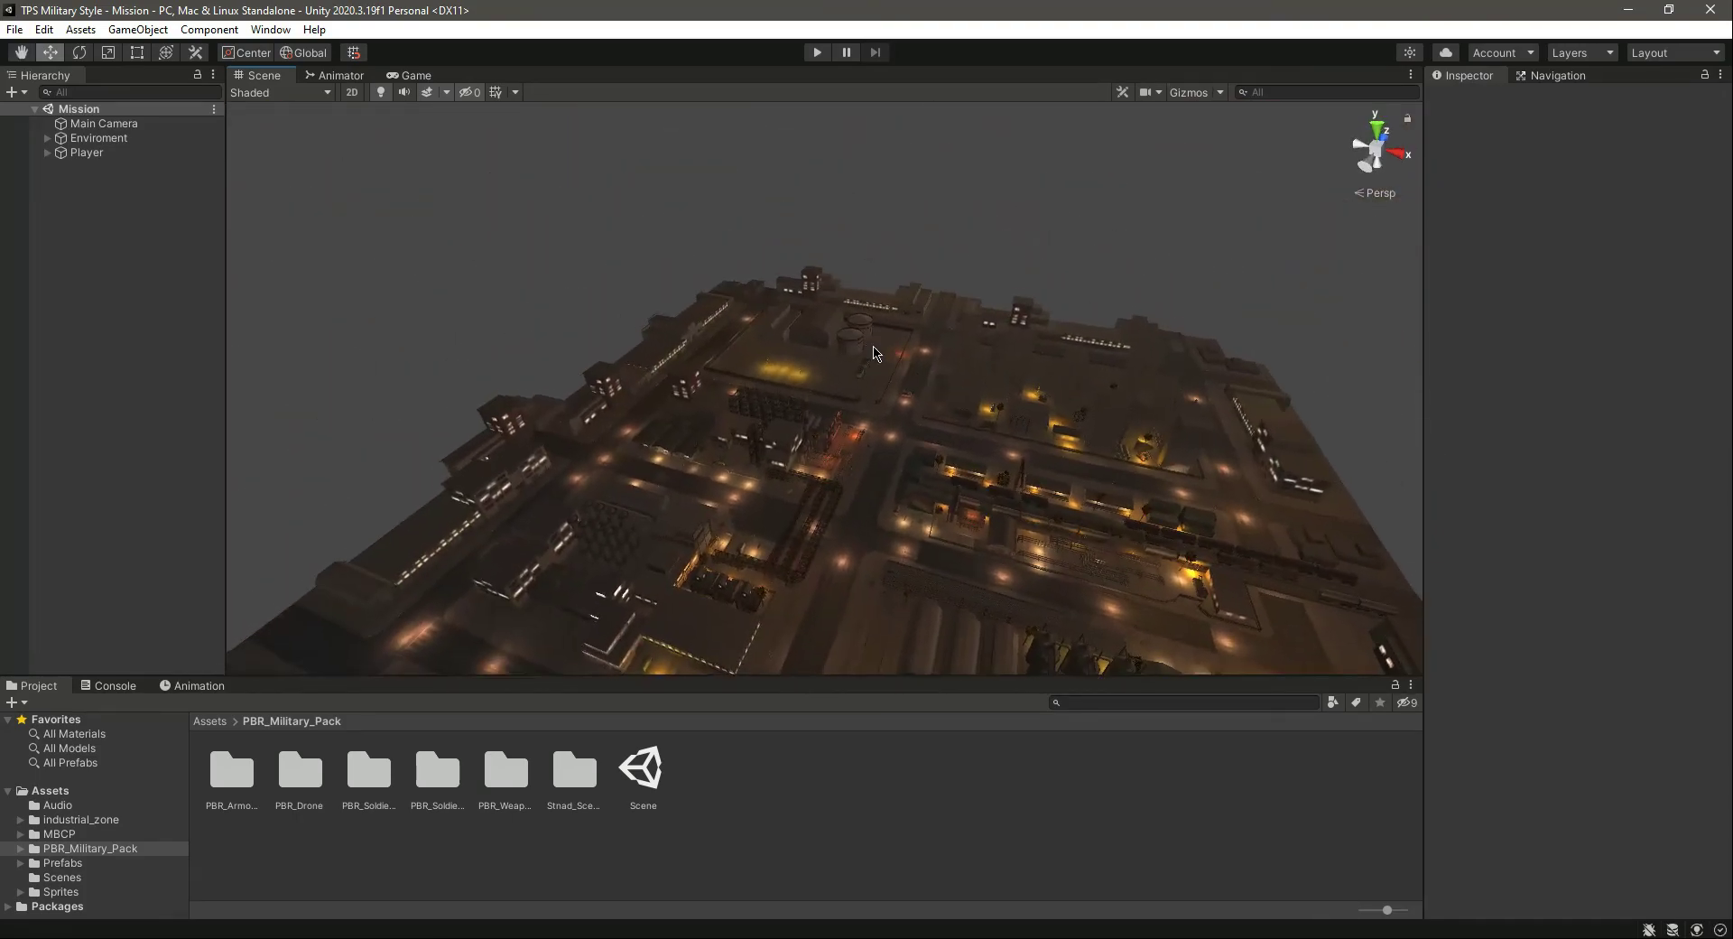
scroll(916, 406, up, 8)
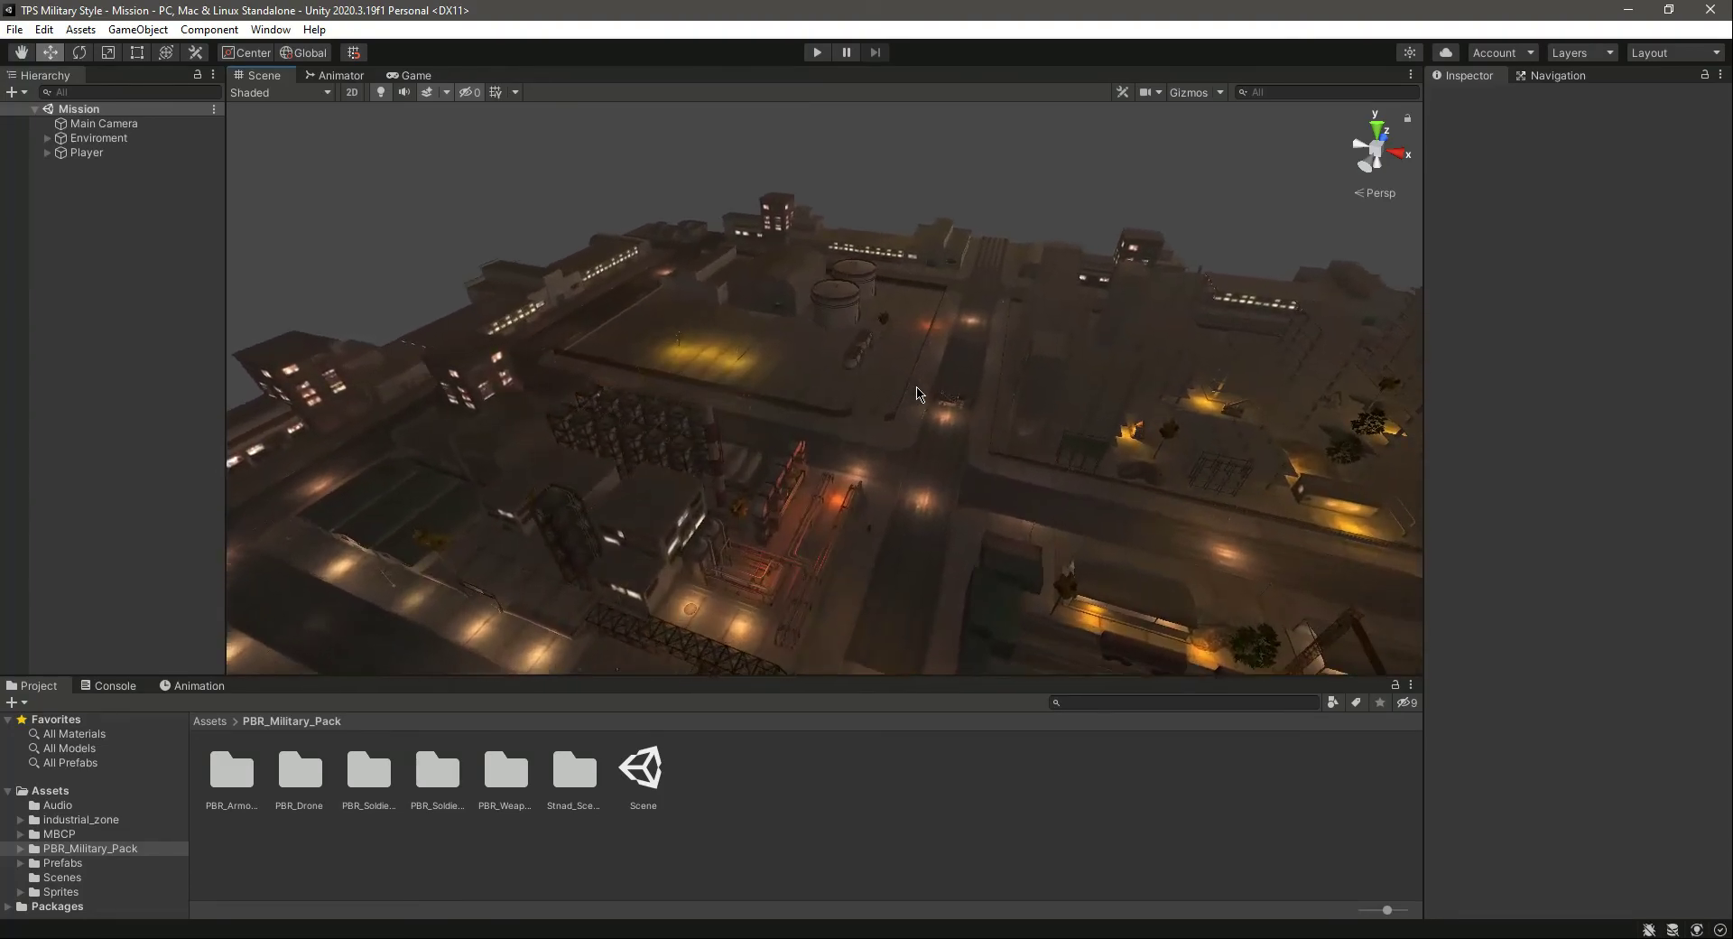
scroll(916, 394, up, 8)
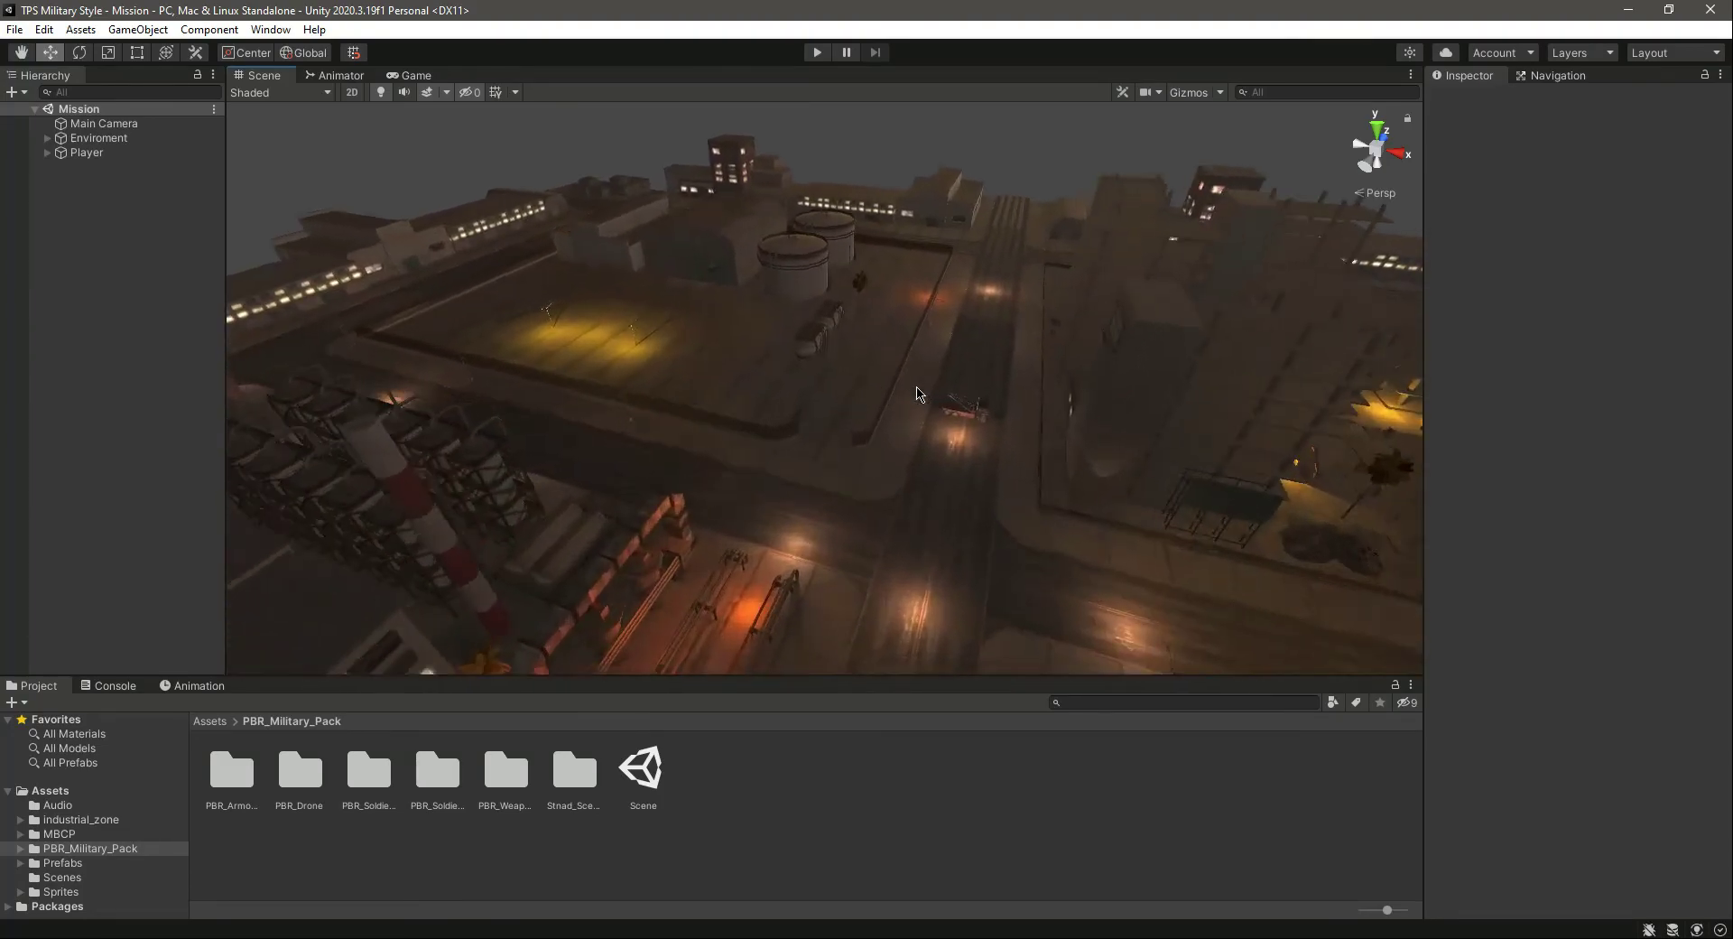
alt+drag(906, 387, 840, 484)
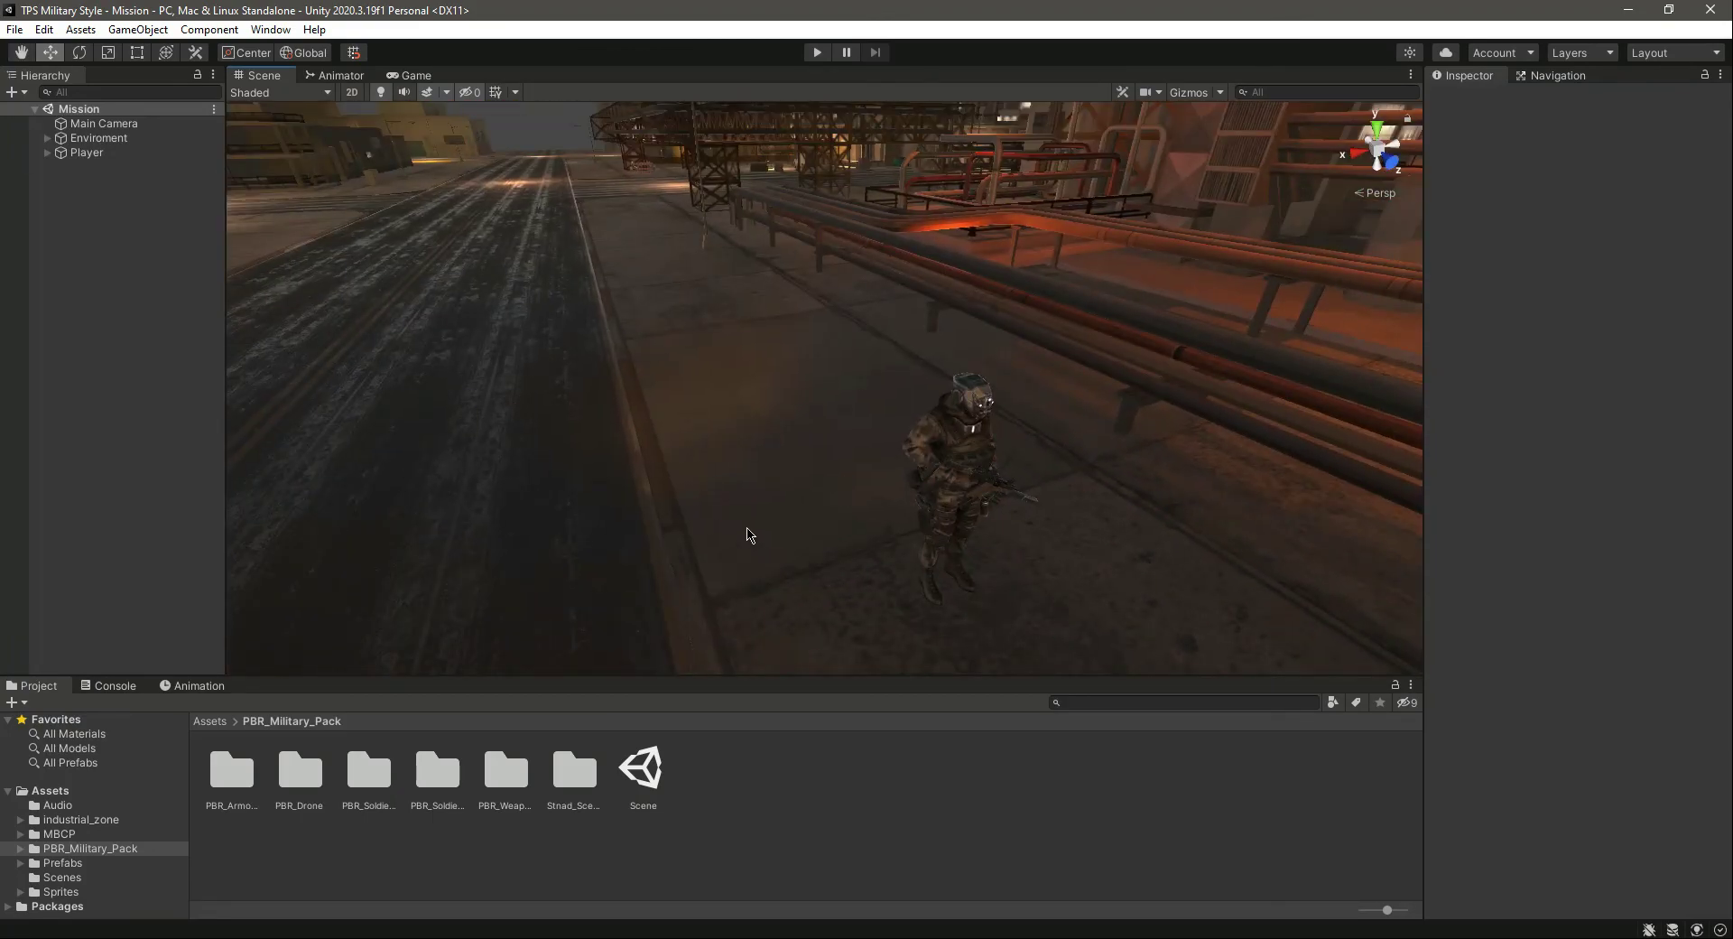